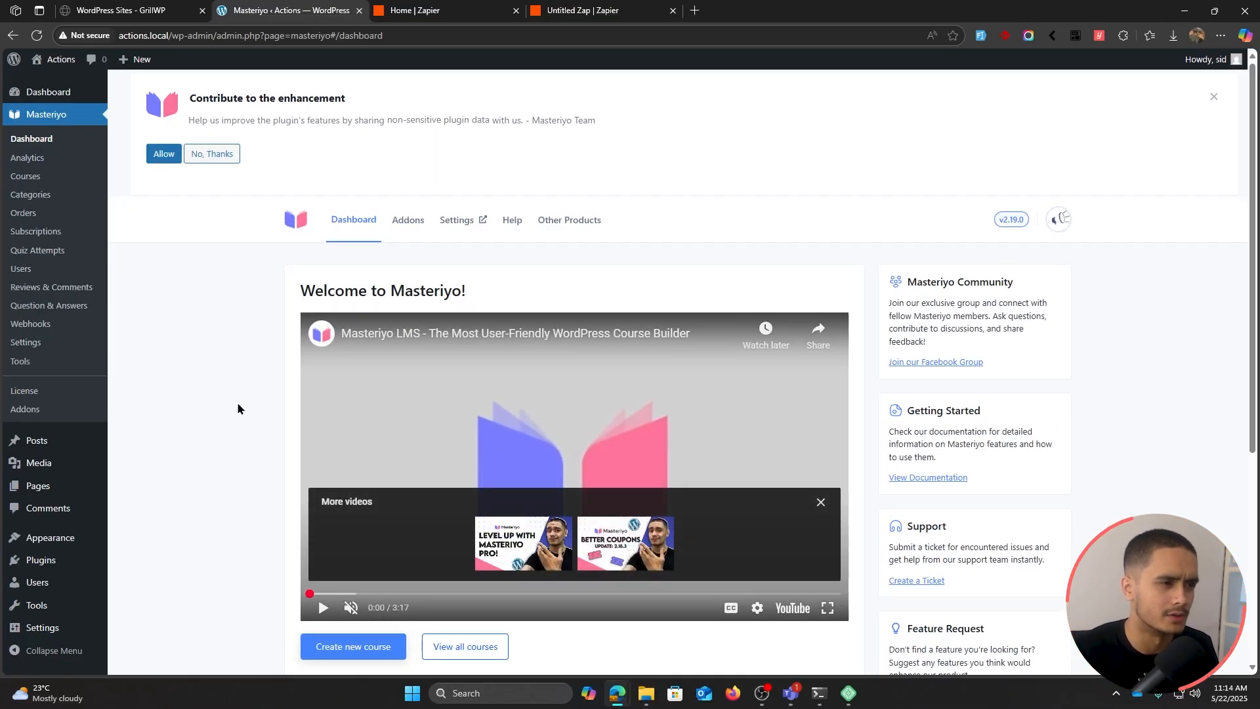
# Step: Review the Webhook actions page, examining the listed Masteriyo actions such as masteriyo_user_enrolled_to_course and masteriyo_create_student with their parameters
pyautogui.click(410, 10)
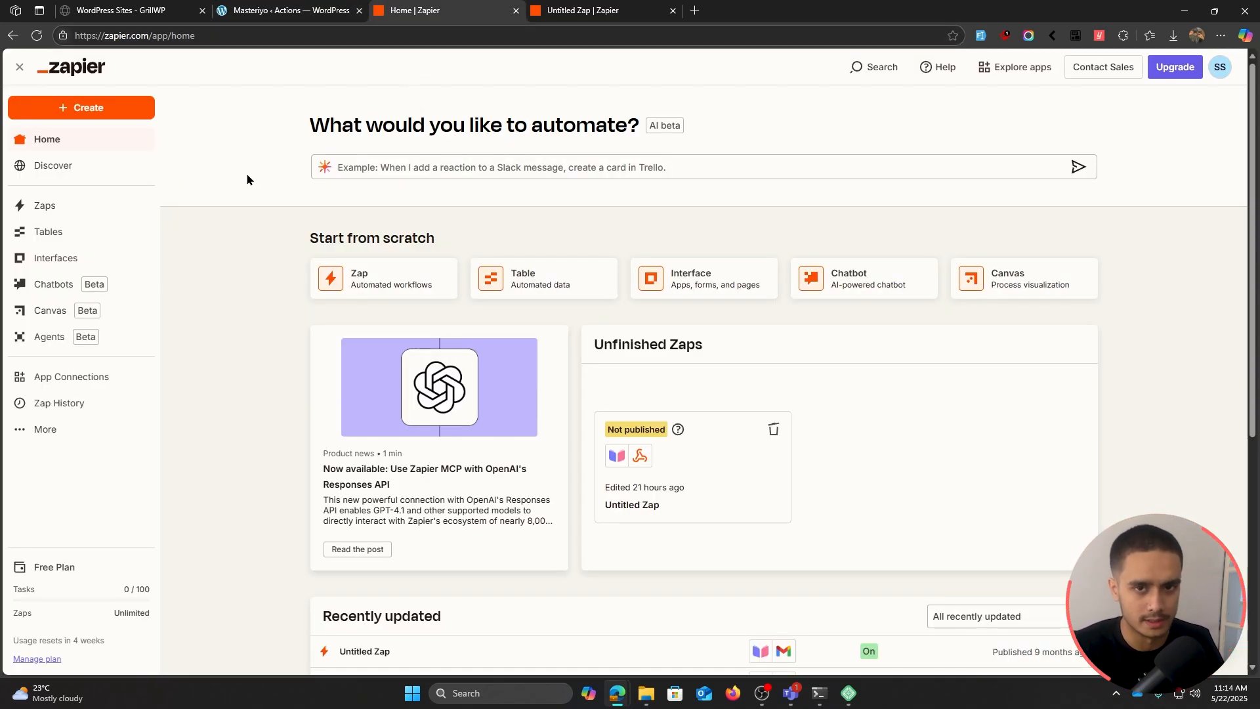
pyautogui.click(283, 8)
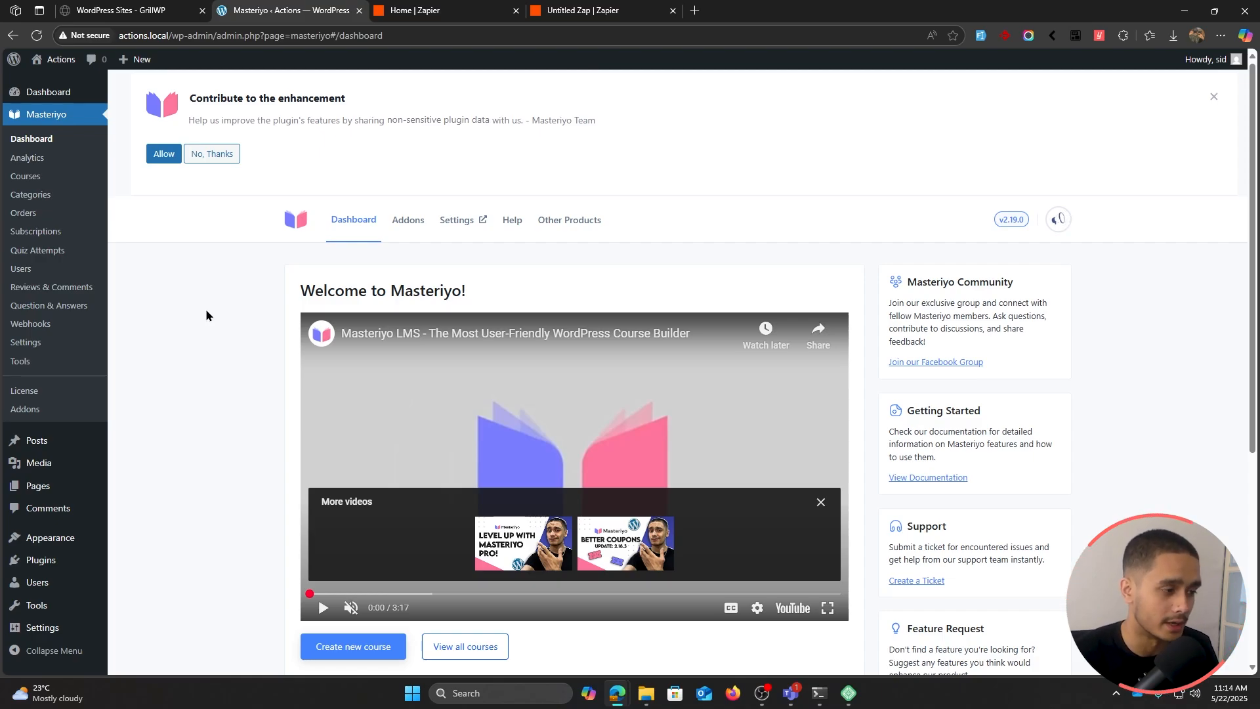
pyautogui.hotkey('ctrl', 'Tab')
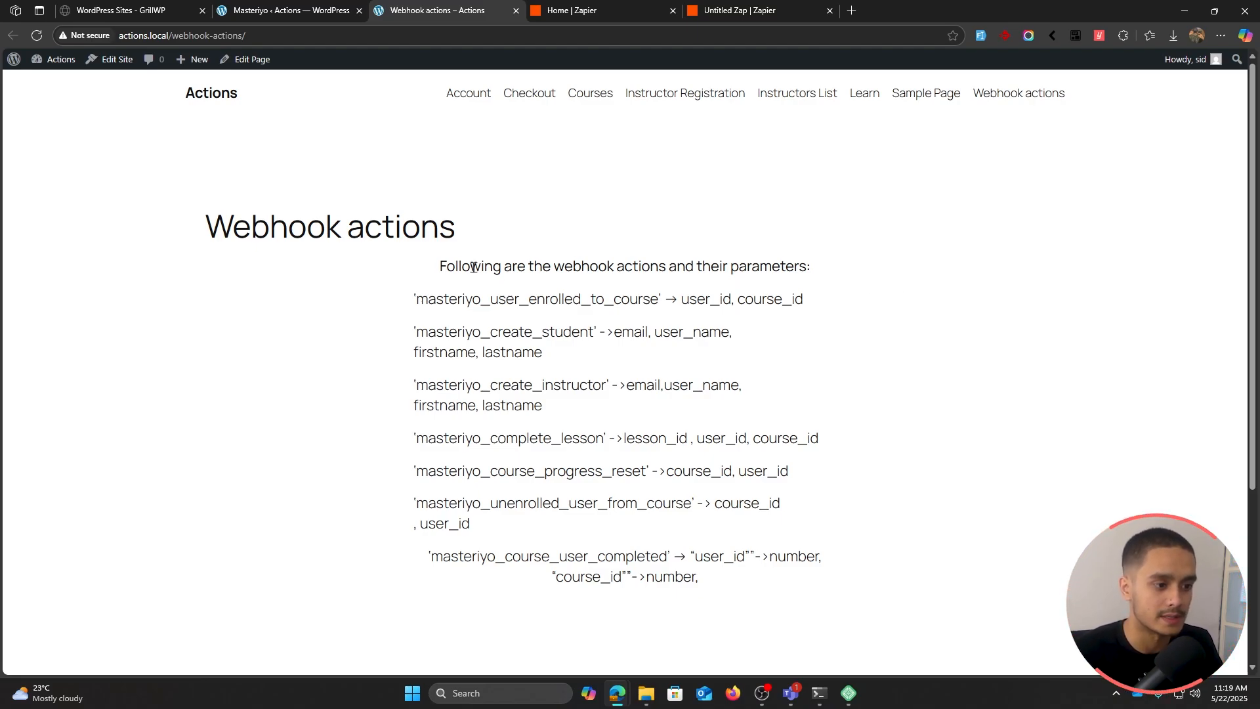
pyautogui.moveTo(416, 299); pyautogui.dragTo(730, 302)
pyautogui.click(694, 309)
pyautogui.click(732, 301)
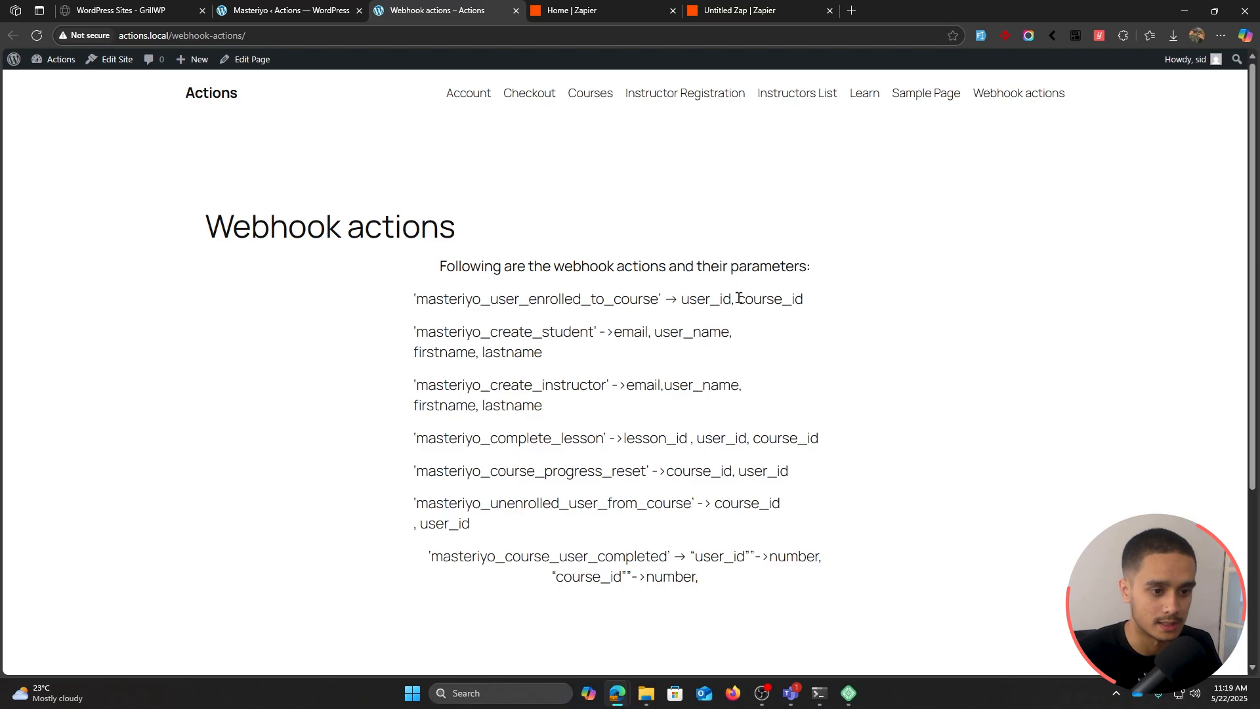
pyautogui.moveTo(740, 300); pyautogui.dragTo(801, 299)
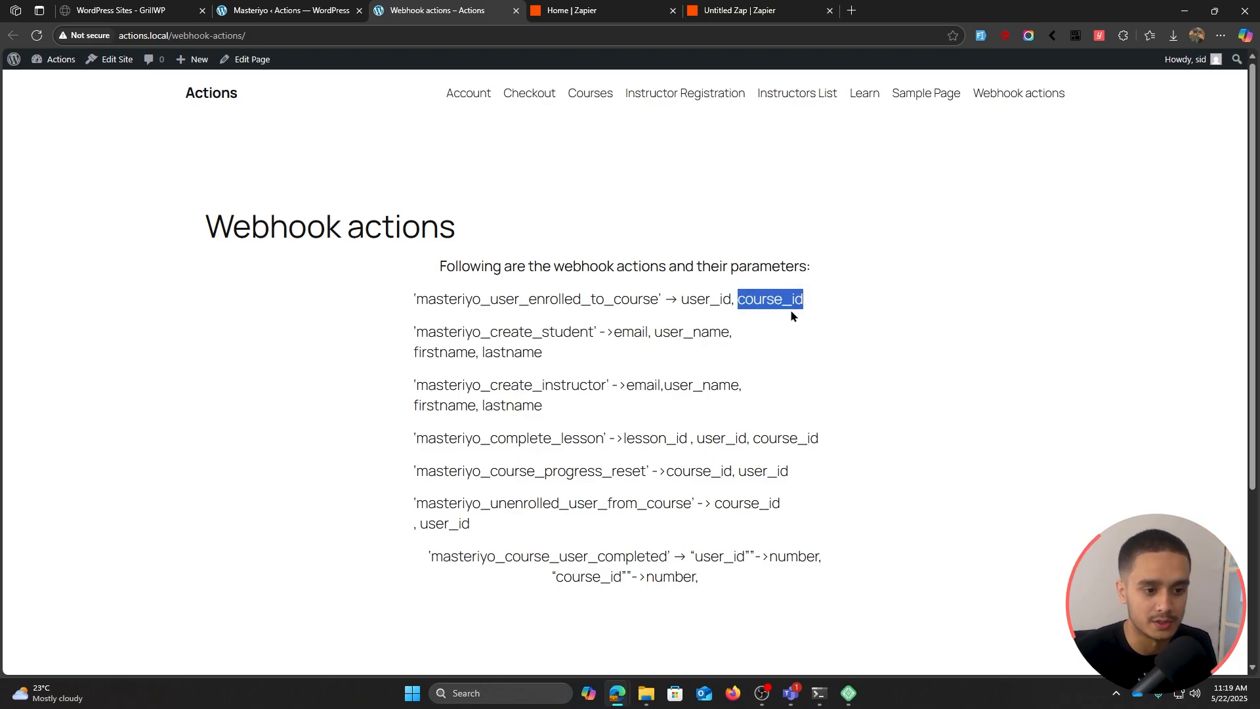
pyautogui.click(781, 307)
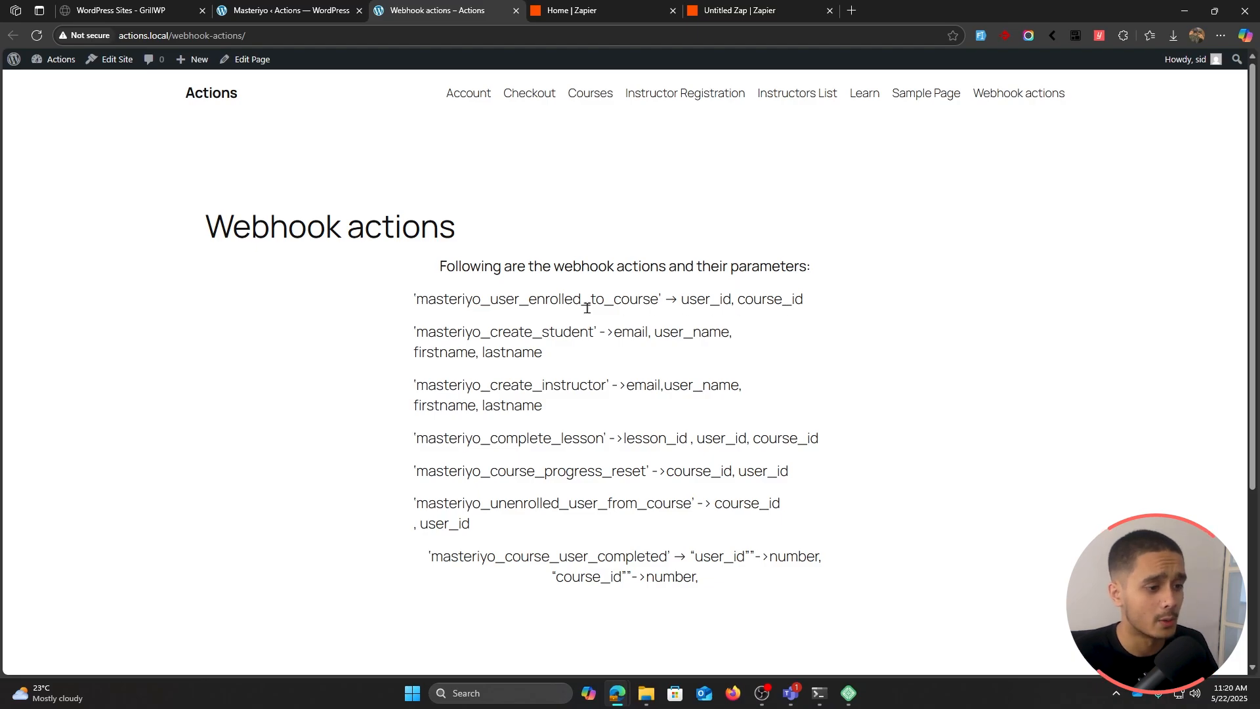
pyautogui.moveTo(417, 332); pyautogui.dragTo(597, 333)
pyautogui.click(603, 336)
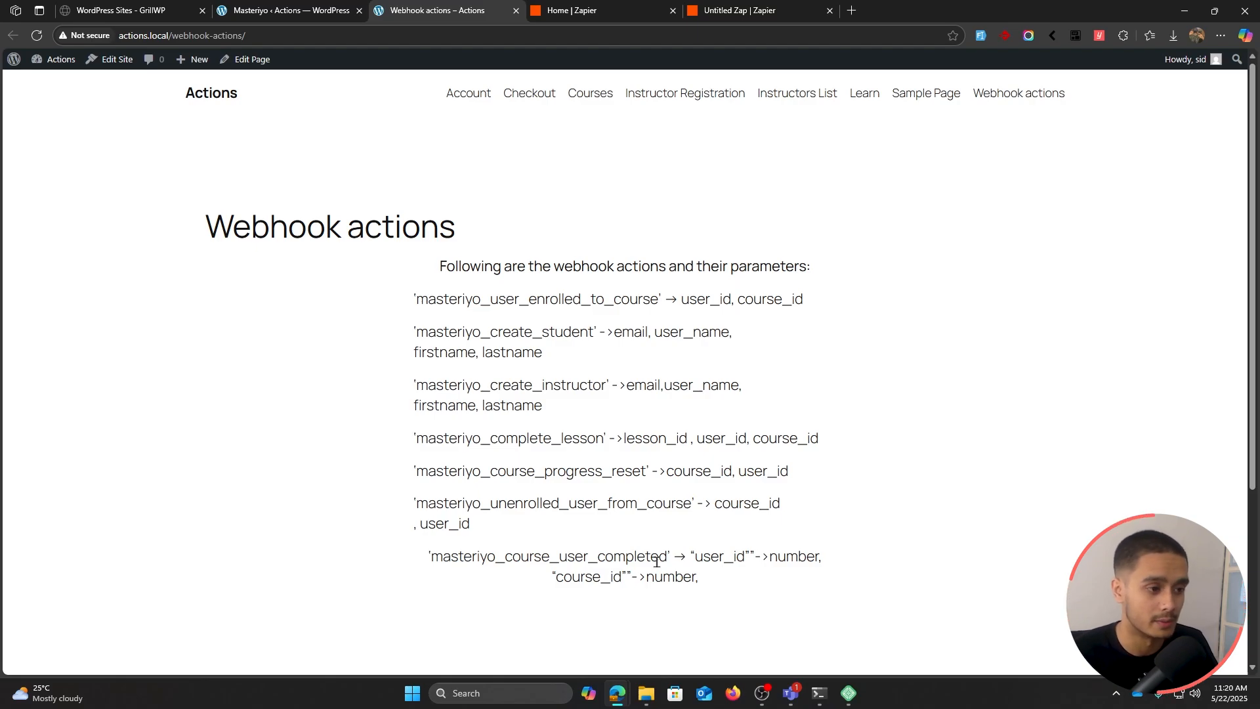
# Step: Switch to Zapier and create a new Zap with Masteriyo as the trigger app
pyautogui.click(609, 17)
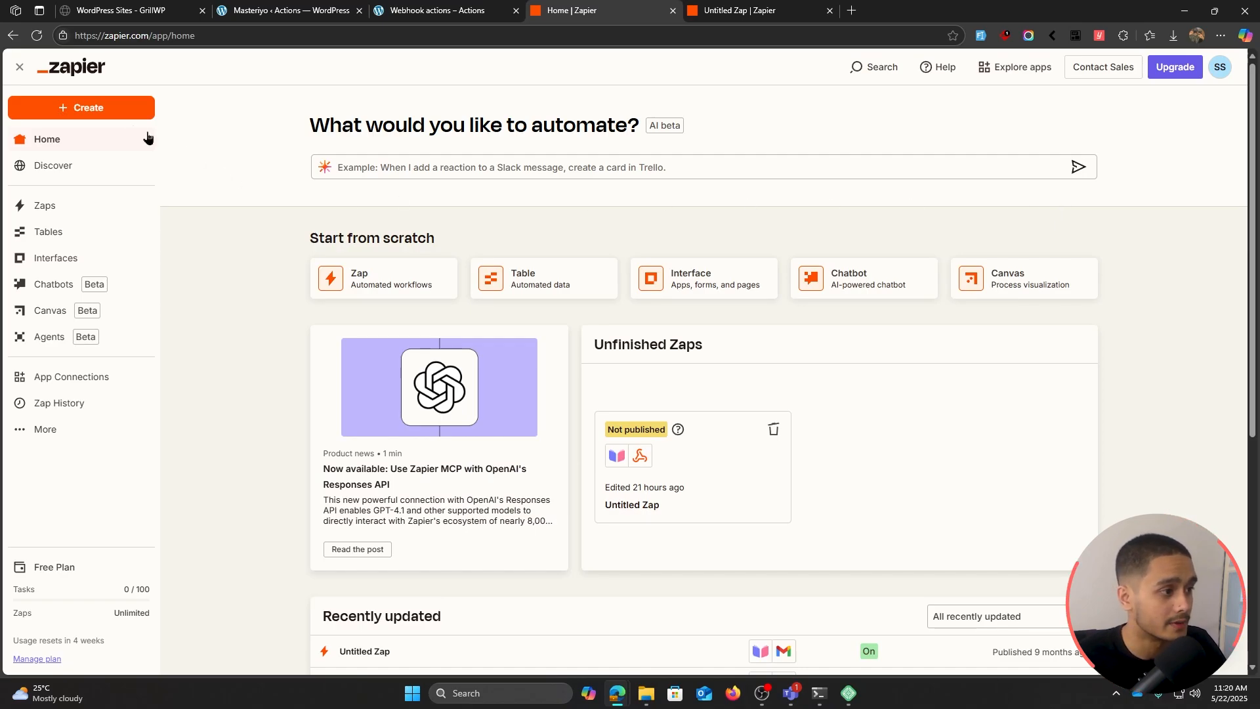
pyautogui.click(85, 110)
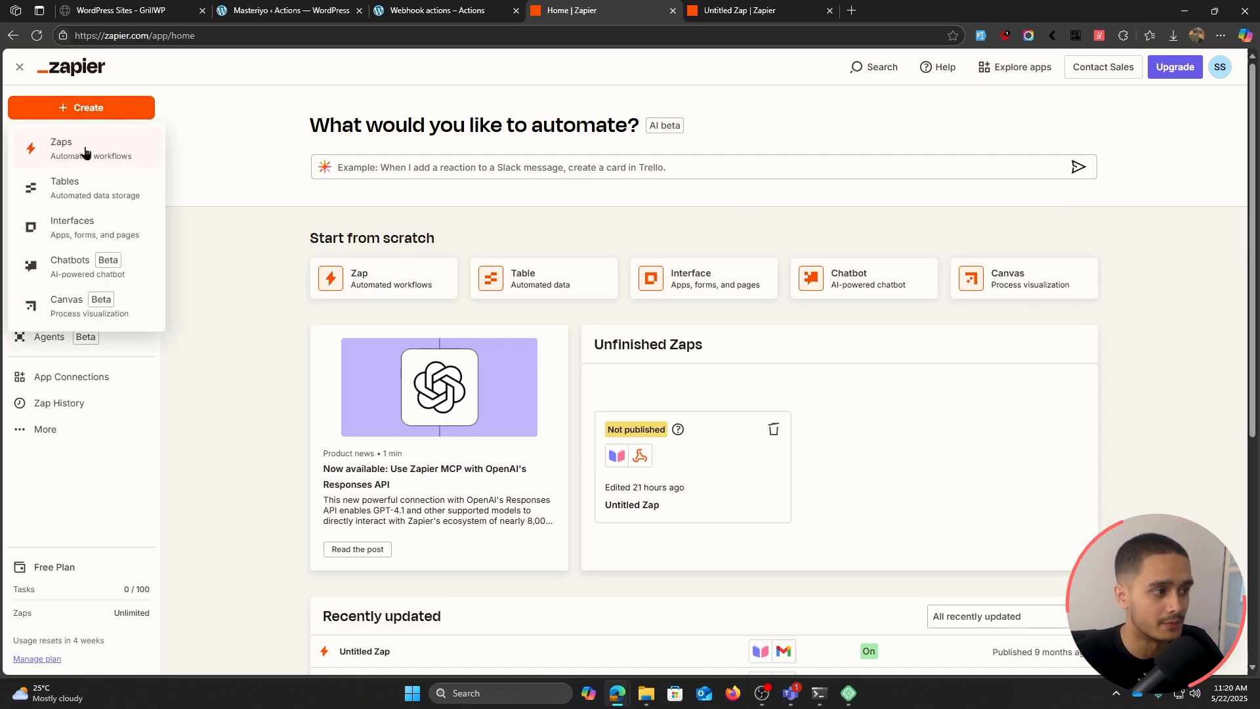
pyautogui.click(84, 147)
pyautogui.click(652, 387)
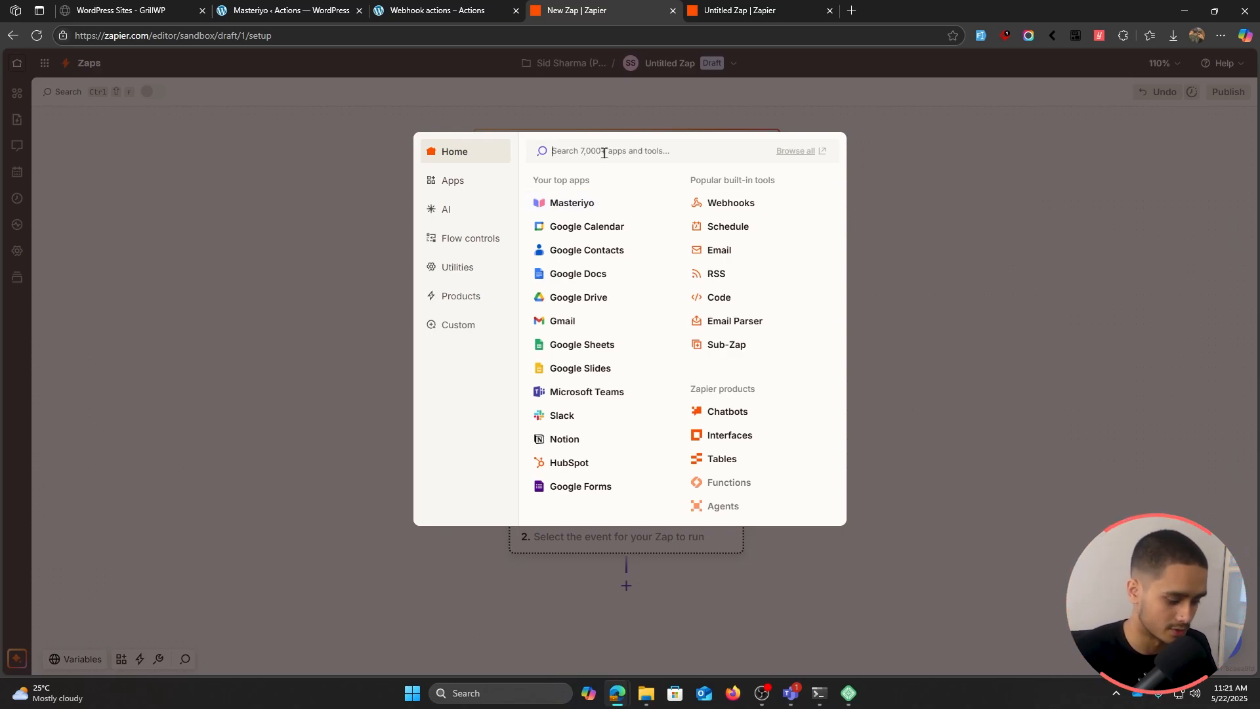
pyautogui.write('masteriyo')
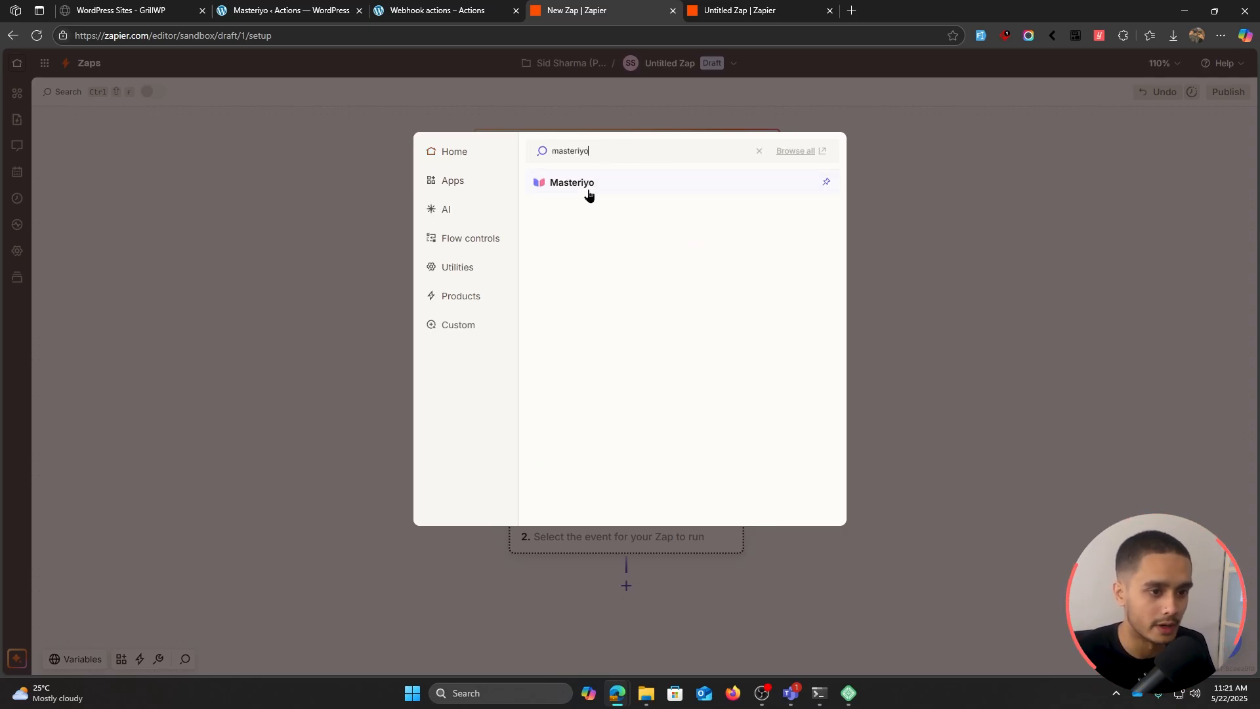
pyautogui.click(586, 187)
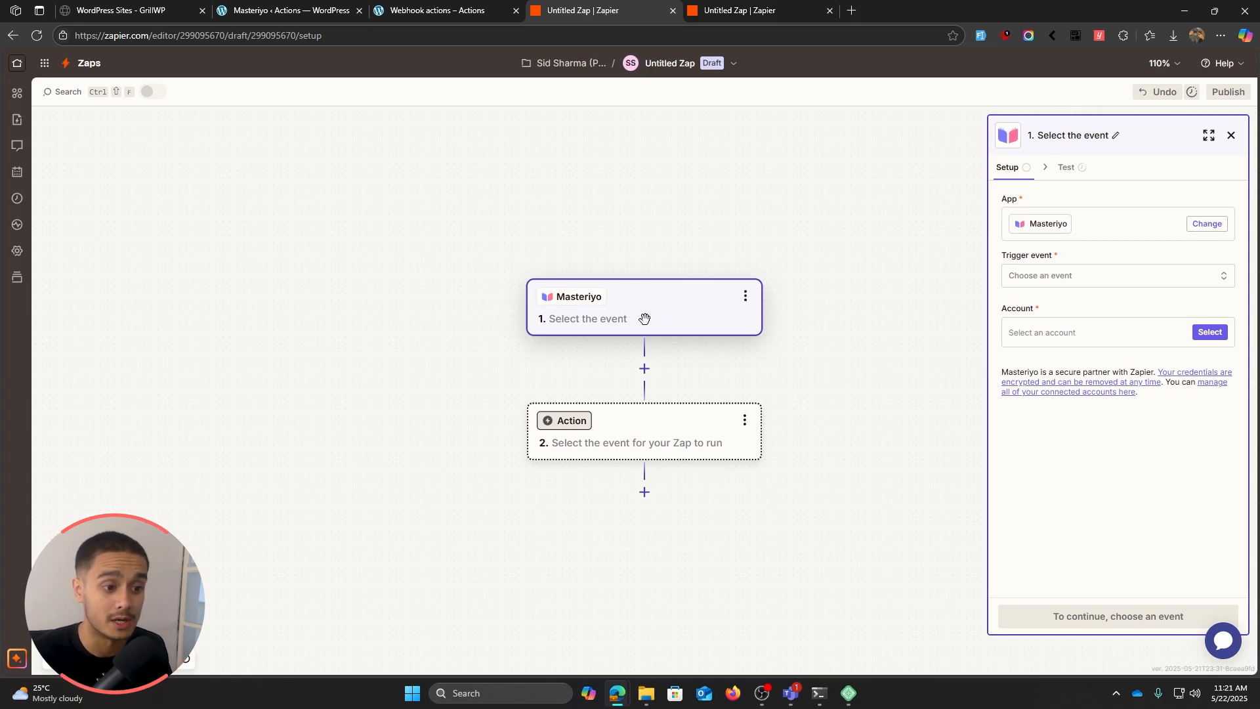
# Step: Set the trigger event to Student Registration and start connecting a new Masteriyo account
pyautogui.click(1106, 278)
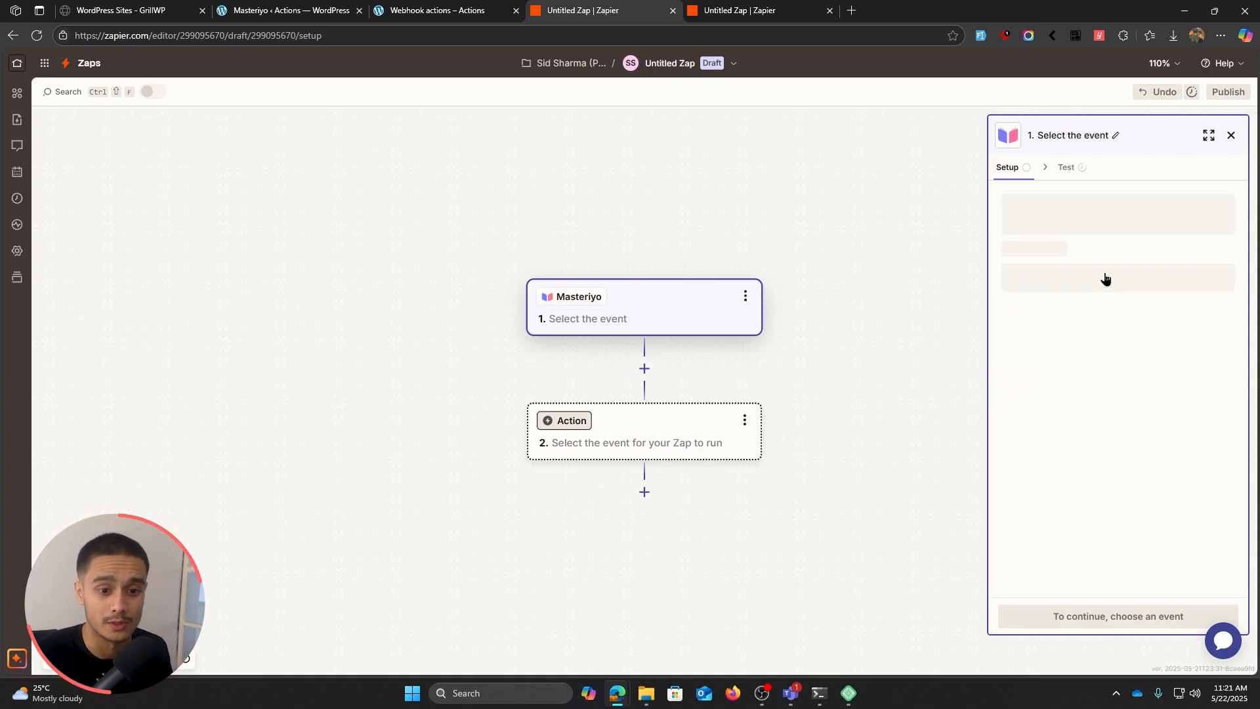
pyautogui.scroll(-2, 938, 315)
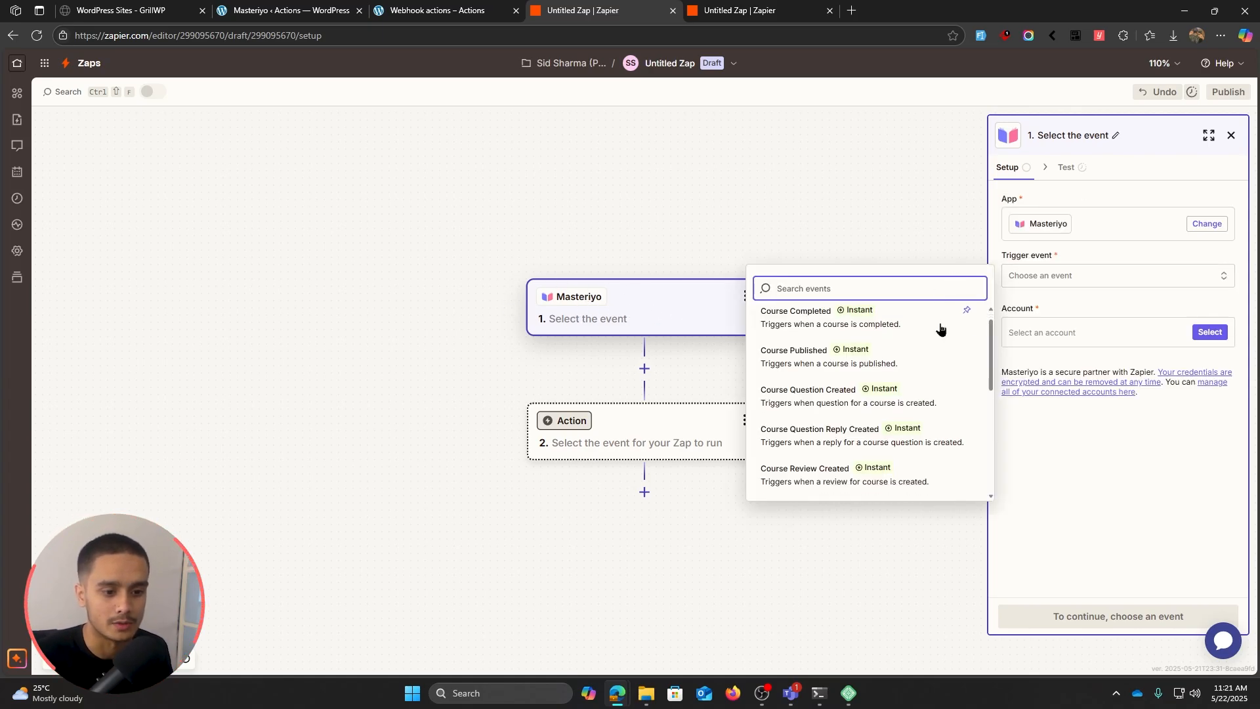
pyautogui.scroll(2, 944, 360)
pyautogui.scroll(-3, 945, 367)
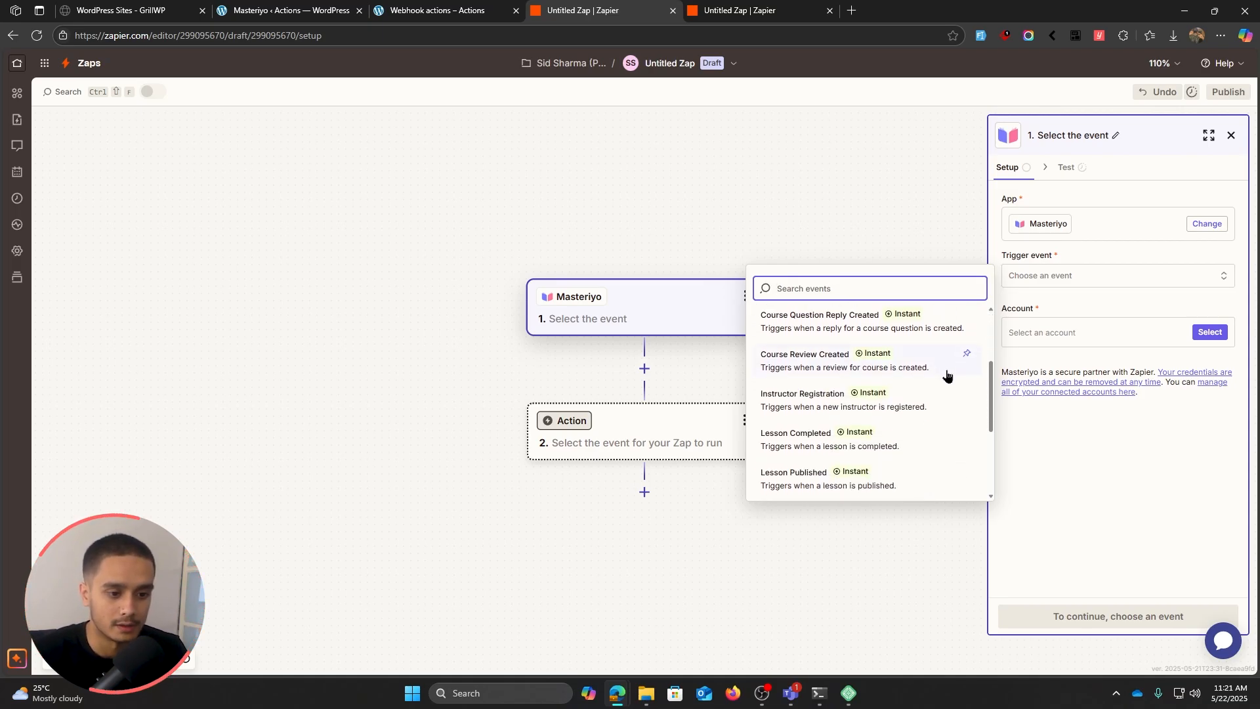
pyautogui.scroll(1, 937, 463)
pyautogui.scroll(-3, 945, 460)
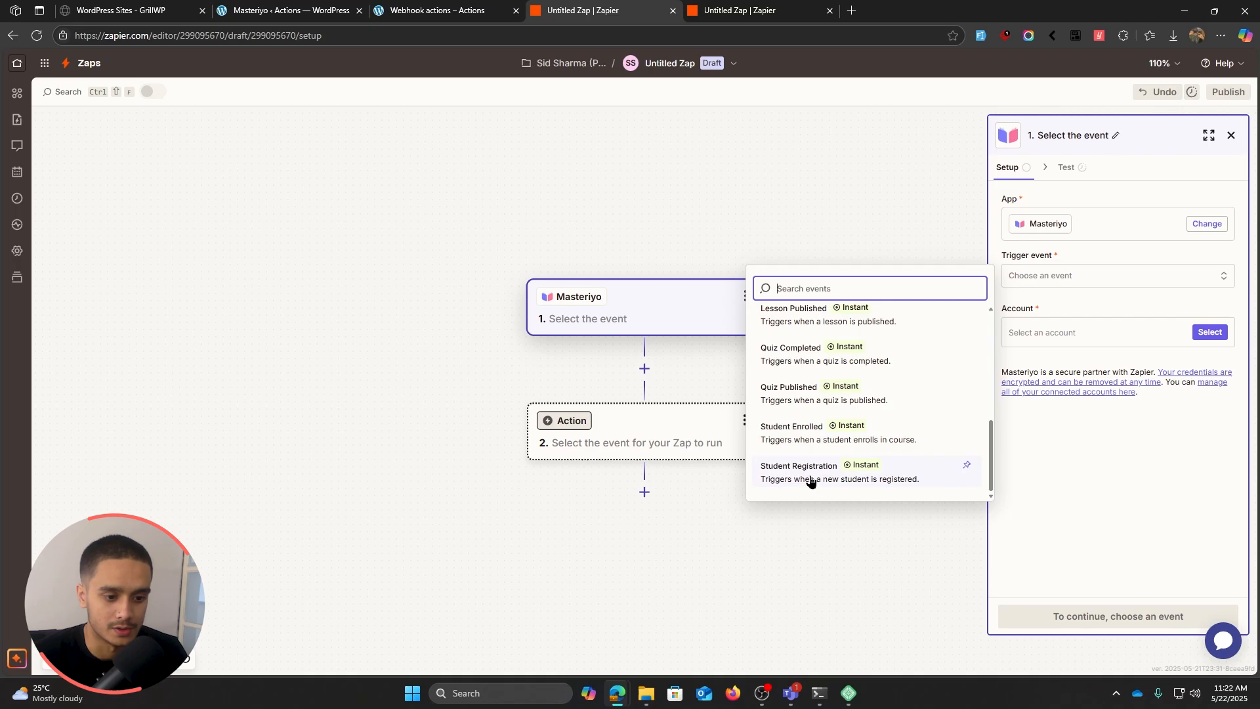
pyautogui.click(807, 477)
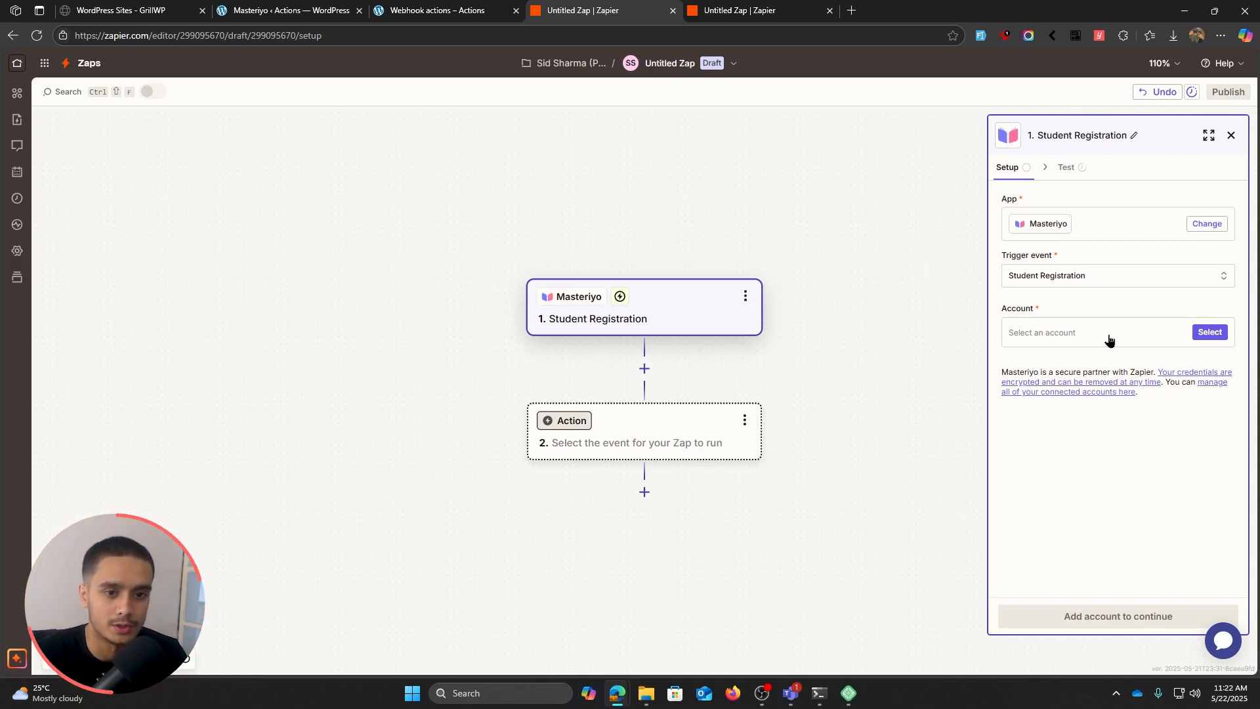
pyautogui.click(1205, 333)
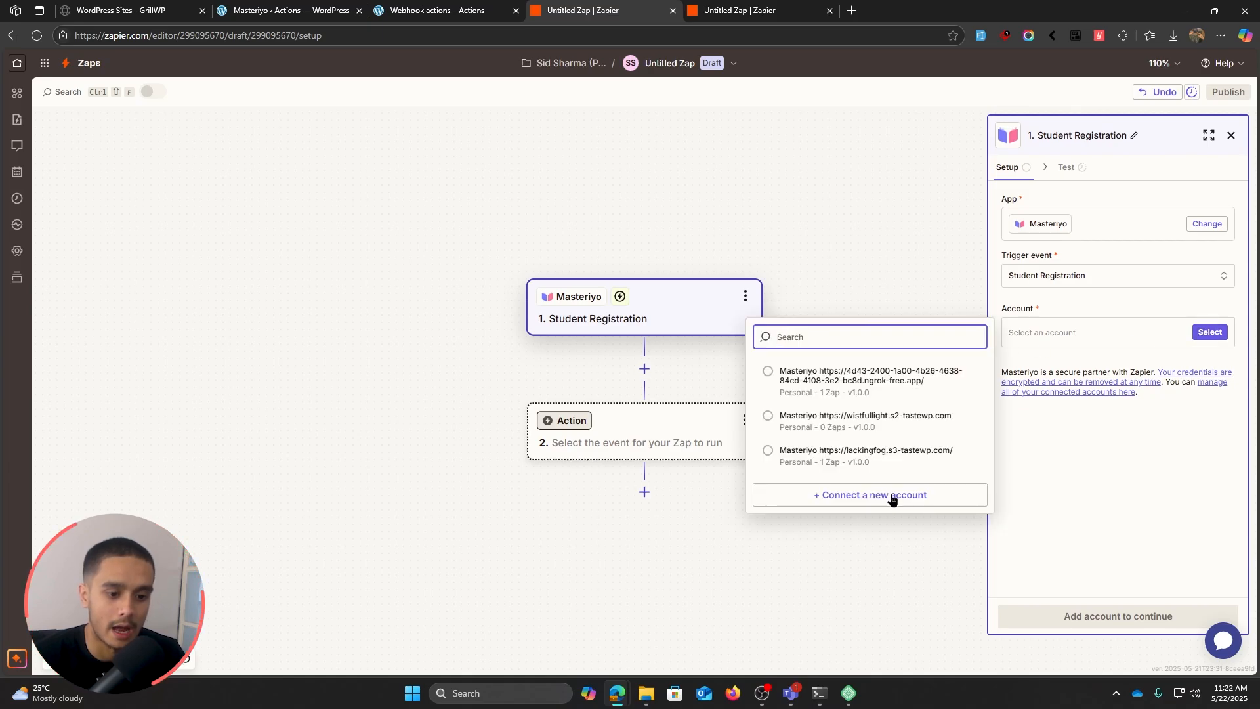
pyautogui.click(932, 496)
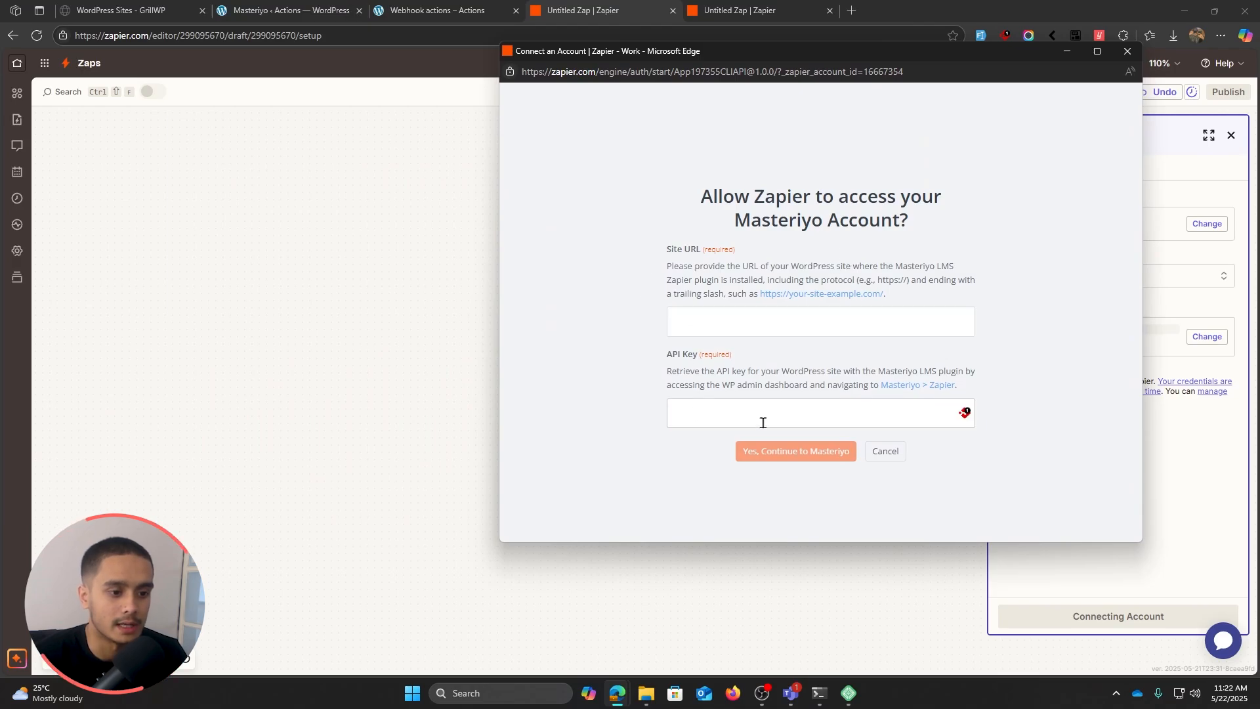
# Step: Switch to the Masteriyo admin in WordPress, find the Zapier Integration addon and activate it
pyautogui.click(437, 10)
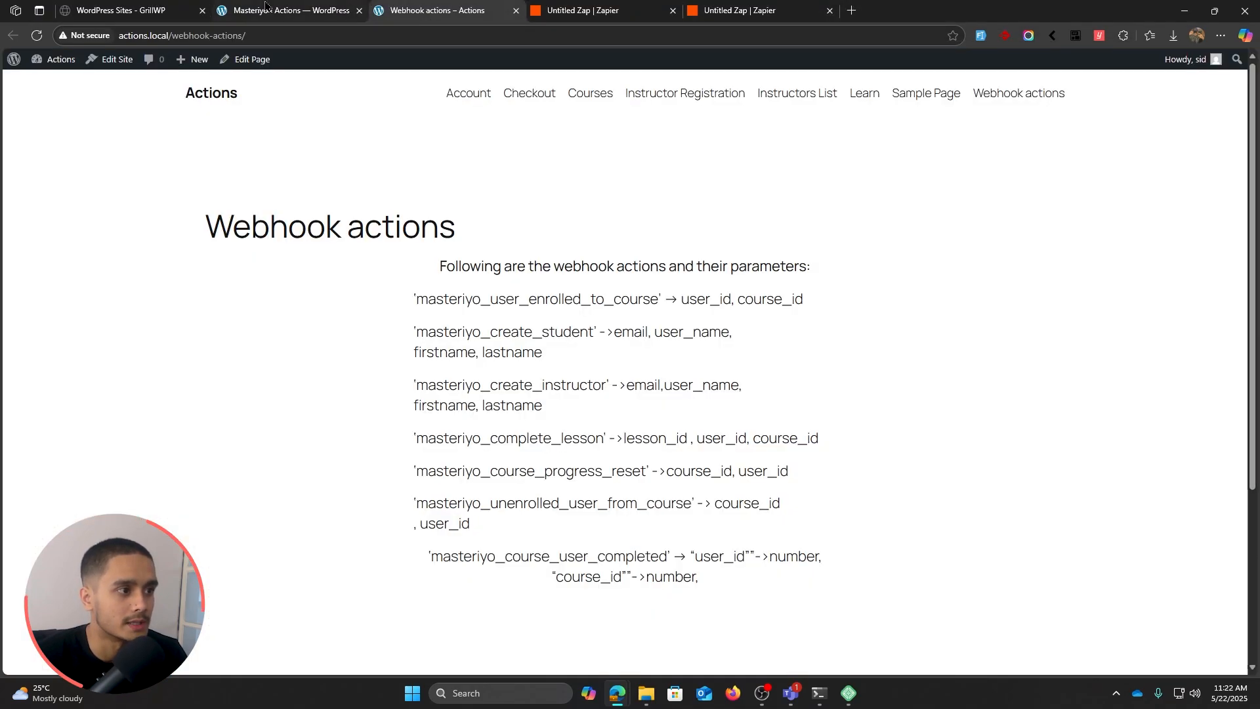
pyautogui.click(292, 10)
pyautogui.click(25, 407)
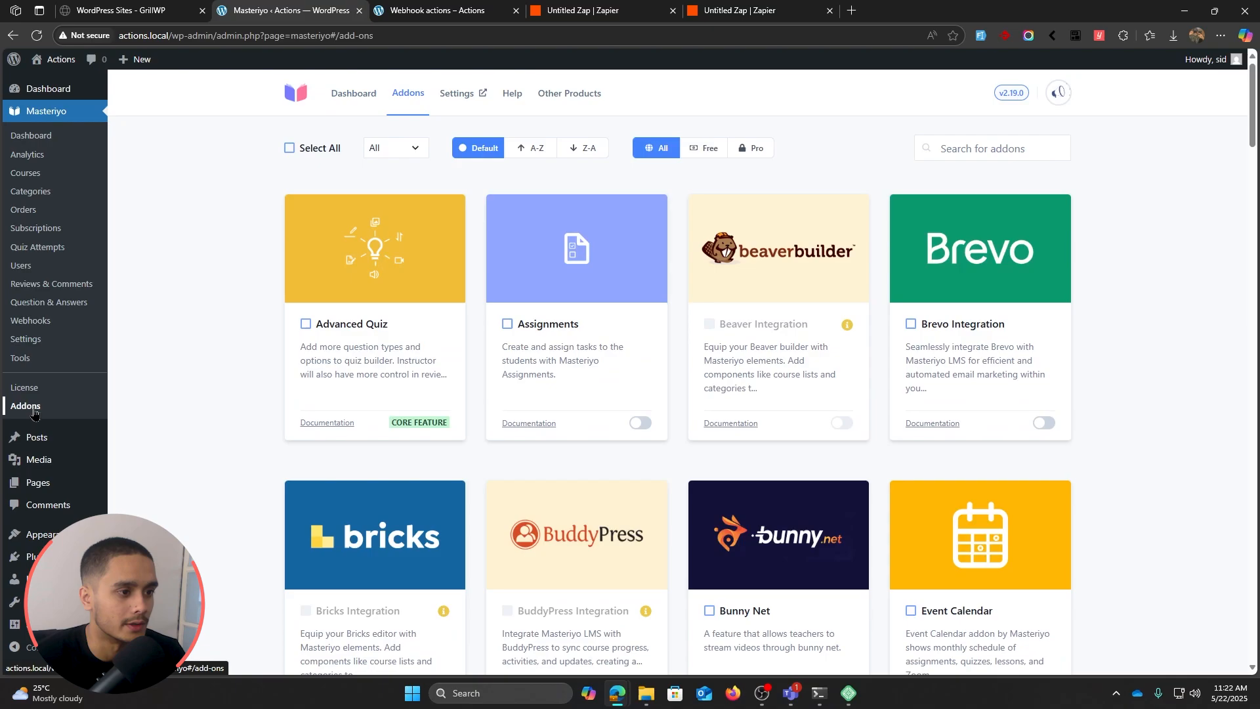
pyautogui.click(941, 144)
pyautogui.write('zapier')
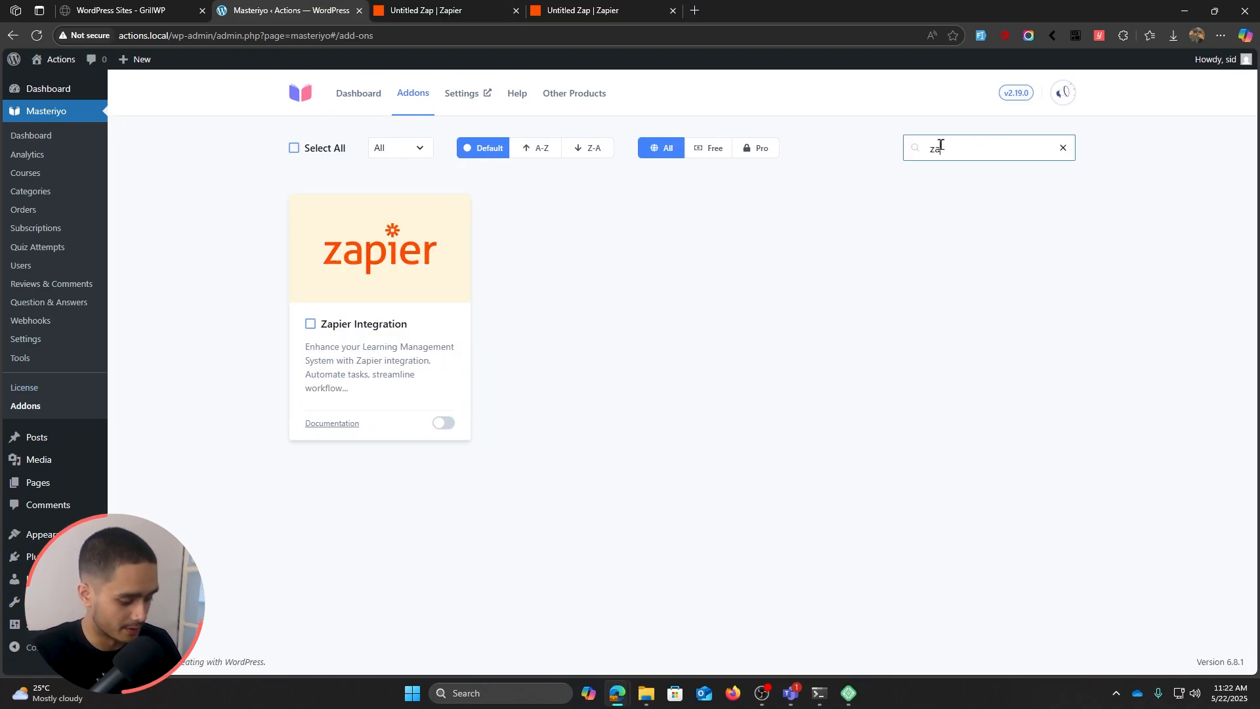
pyautogui.click(443, 422)
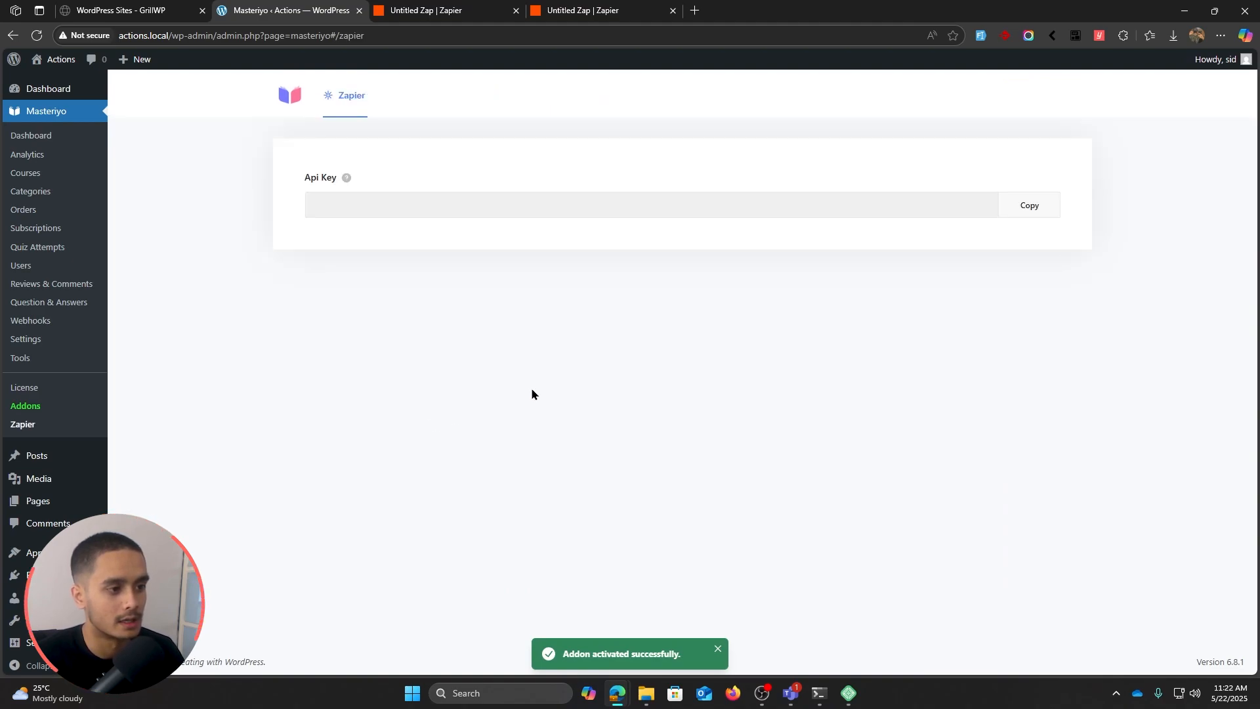
# Step: Reload the Masteriyo Zapier settings page, copy the API key and paste it into Zapier's API Key field for the Masteriyo account
pyautogui.click(35, 38)
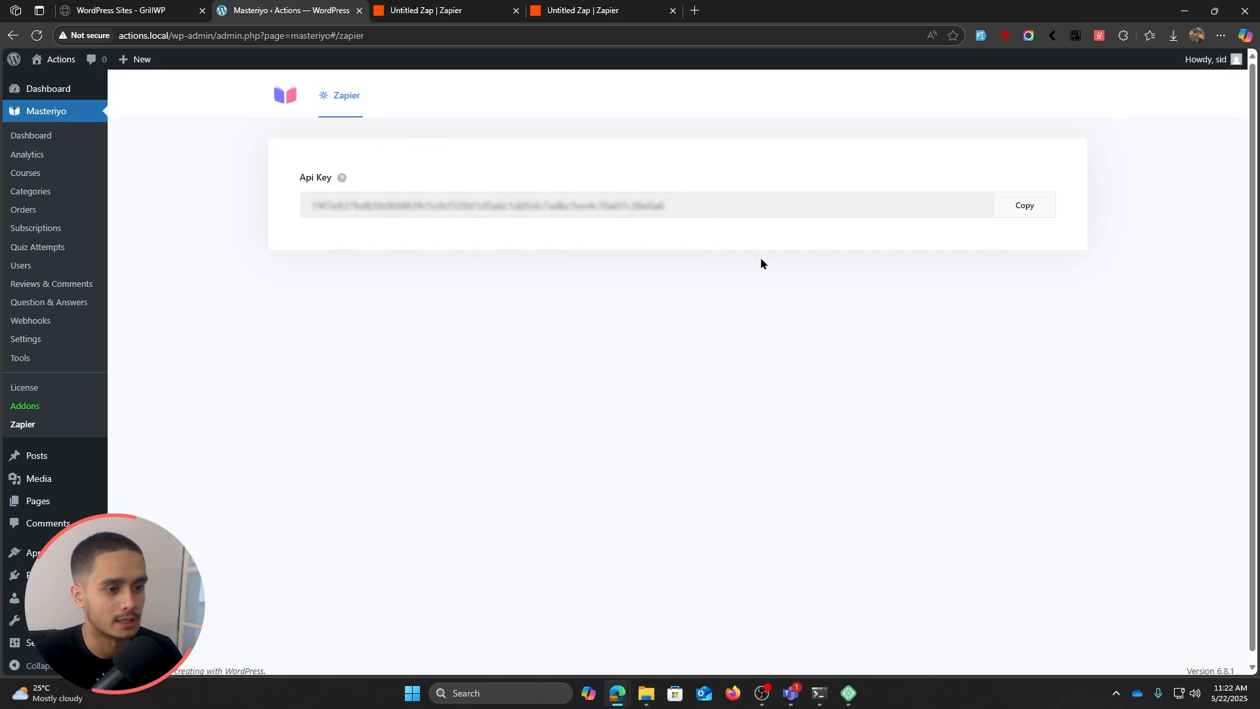
pyautogui.click(1031, 210)
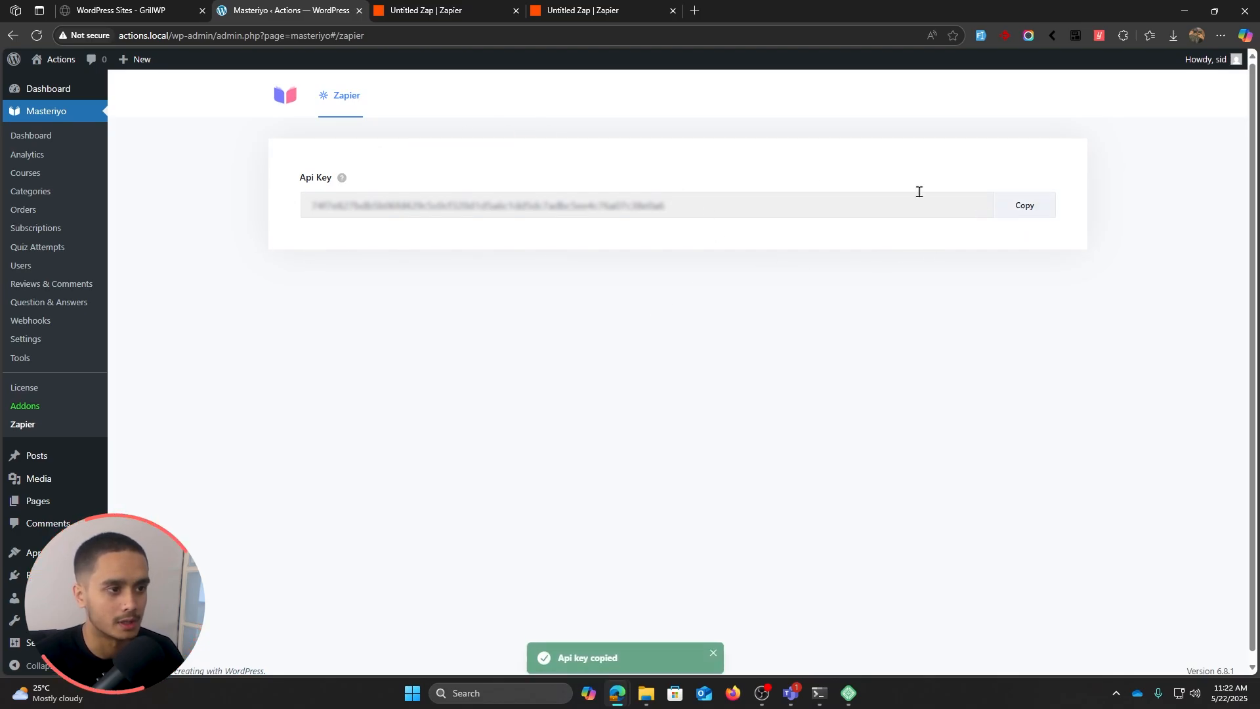
pyautogui.click(438, 9)
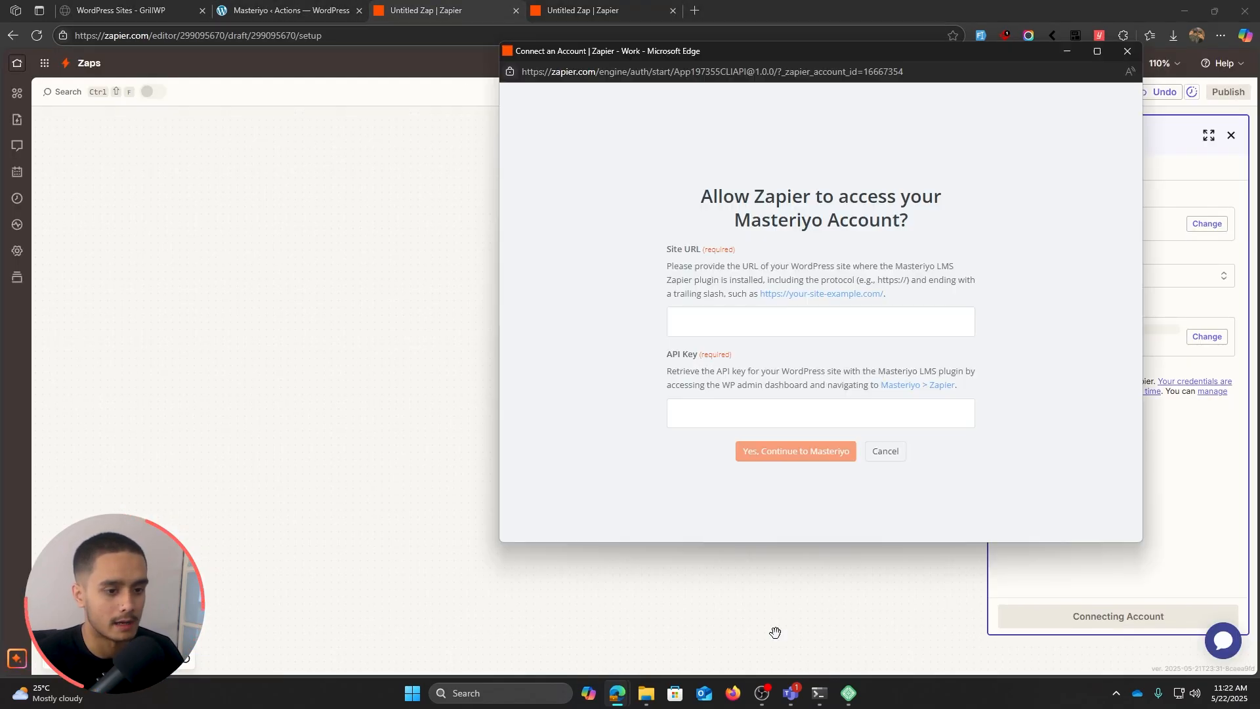
pyautogui.click(735, 413)
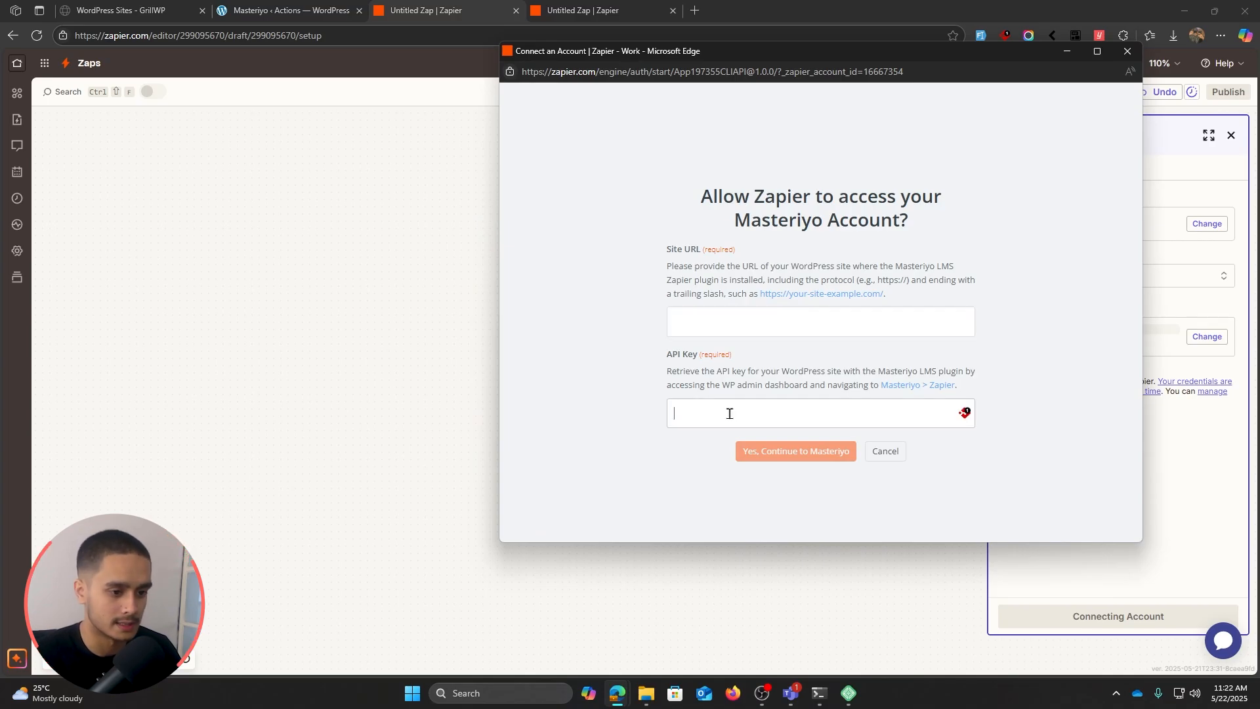
pyautogui.hotkey('ctrl', 'v')
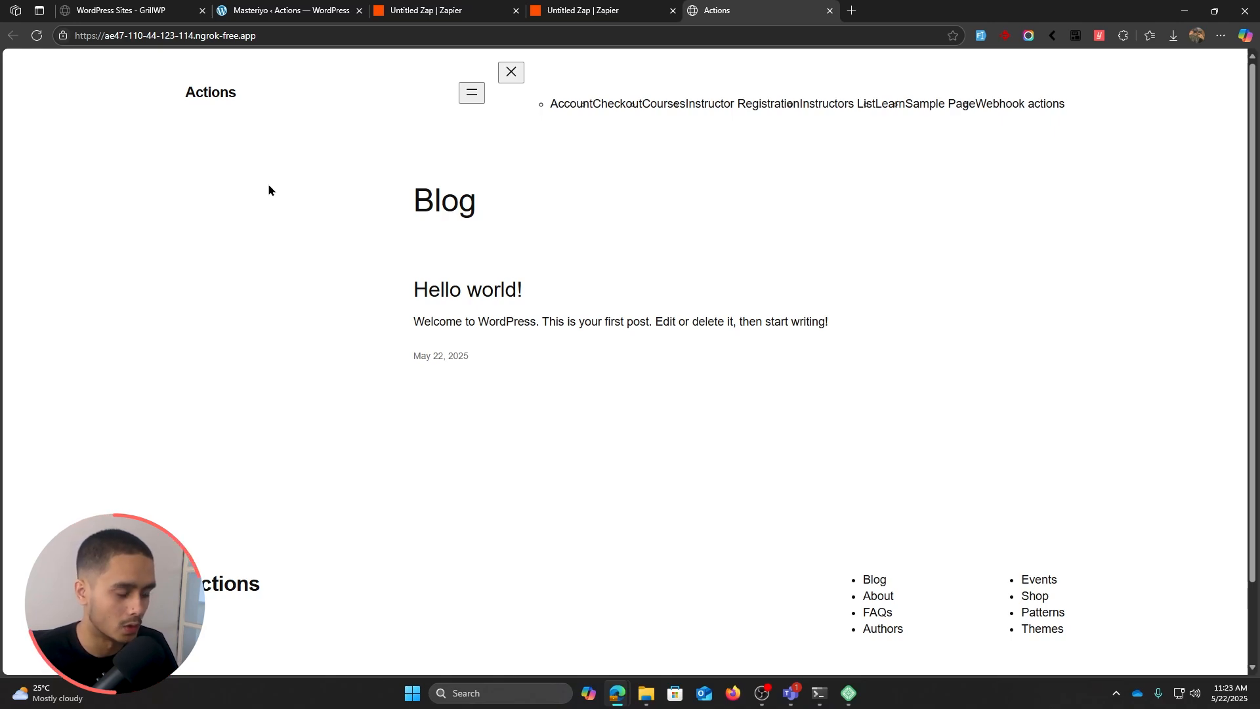
pyautogui.click(223, 35)
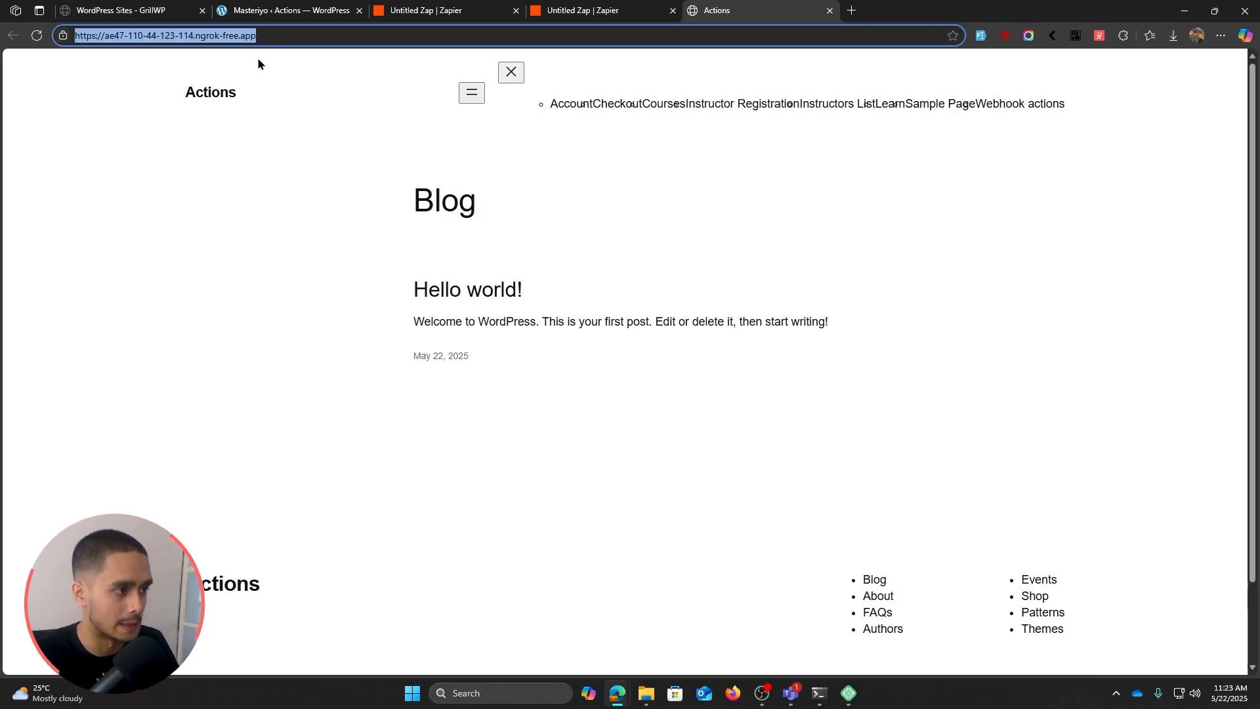
pyautogui.click(426, 11)
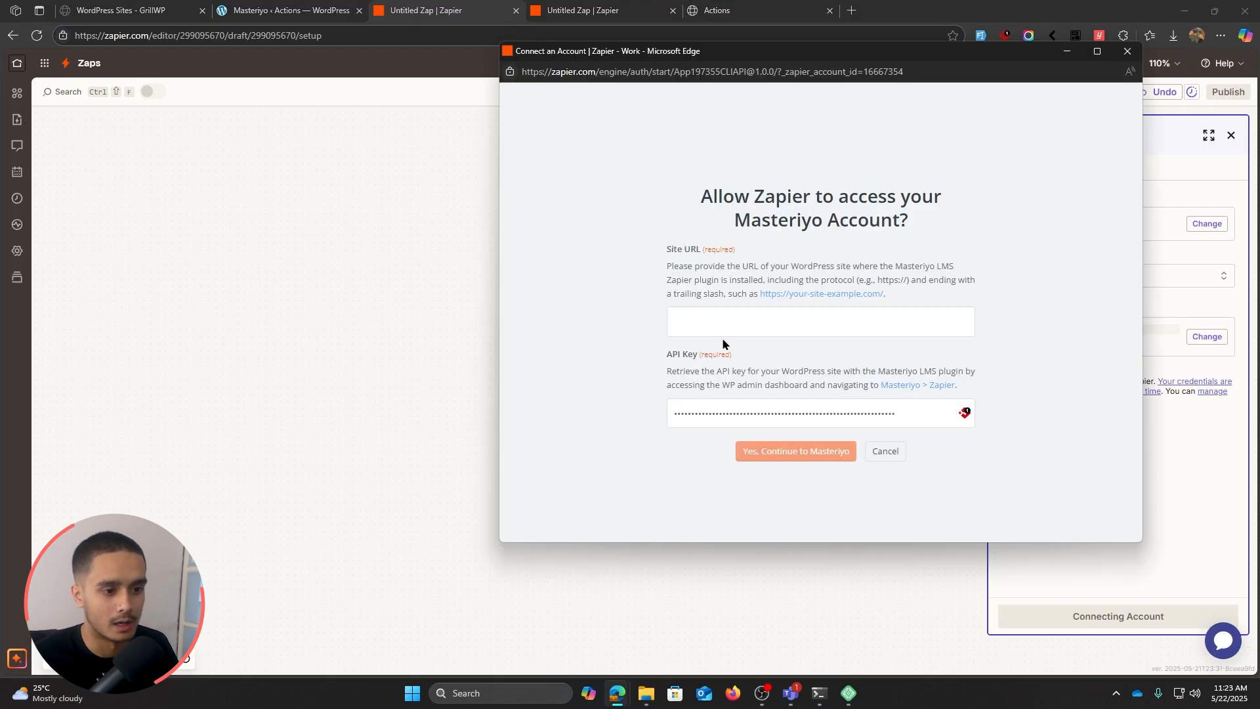
pyautogui.click(716, 318)
pyautogui.hotkey('ctrl', 'v')
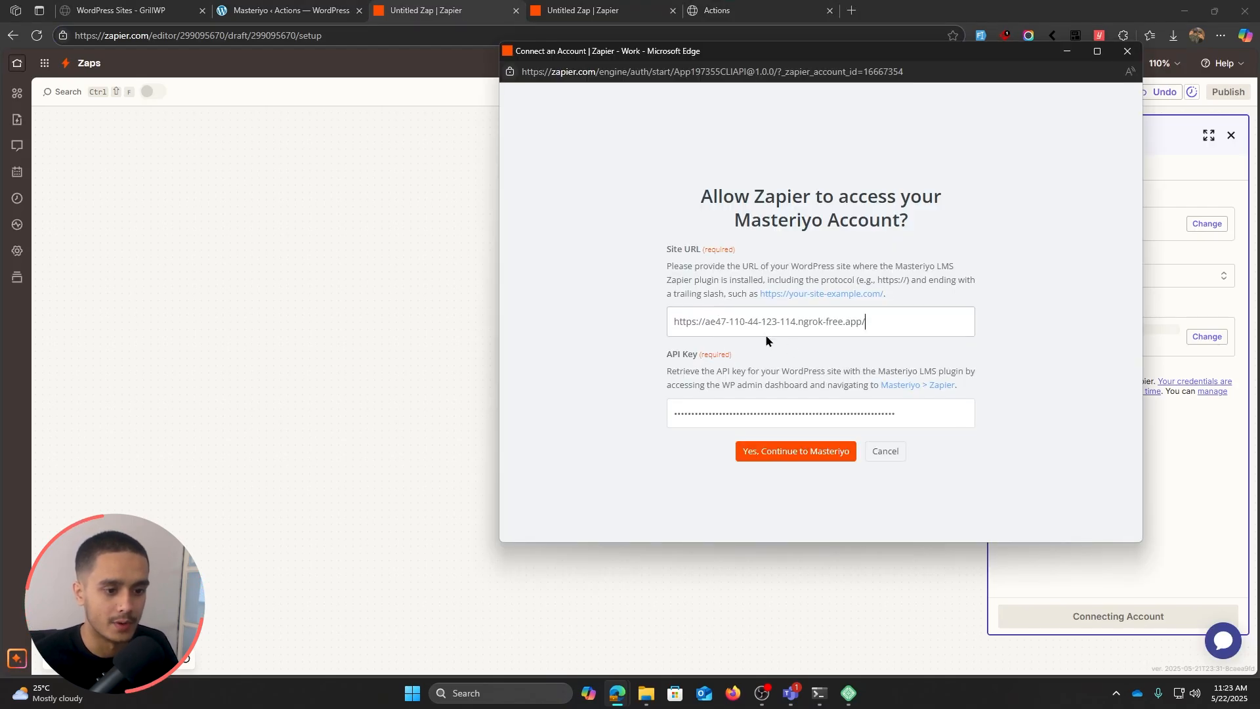
pyautogui.click(811, 457)
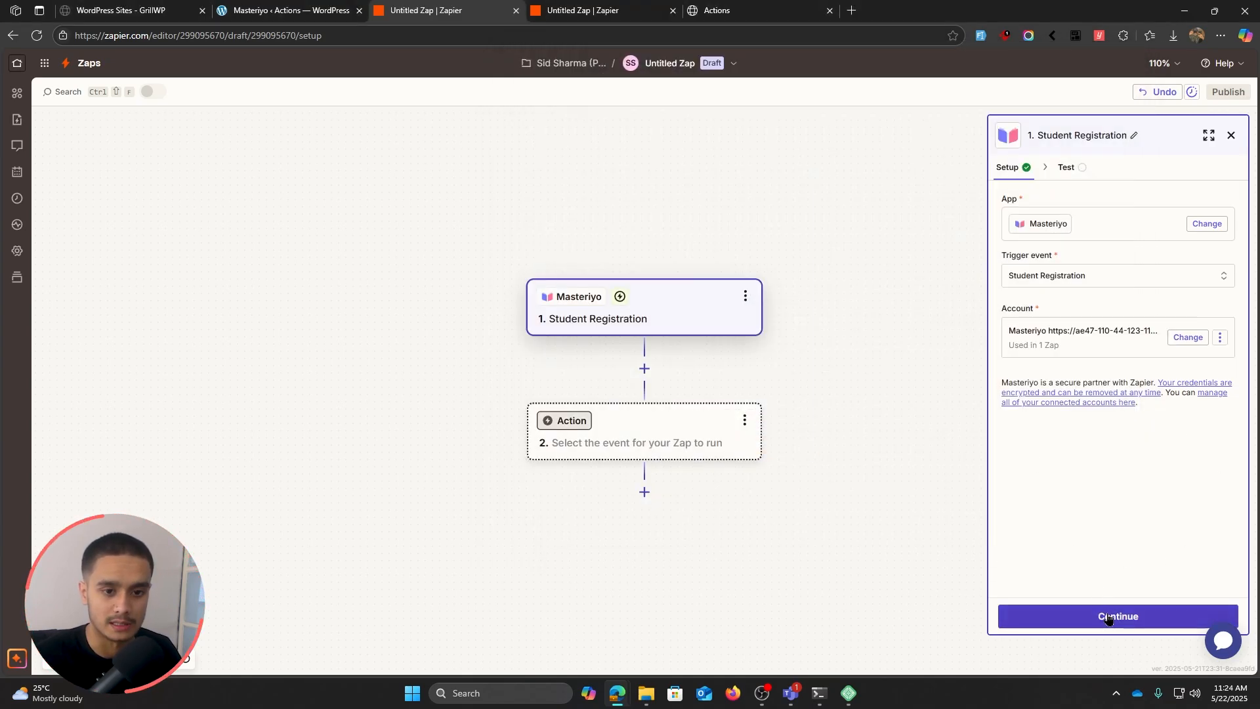
# Step: Continue with the connected account and test the Student Registration trigger
pyautogui.click(1107, 617)
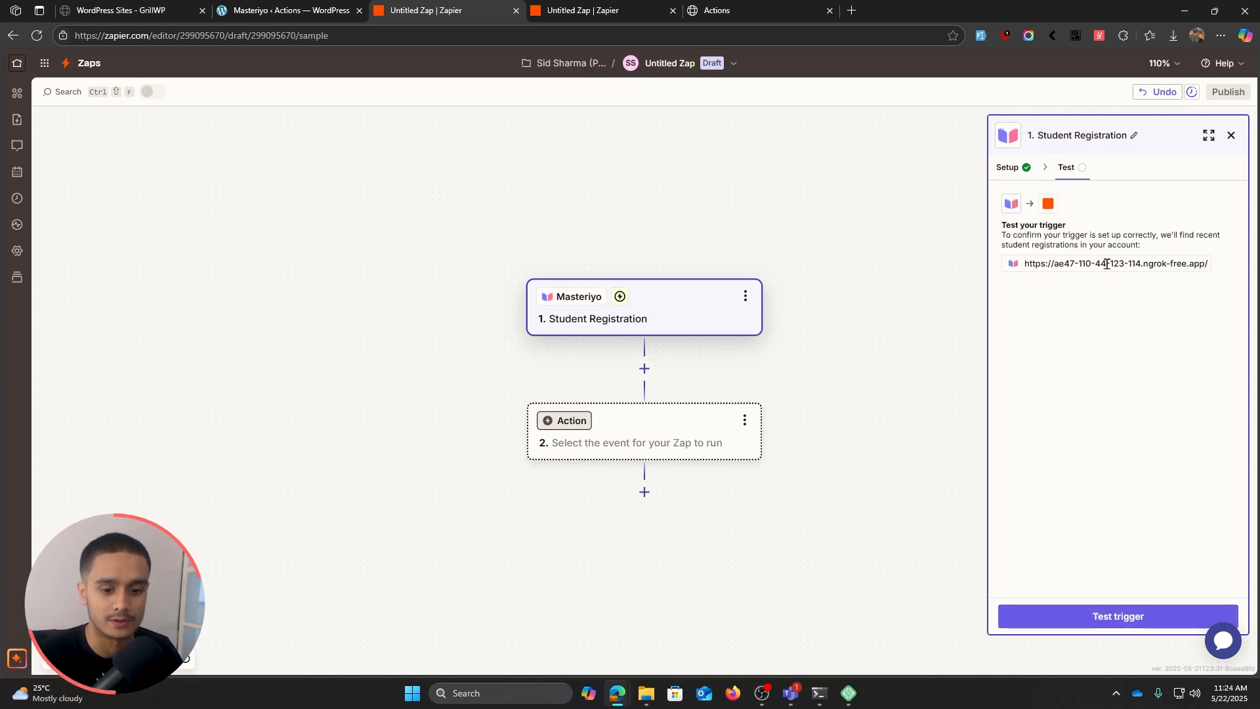
pyautogui.click(1110, 616)
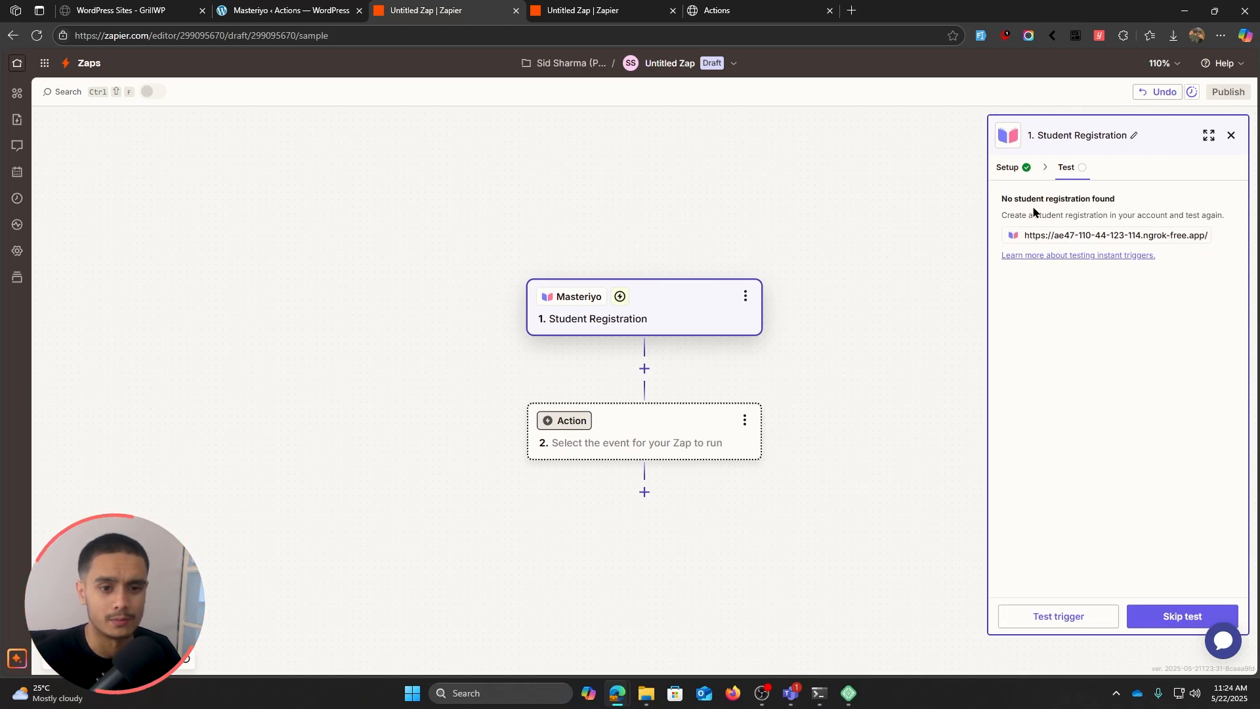
# Step: Open the actions.local Account page in a private browser window and go to the student registration form
pyautogui.click(289, 11)
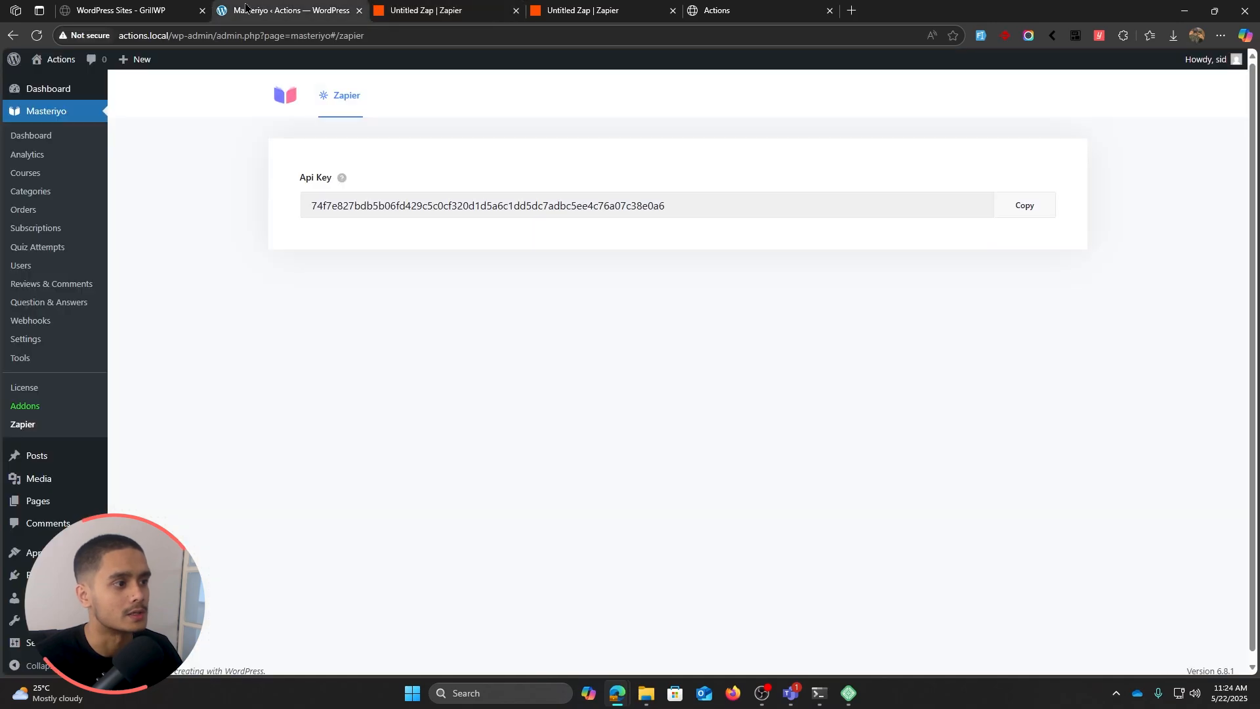
pyautogui.click(742, 8)
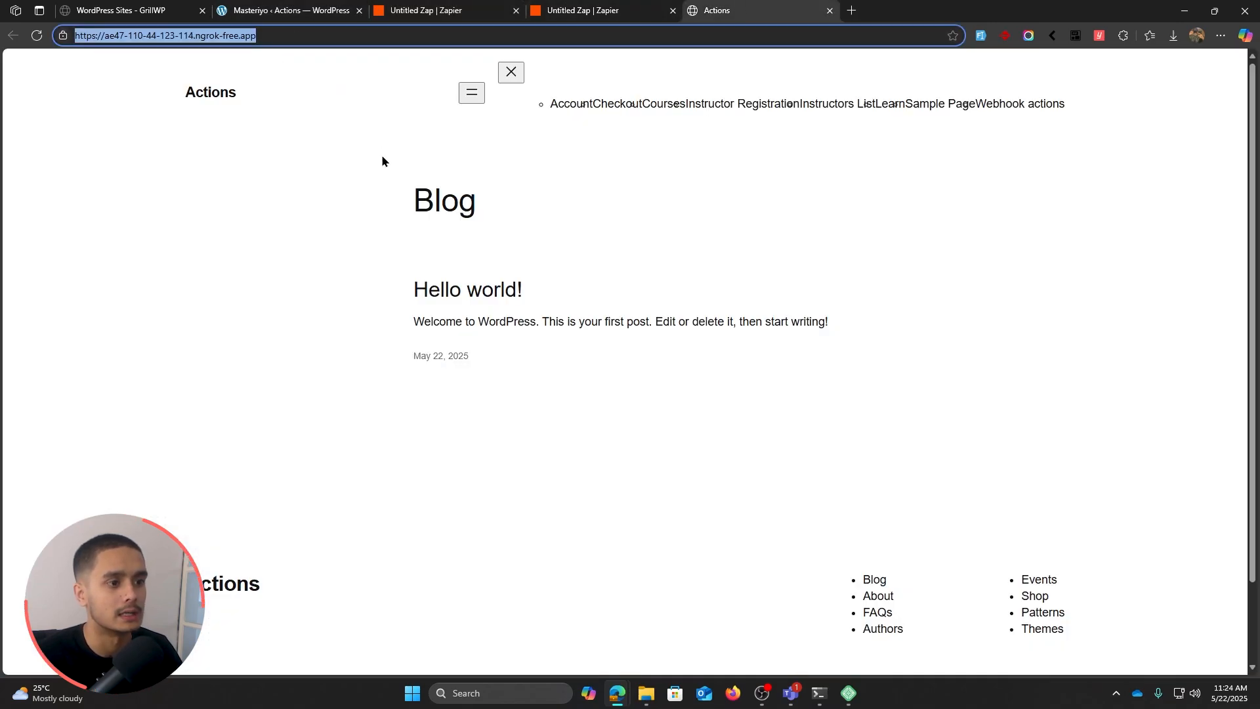
pyautogui.click(381, 155)
pyautogui.click(221, 35)
pyautogui.press('super+c')
pyautogui.click(37, 218)
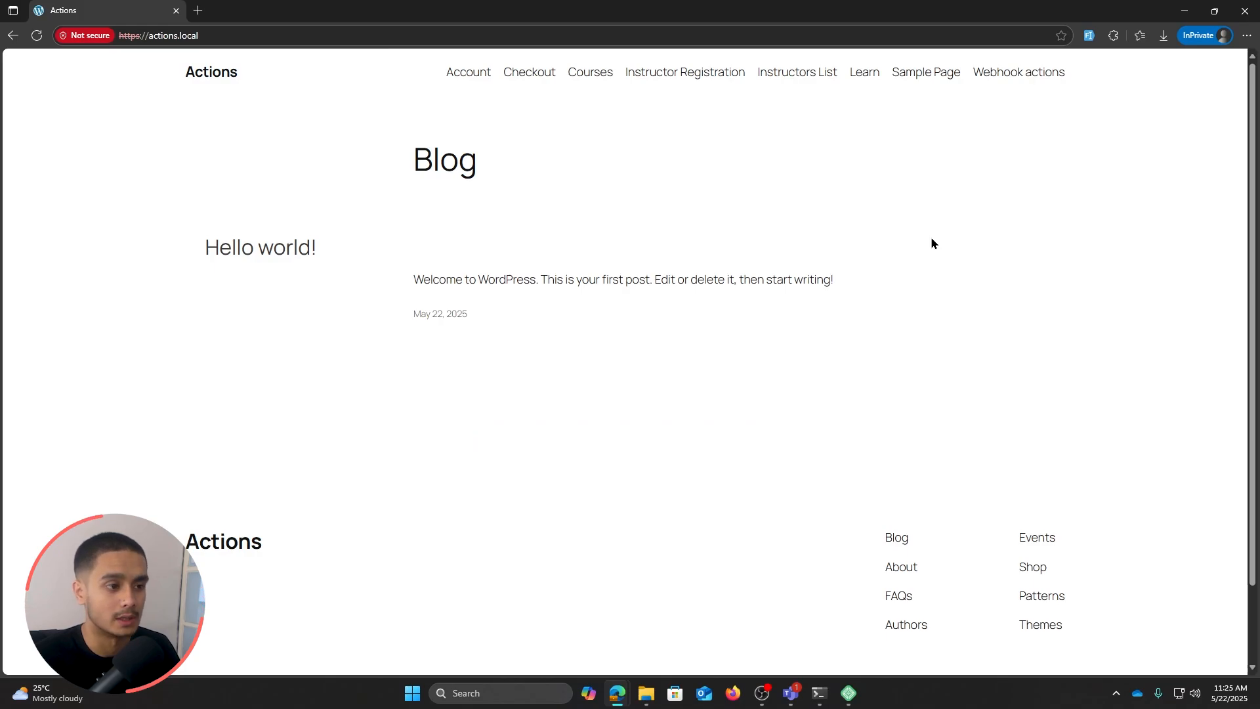
pyautogui.click(471, 76)
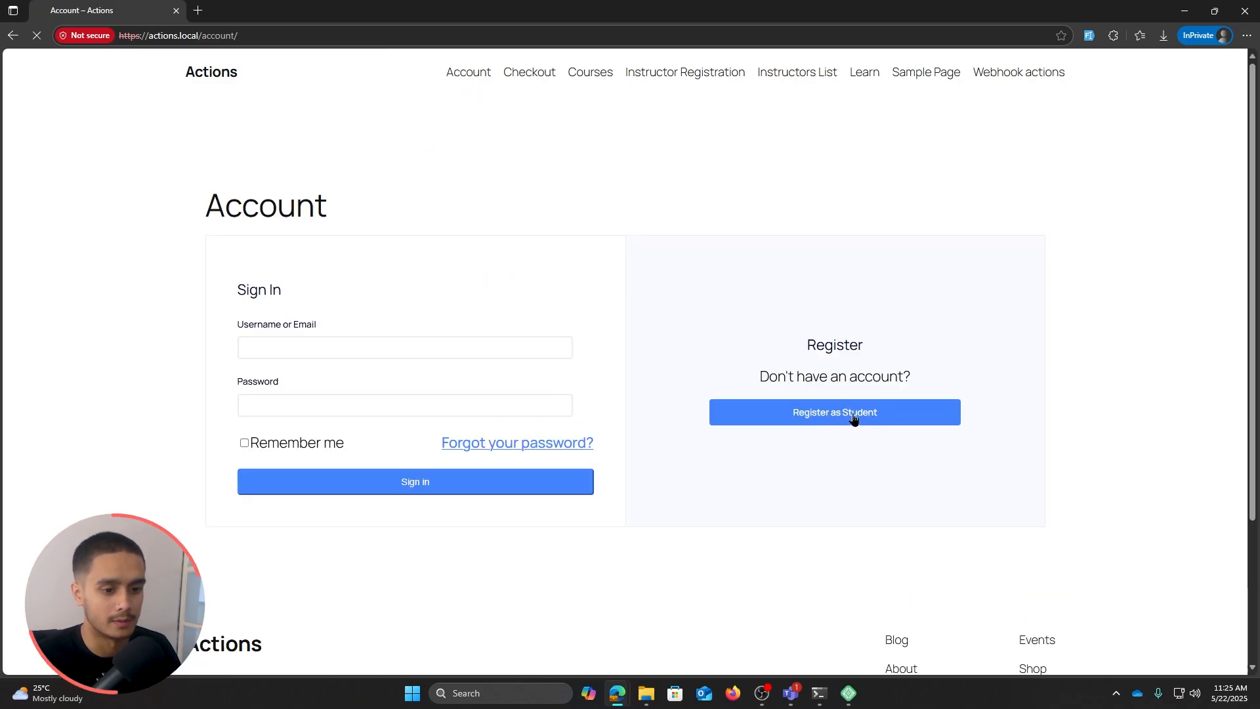
pyautogui.click(853, 414)
# Step: Autofill the sign-up form with dummy student details, including the account password and its confirmation, and register the student
pyautogui.click(1089, 37)
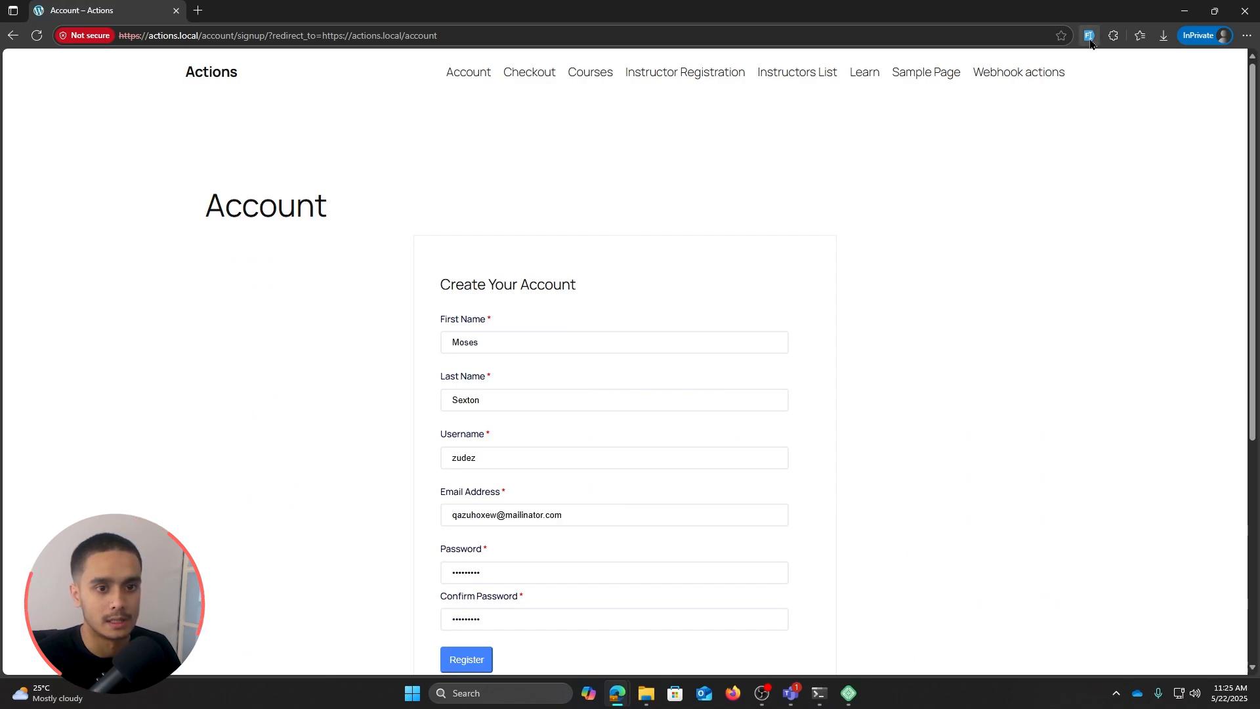
pyautogui.scroll(-1, 934, 267)
pyautogui.click(518, 397)
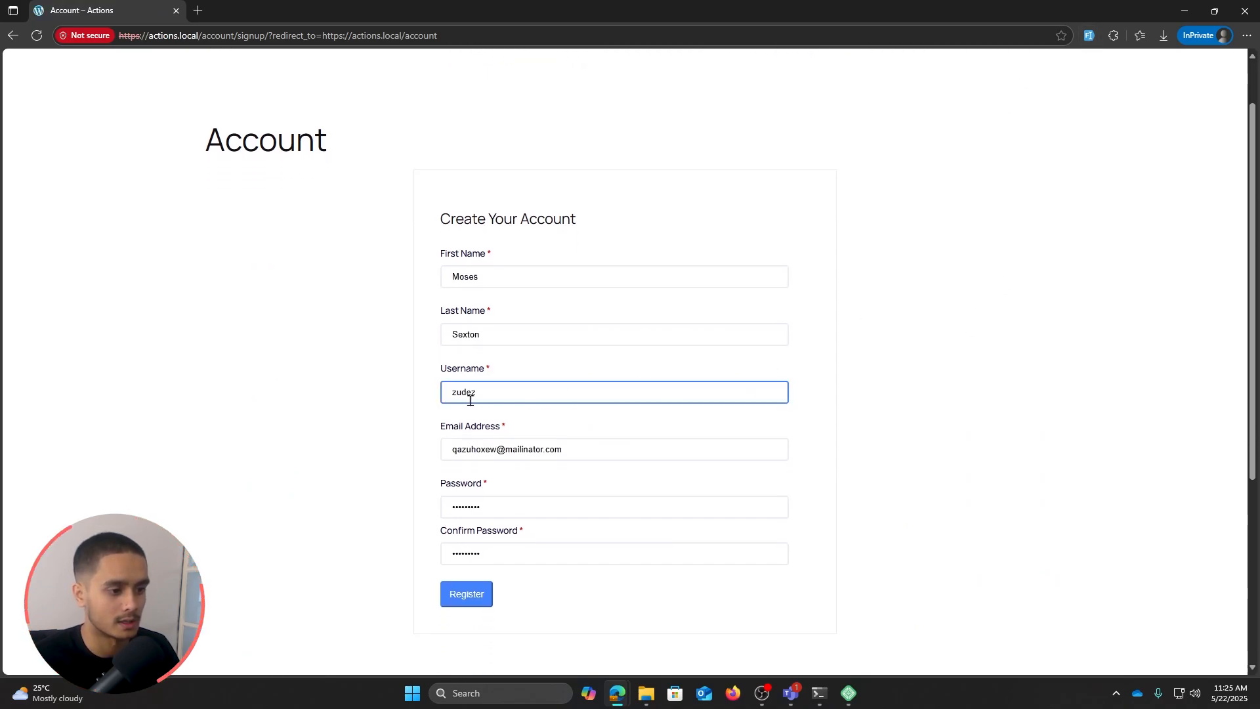
pyautogui.doubleClick(471, 398)
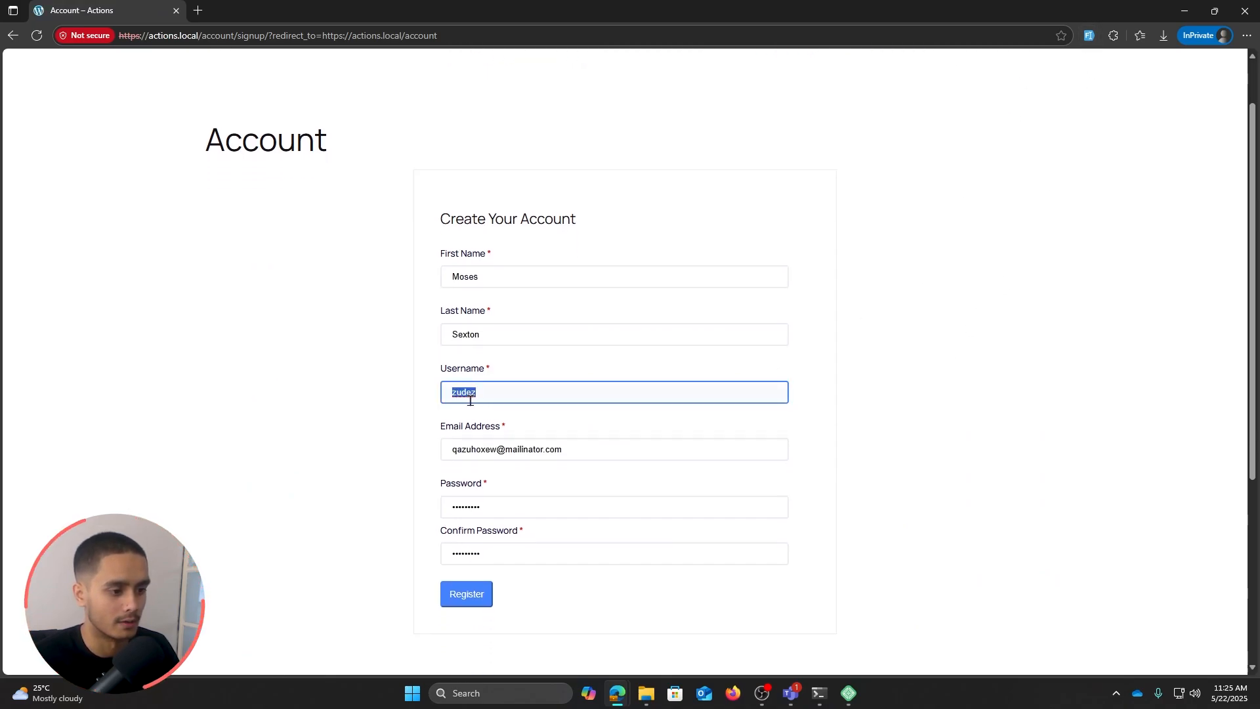
pyautogui.click(995, 407)
pyautogui.scroll(-1, 820, 473)
pyautogui.click(464, 528)
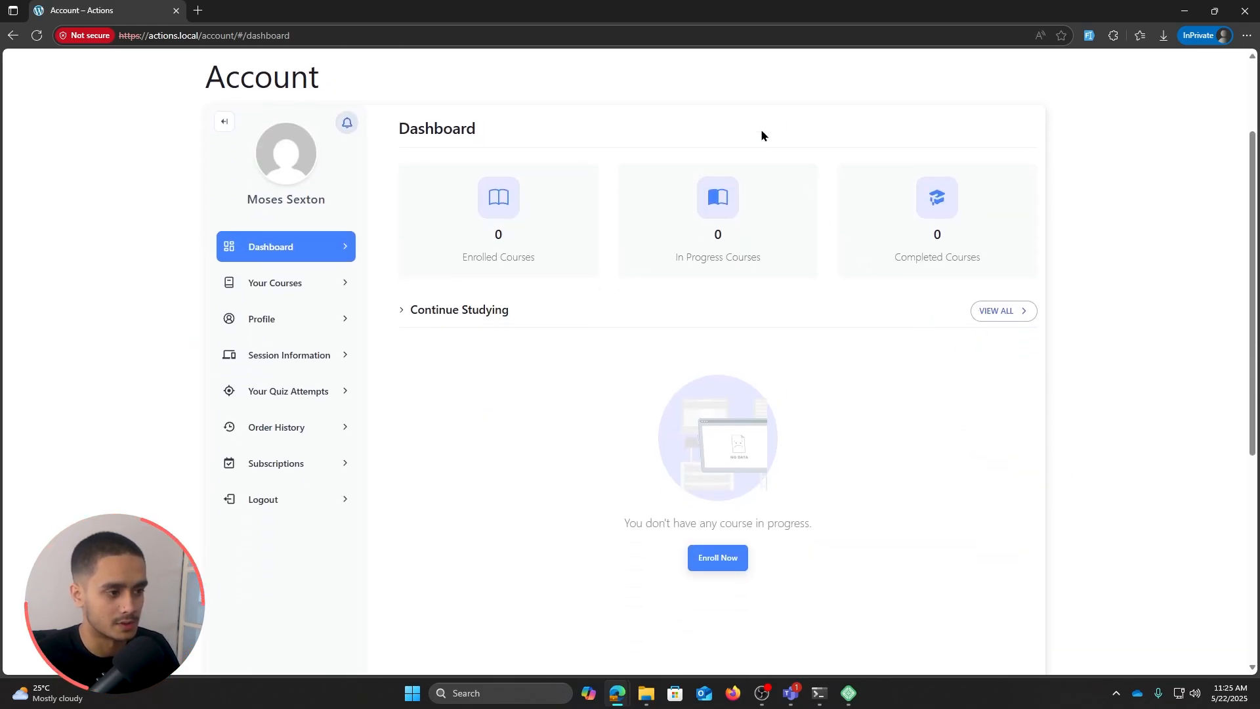
# Step: Return to the Zap in Zapier, retest the Student Registration trigger and continue with the Student Registration A record
pyautogui.hotkey('alt', 'Tab')
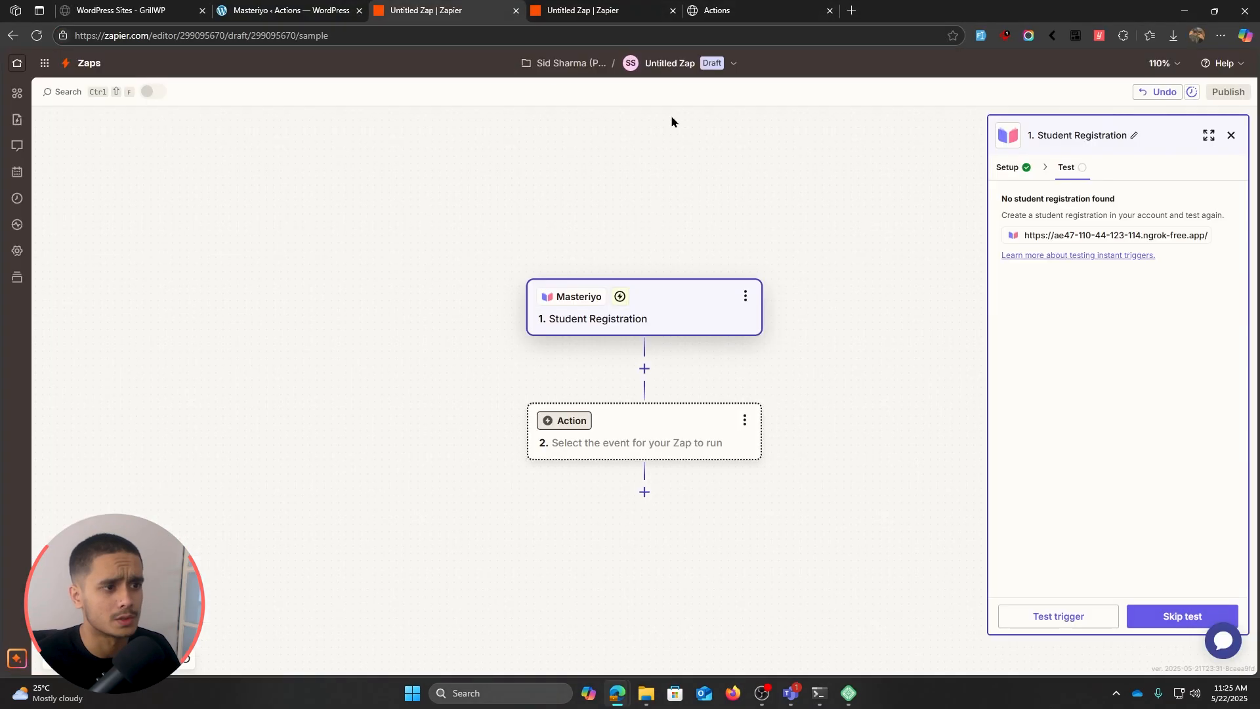
pyautogui.click(1050, 618)
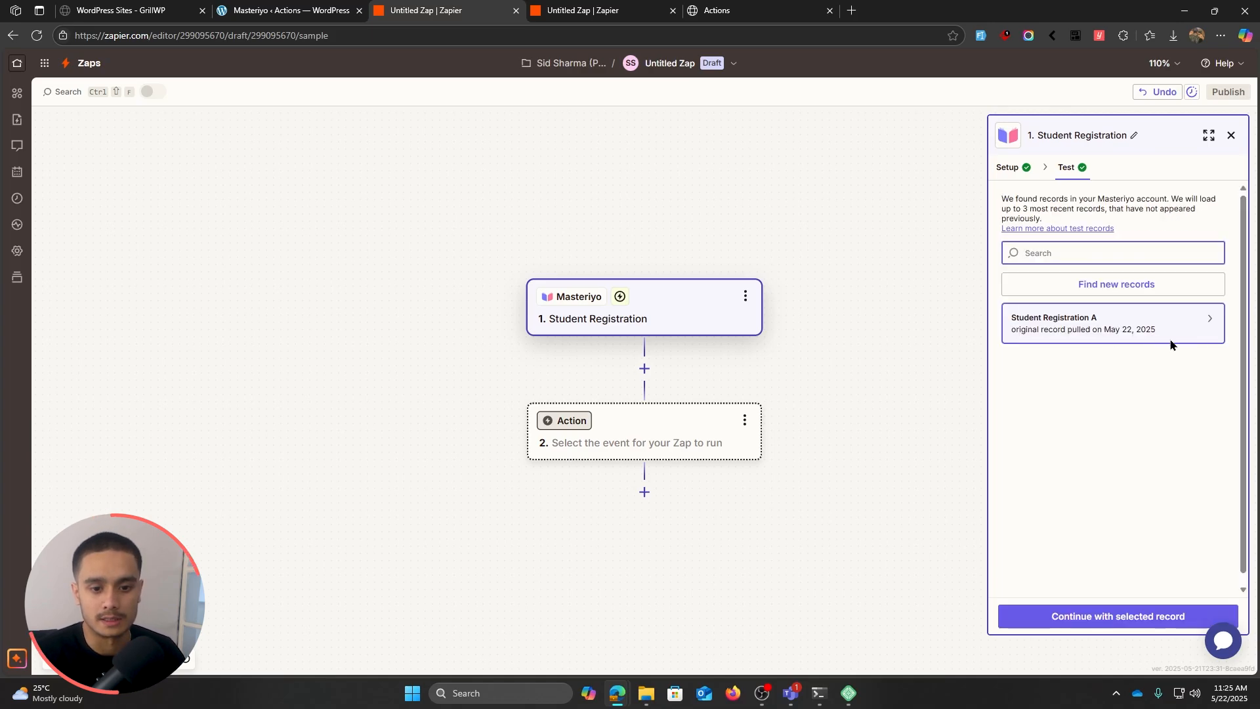
pyautogui.click(1112, 616)
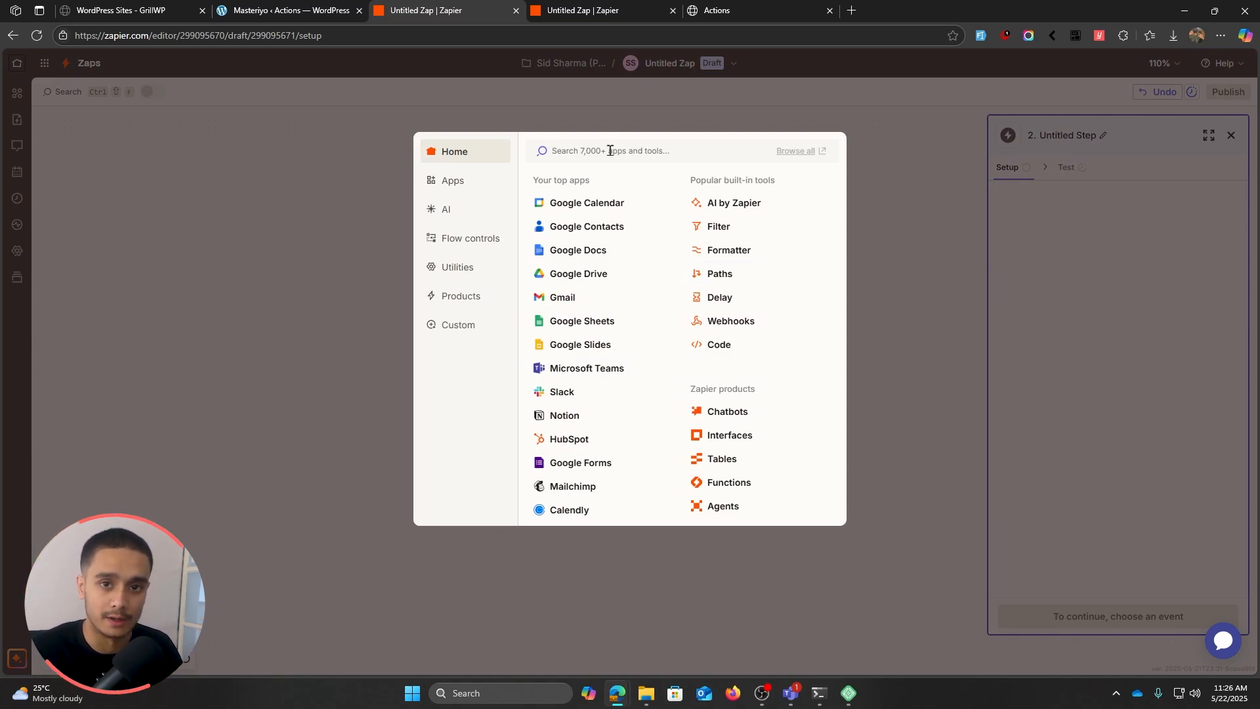
# Step: Add Webhooks by Zapier as the Zap's action, choose the POST event and continue to its configuration
pyautogui.write('webh')
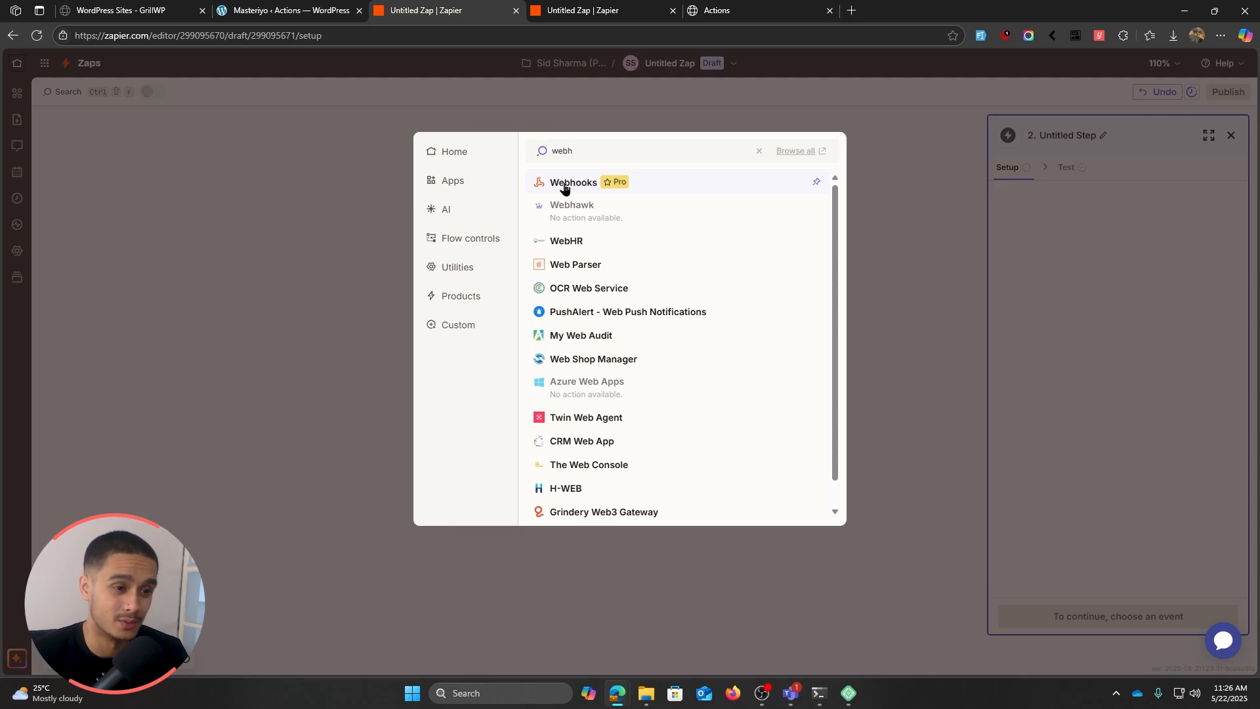
pyautogui.click(564, 188)
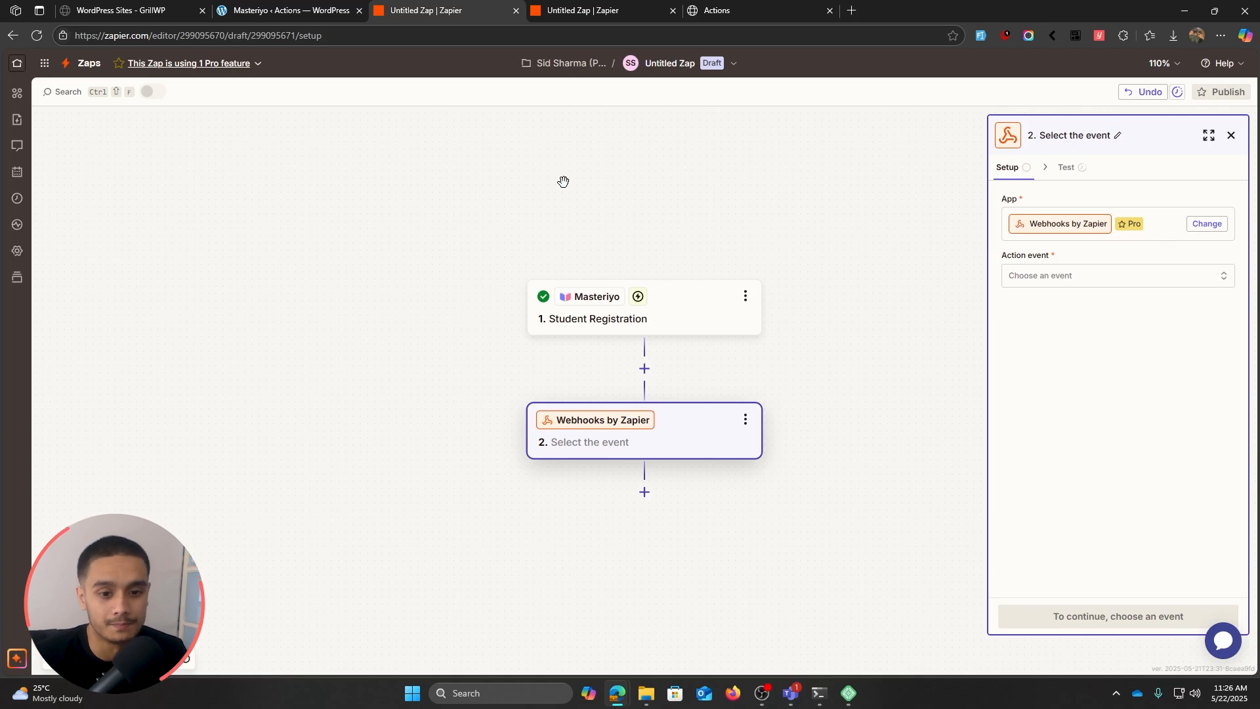
pyautogui.click(1101, 277)
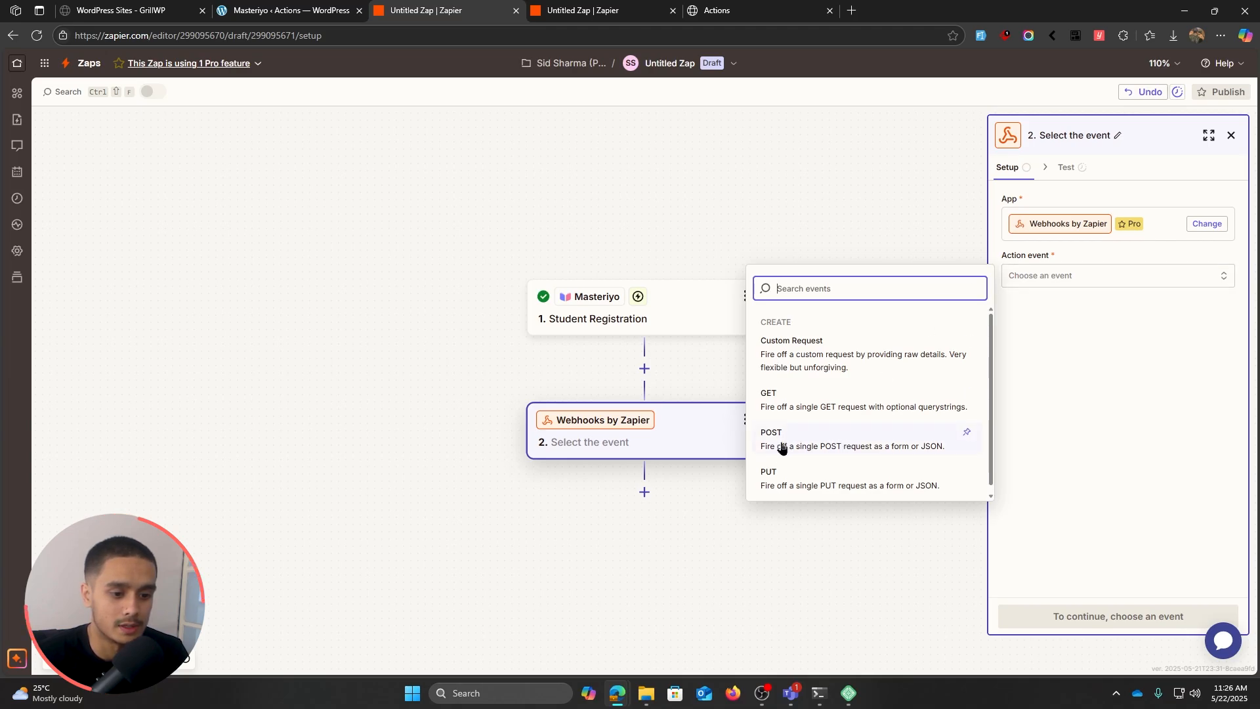
pyautogui.click(830, 446)
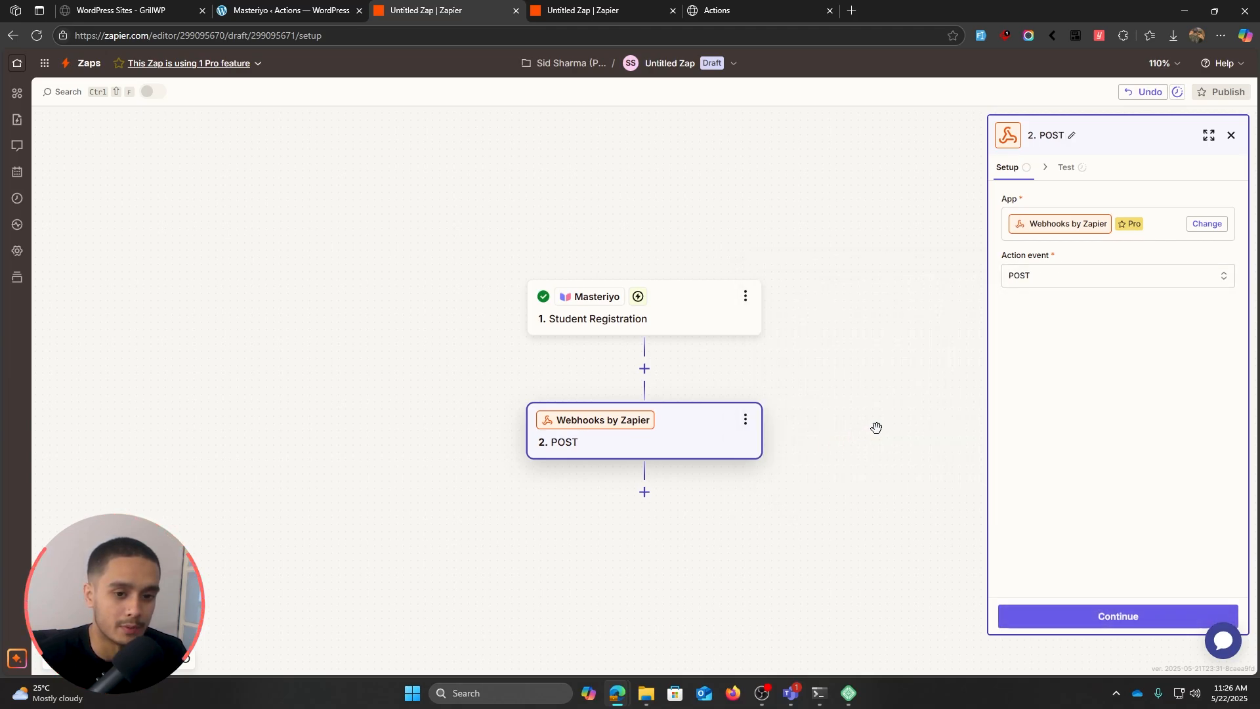
pyautogui.click(1127, 622)
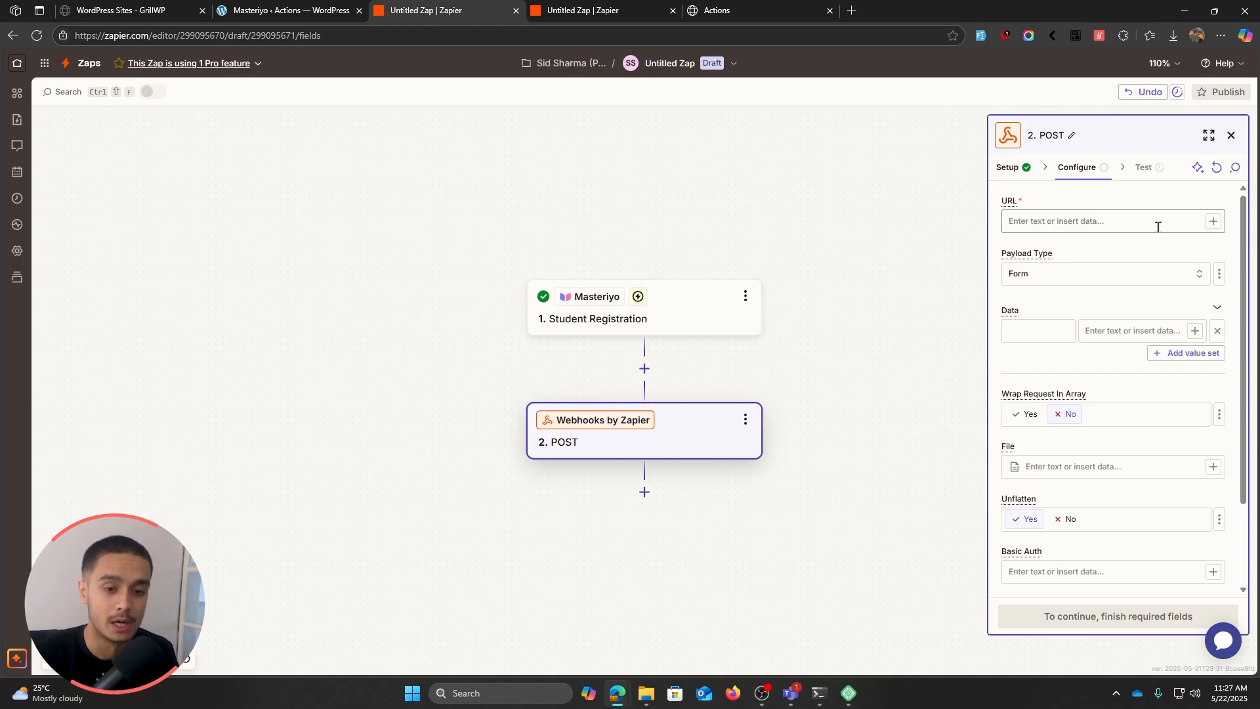
pyautogui.click(1095, 221)
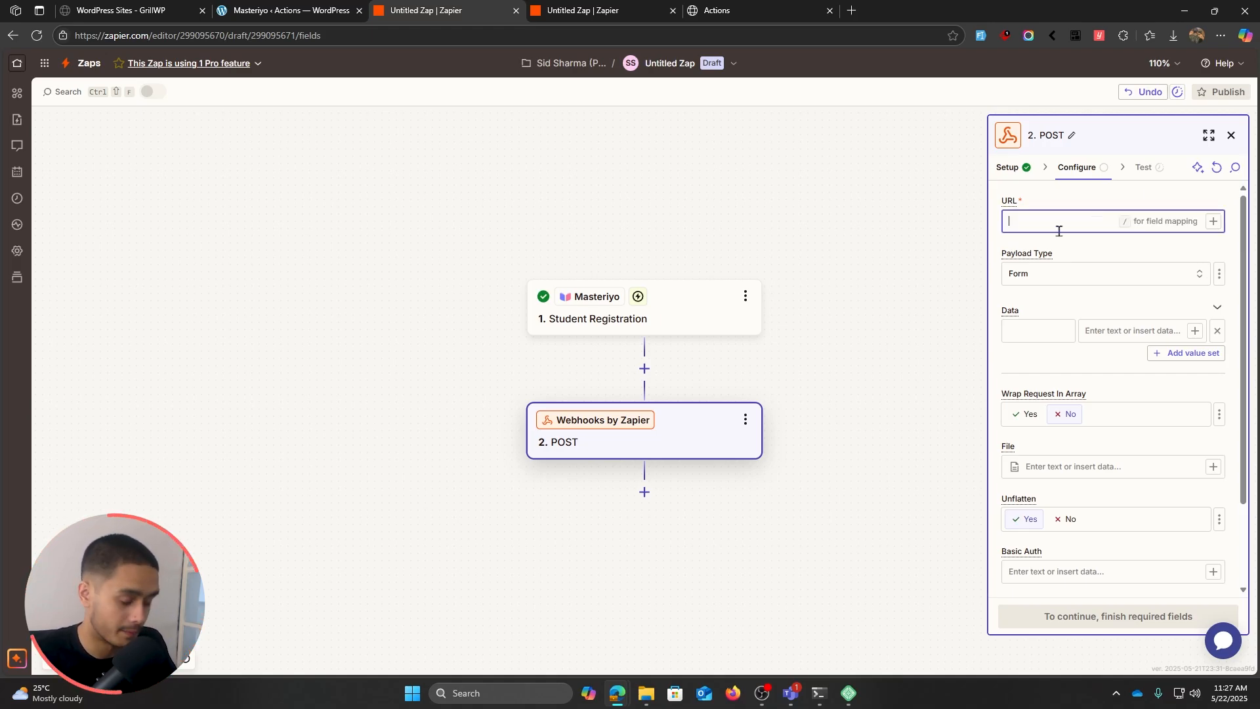
pyautogui.press('super+v')
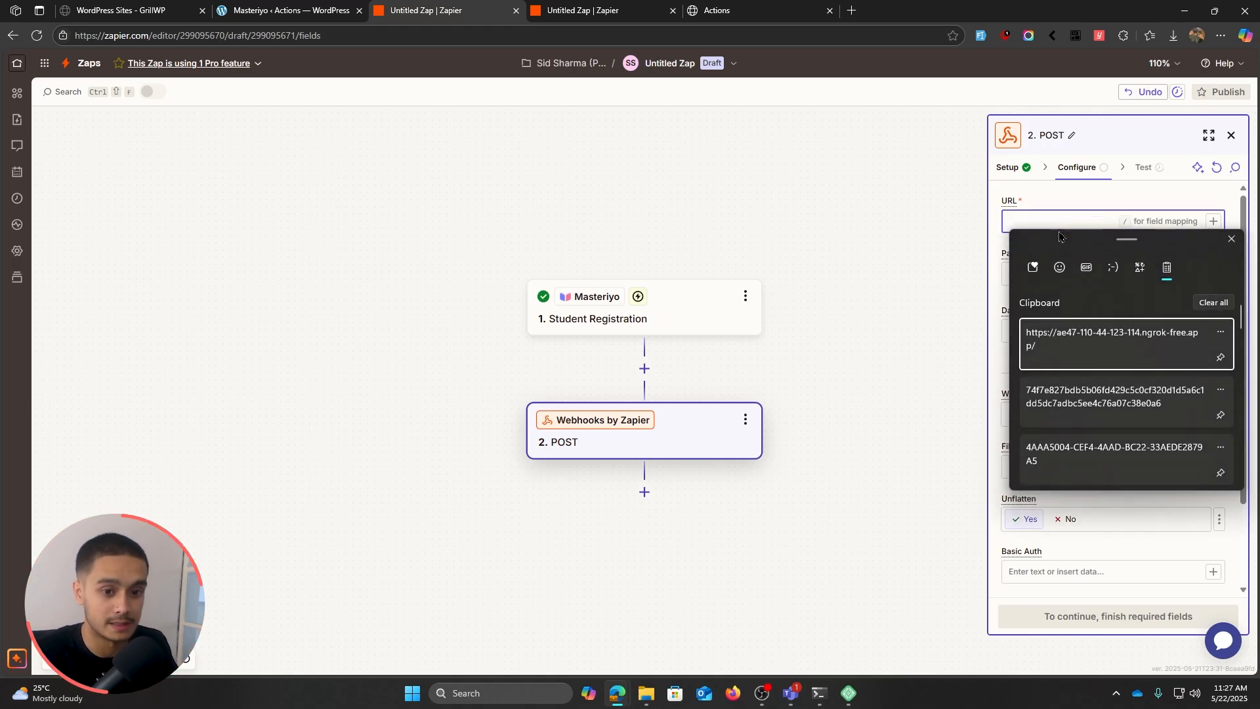
pyautogui.click(1121, 347)
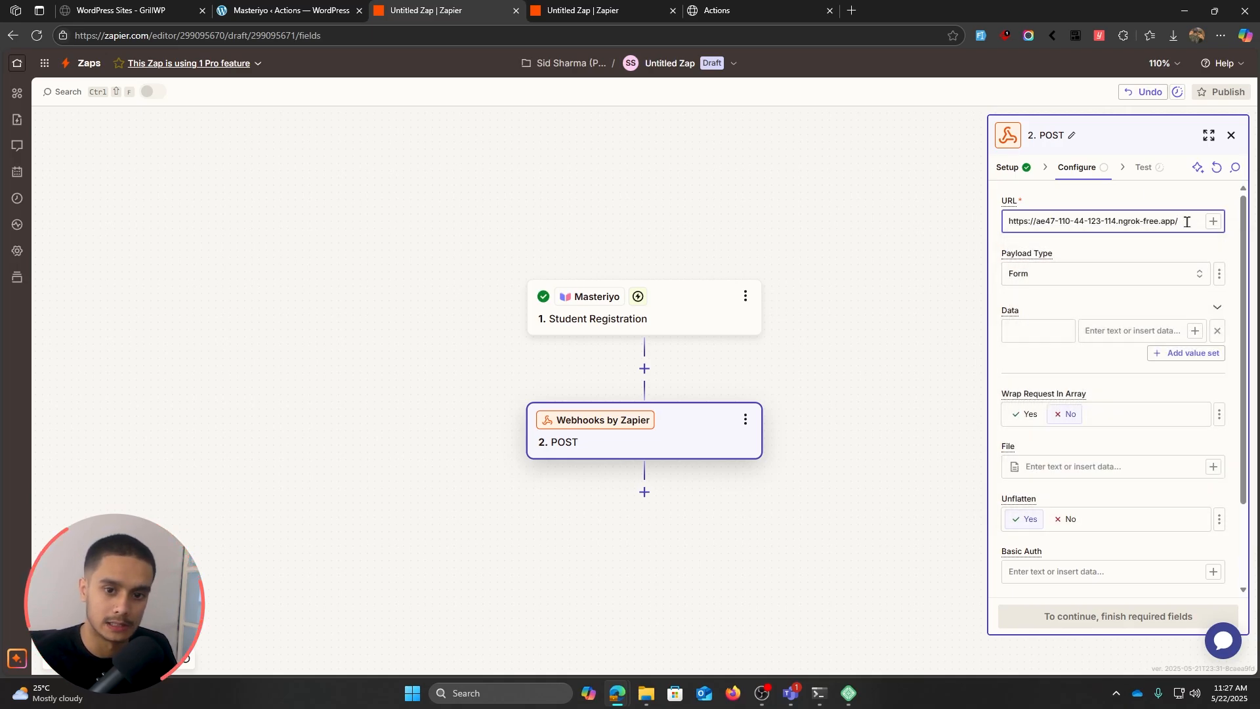
pyautogui.write('wp-json/masteriyo/v1/webhooks/action')
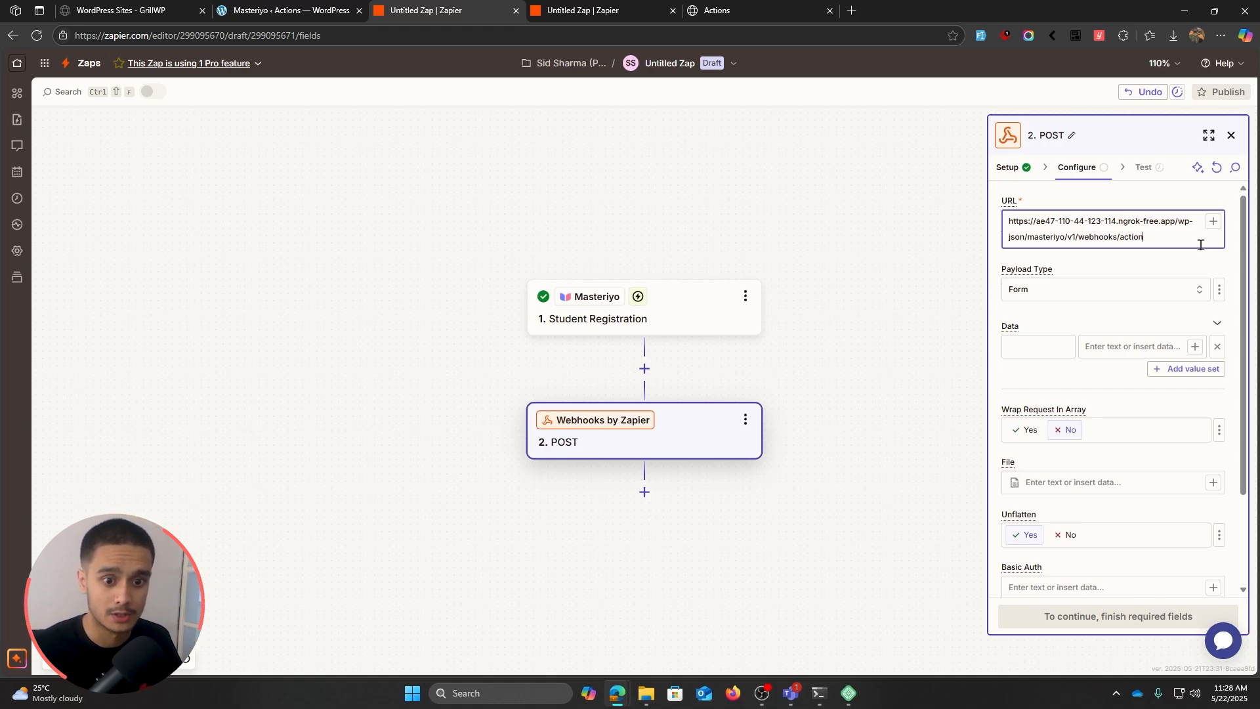
pyautogui.click(1093, 263)
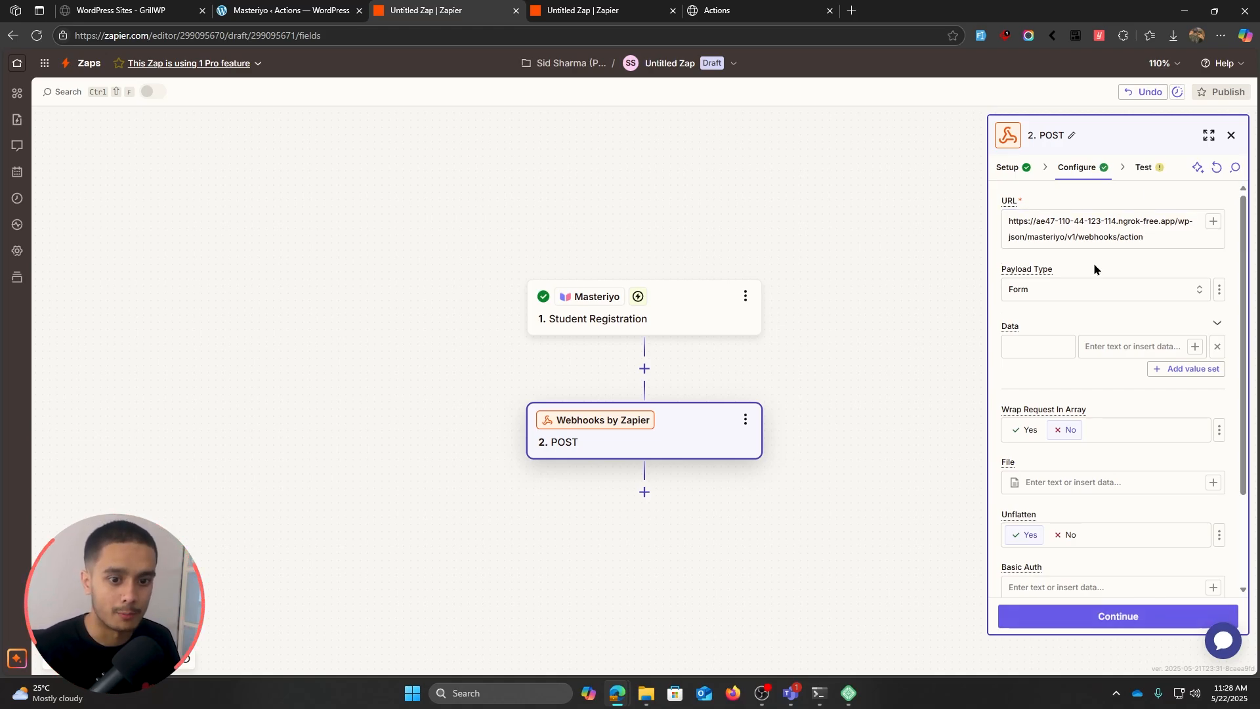
pyautogui.click(1072, 289)
pyautogui.click(794, 388)
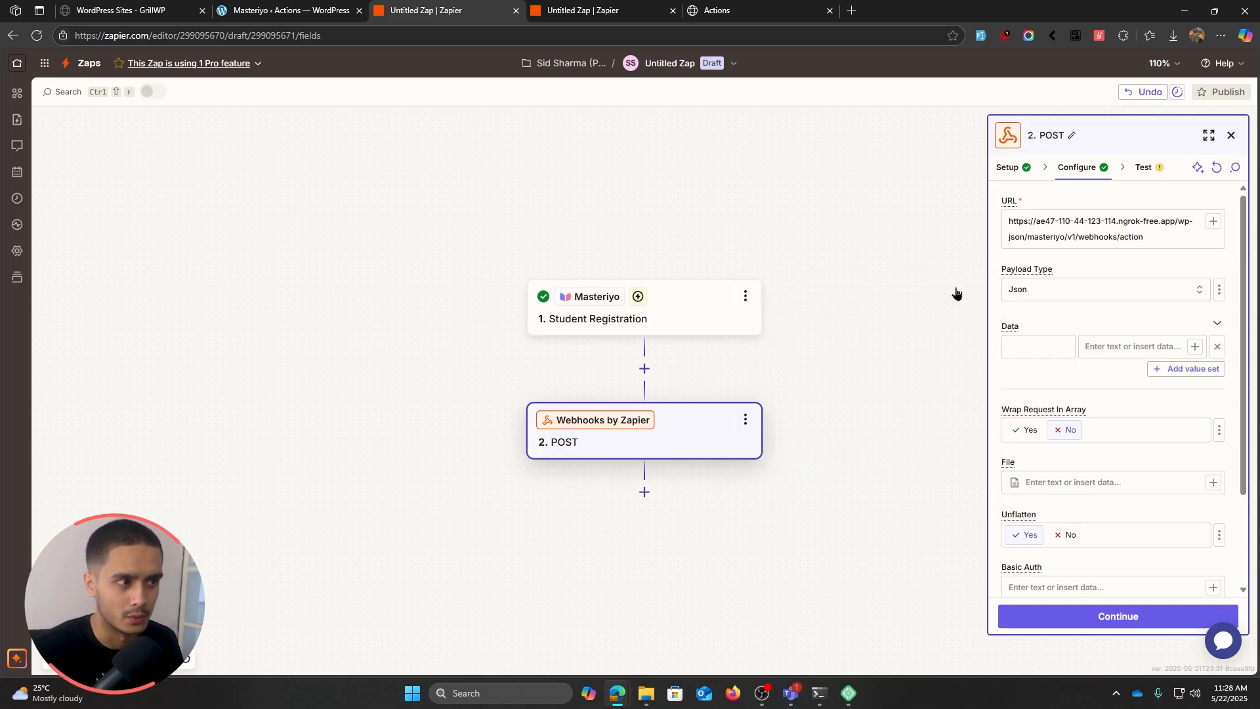
# Step: Copy the event name masteriyo_user_enrolled_to_course from the site's Webhook actions page
pyautogui.click(321, 8)
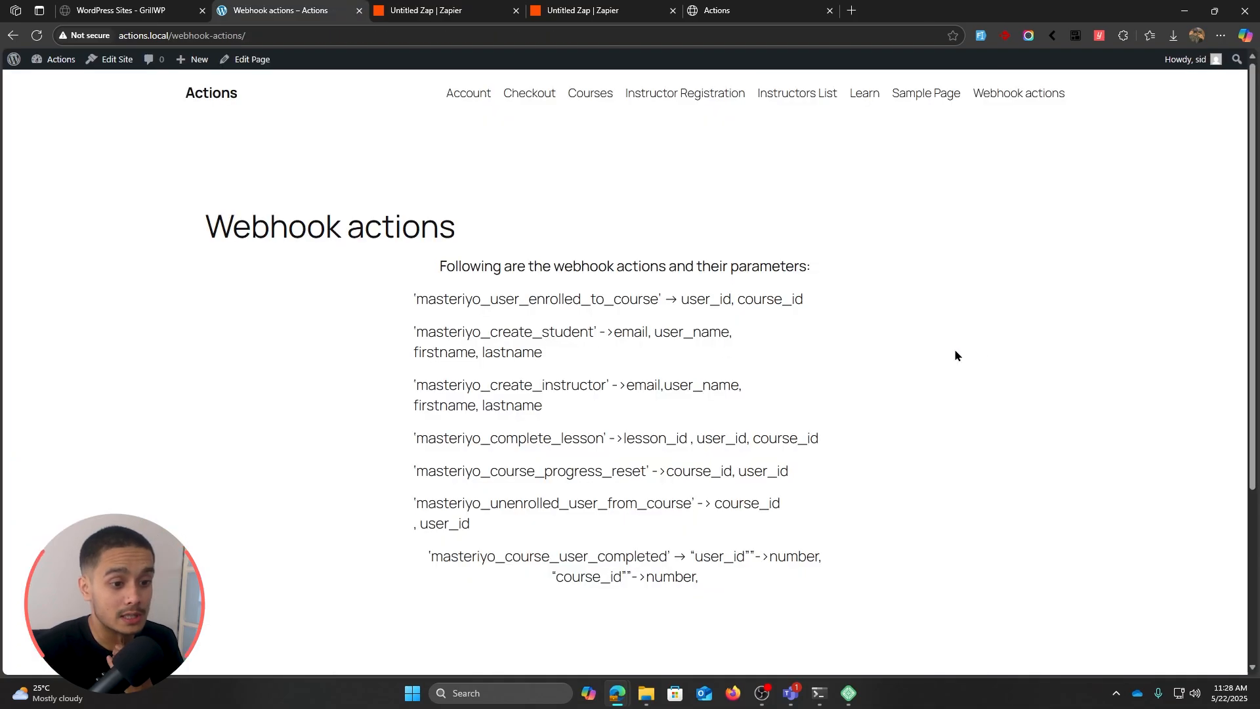
pyautogui.moveTo(417, 299); pyautogui.dragTo(657, 303)
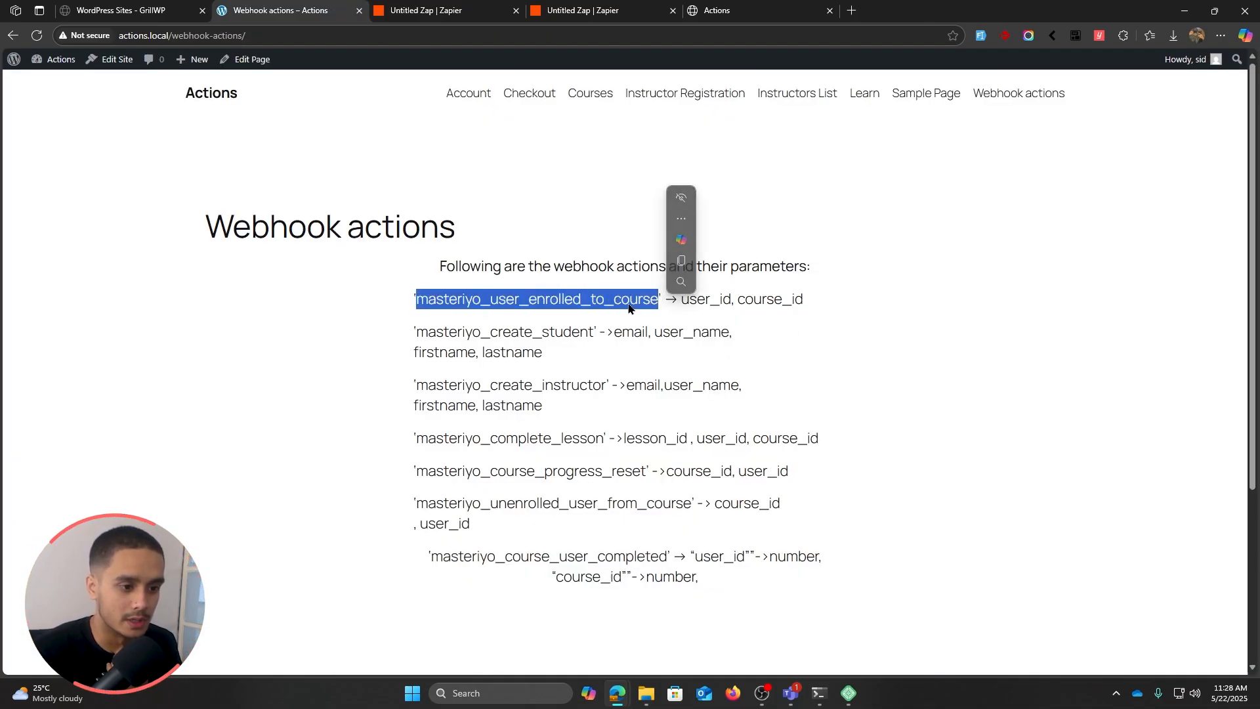
pyautogui.rightClick(642, 304)
pyautogui.click(645, 317)
pyautogui.click(617, 303)
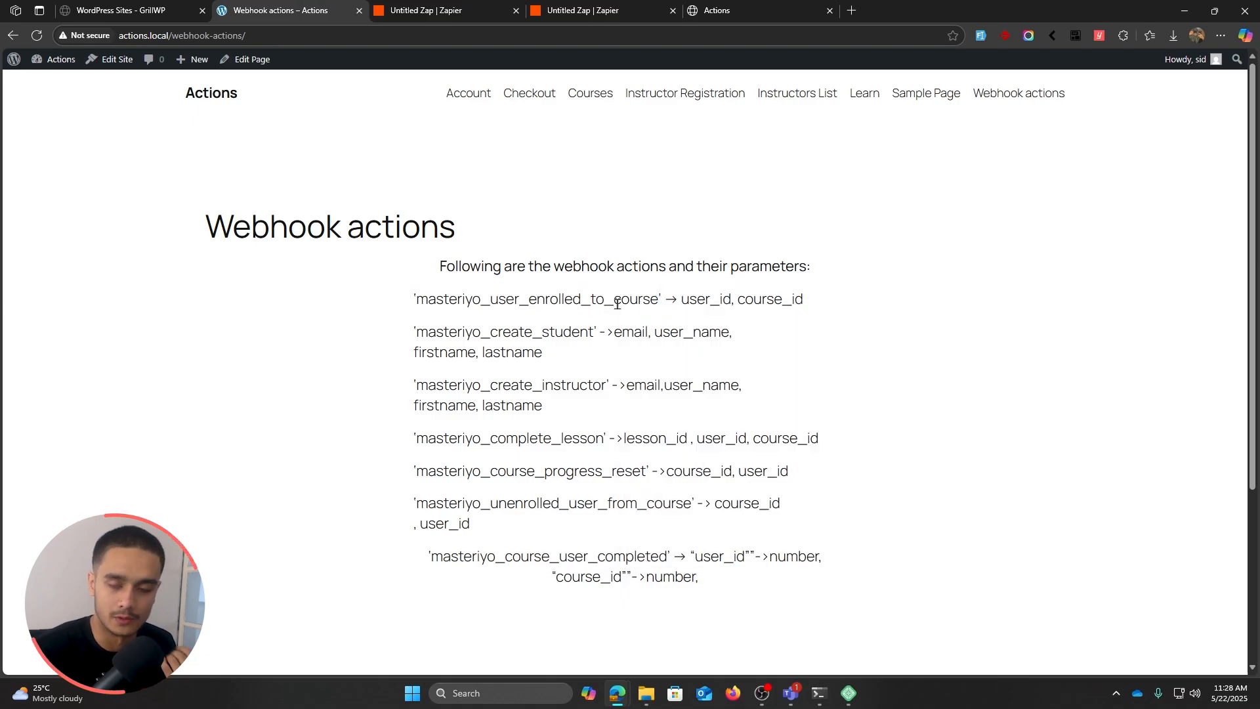
# Step: Back in the Zap, add a POST data entry with key event and value masteriyo_user_enrolled_to_course
pyautogui.click(424, 10)
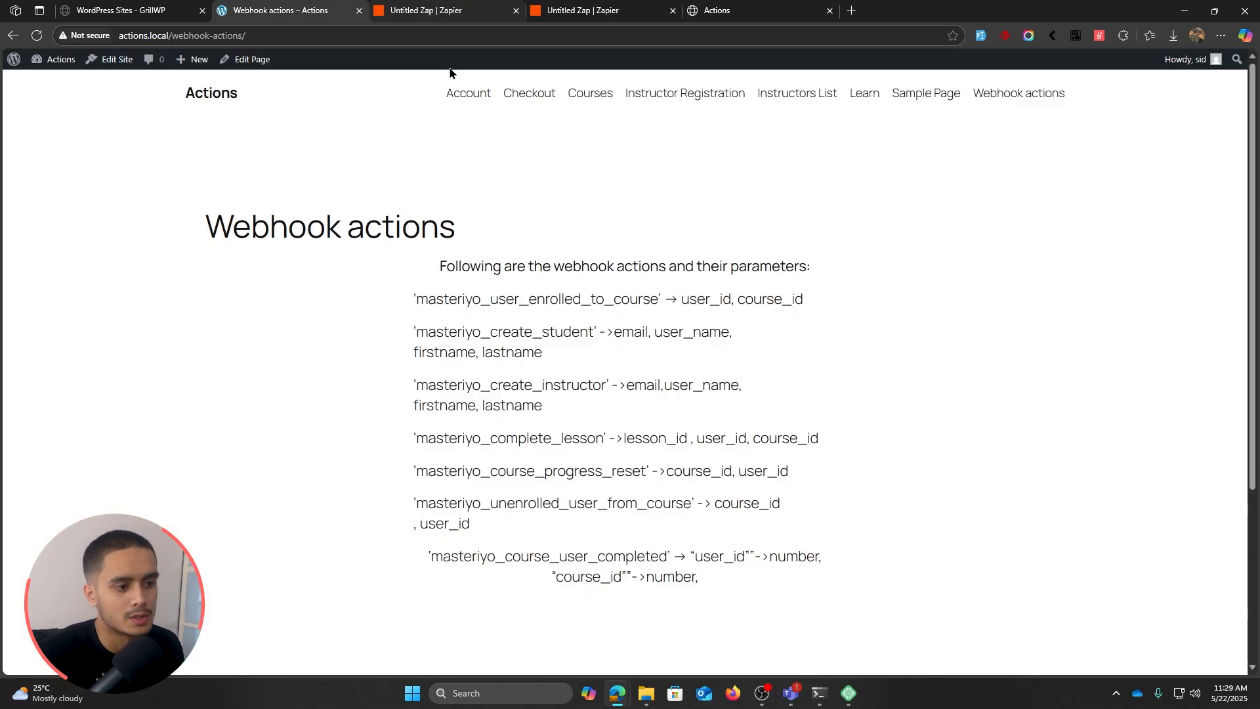
pyautogui.click(416, 10)
pyautogui.click(1034, 347)
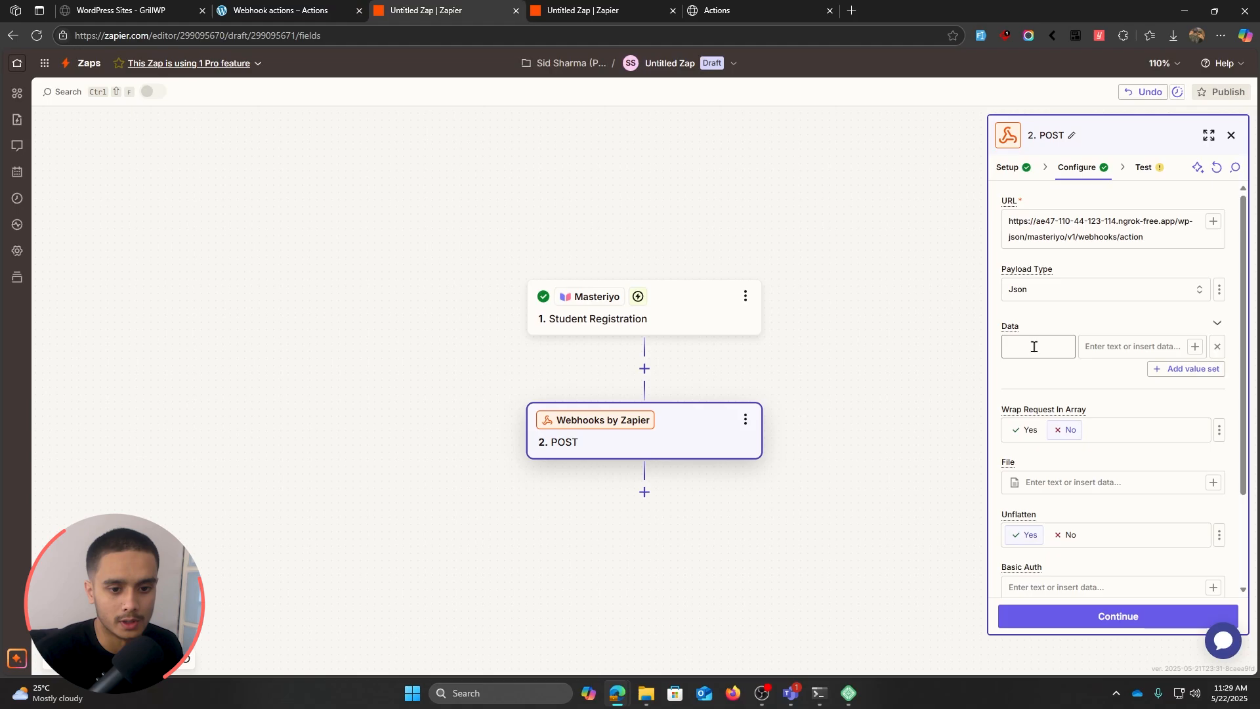
pyautogui.write('event')
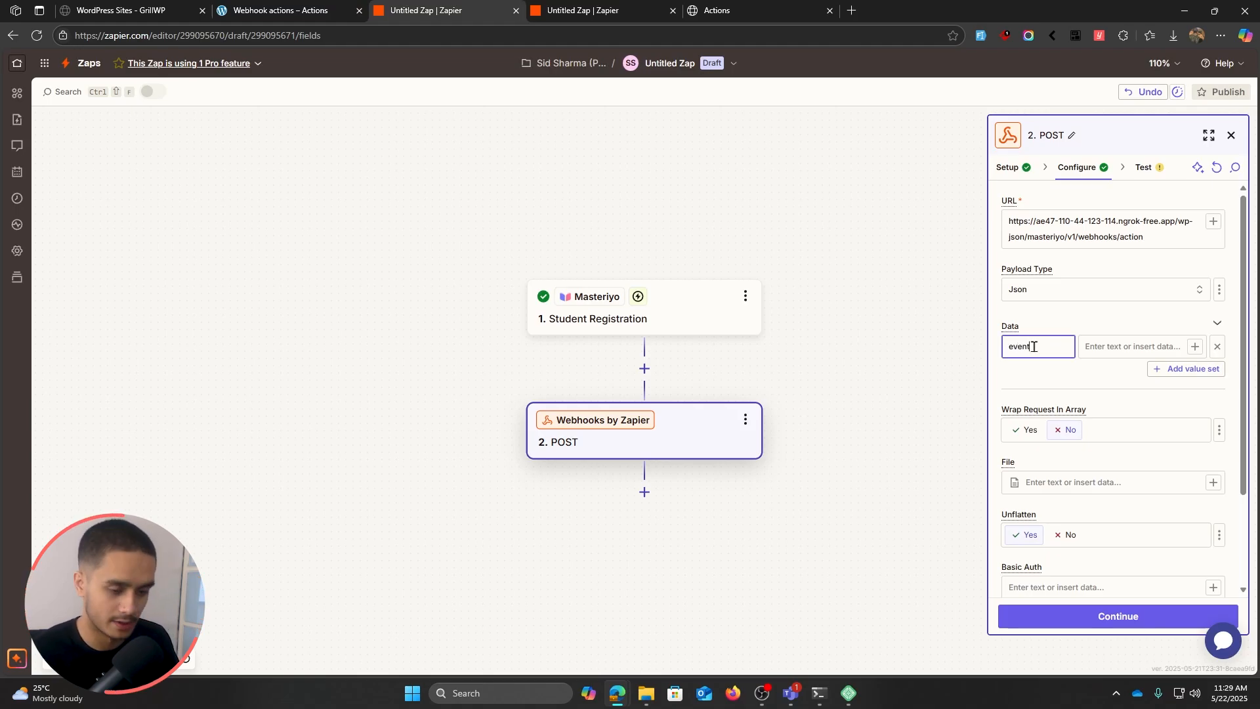
pyautogui.click(1129, 348)
pyautogui.hotkey('ctrl', 'v')
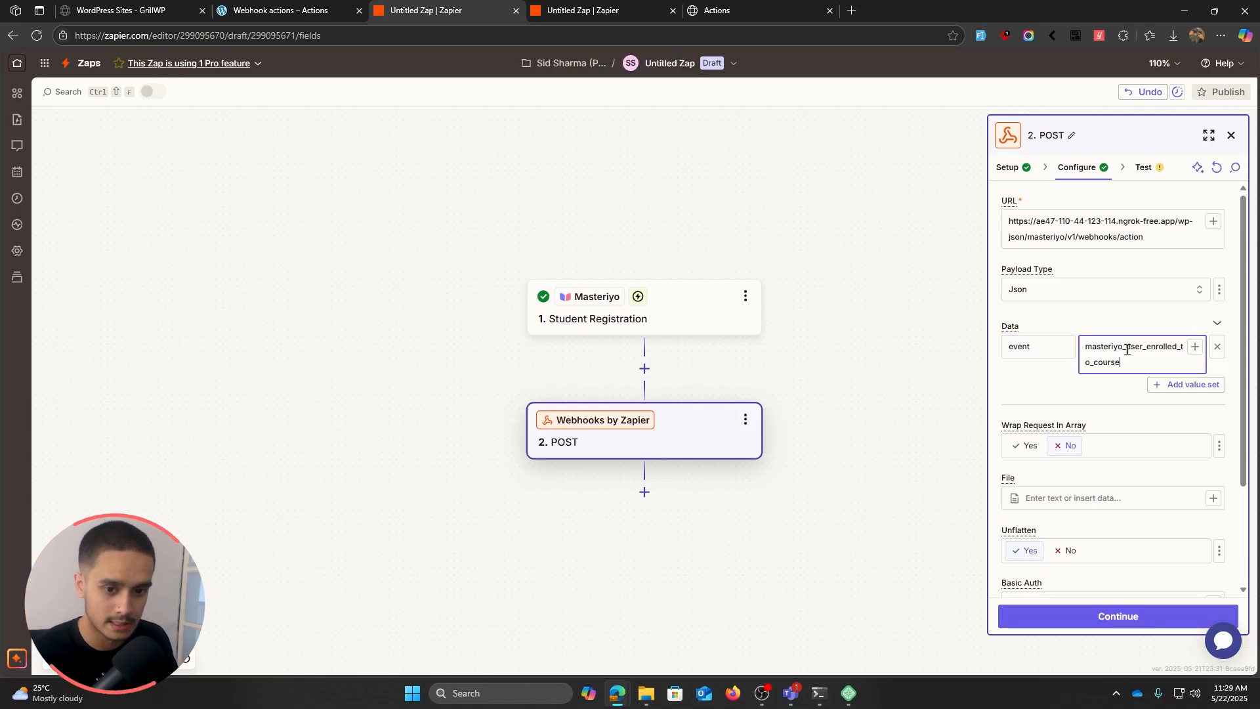
pyautogui.click(1109, 383)
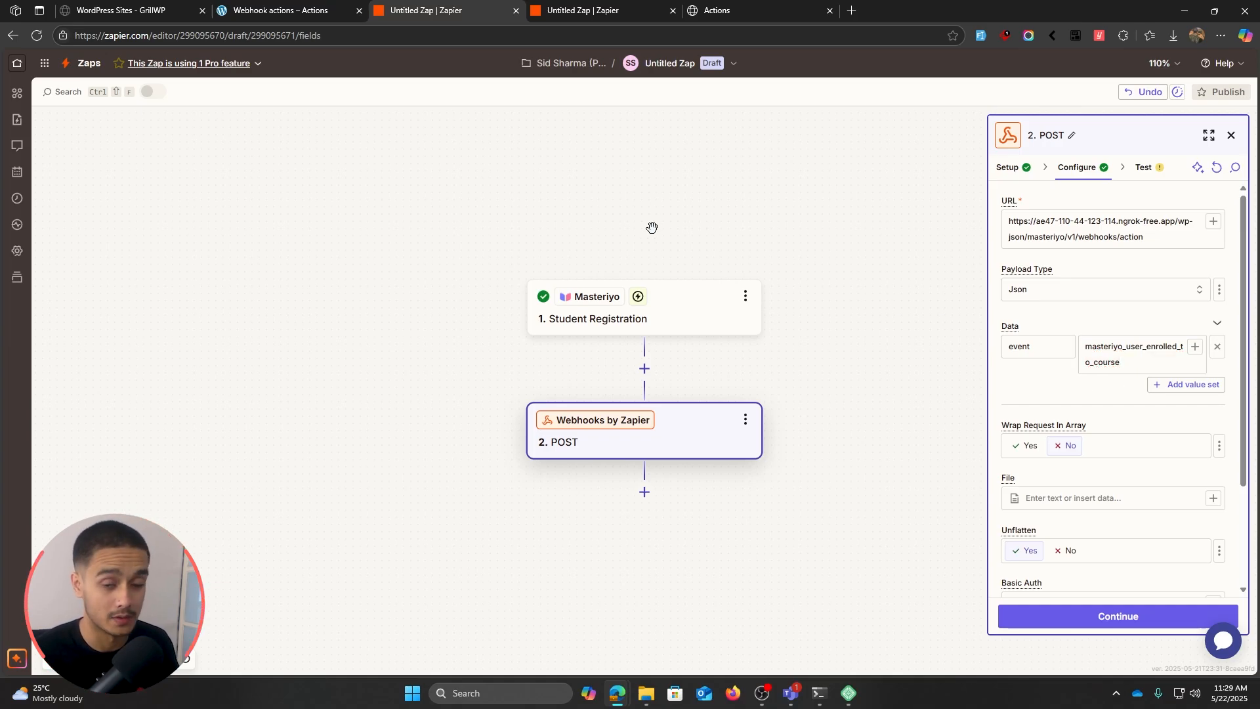
# Step: Check the enrollment action's parameters on the Webhook actions page, and add user_id and course_id keys to the POST data in the Zap
pyautogui.hotkey('ctrl', 'shift', 'Tab')
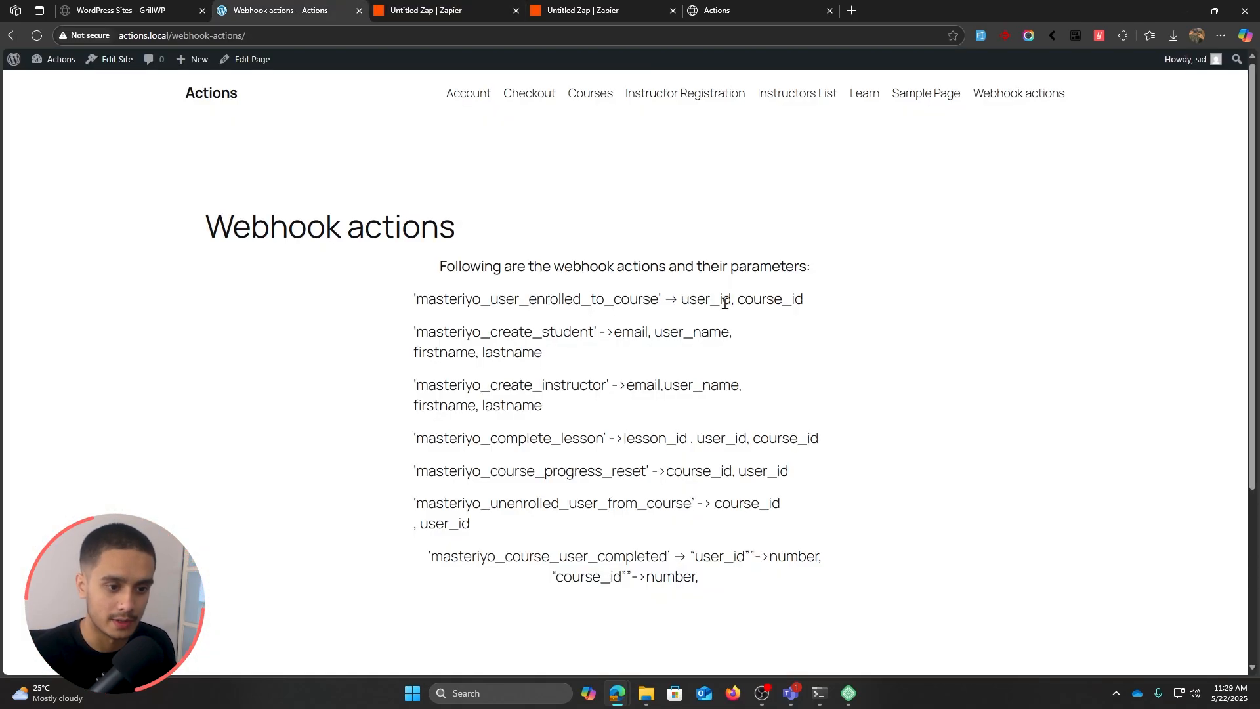
pyautogui.click(447, 16)
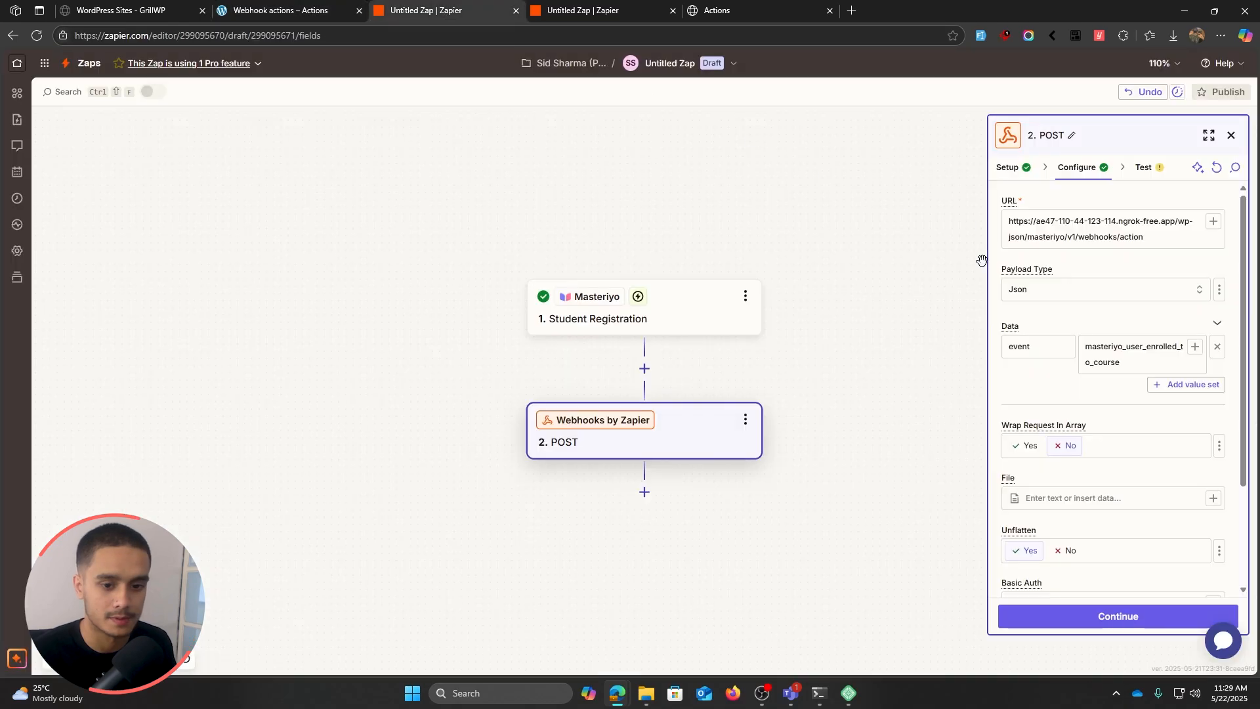
pyautogui.click(1191, 385)
pyautogui.click(1014, 391)
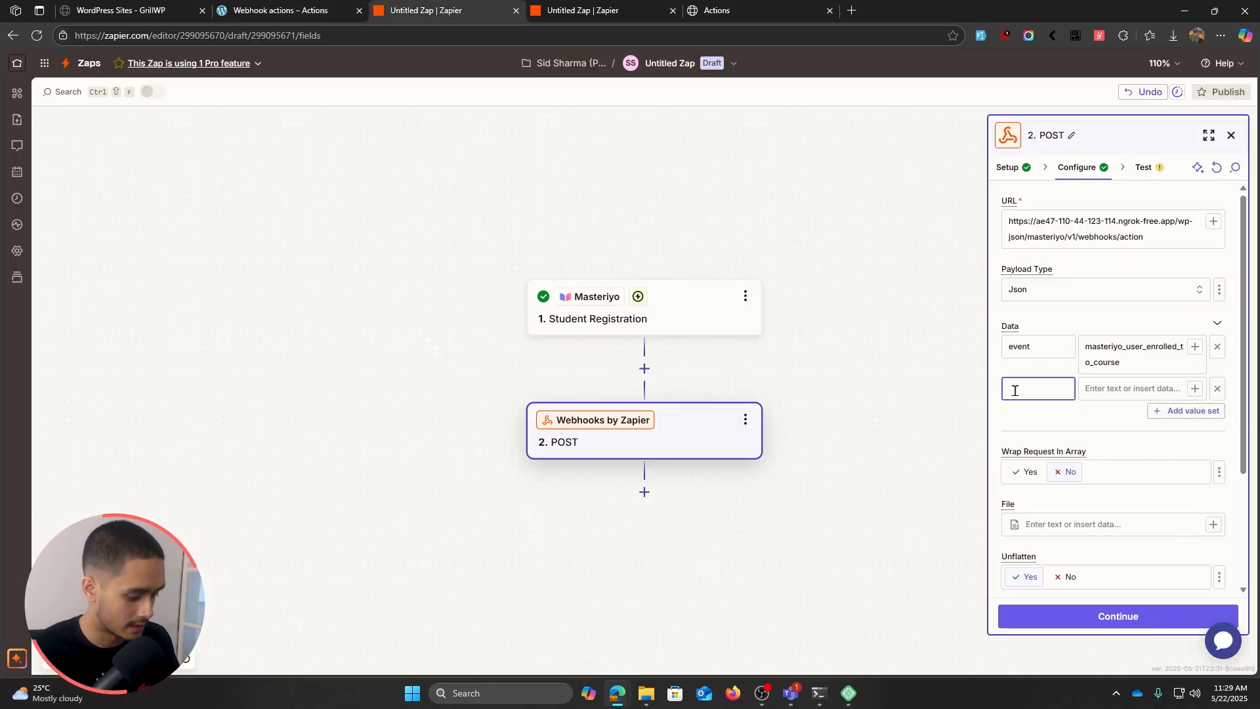
pyautogui.write('user_i')
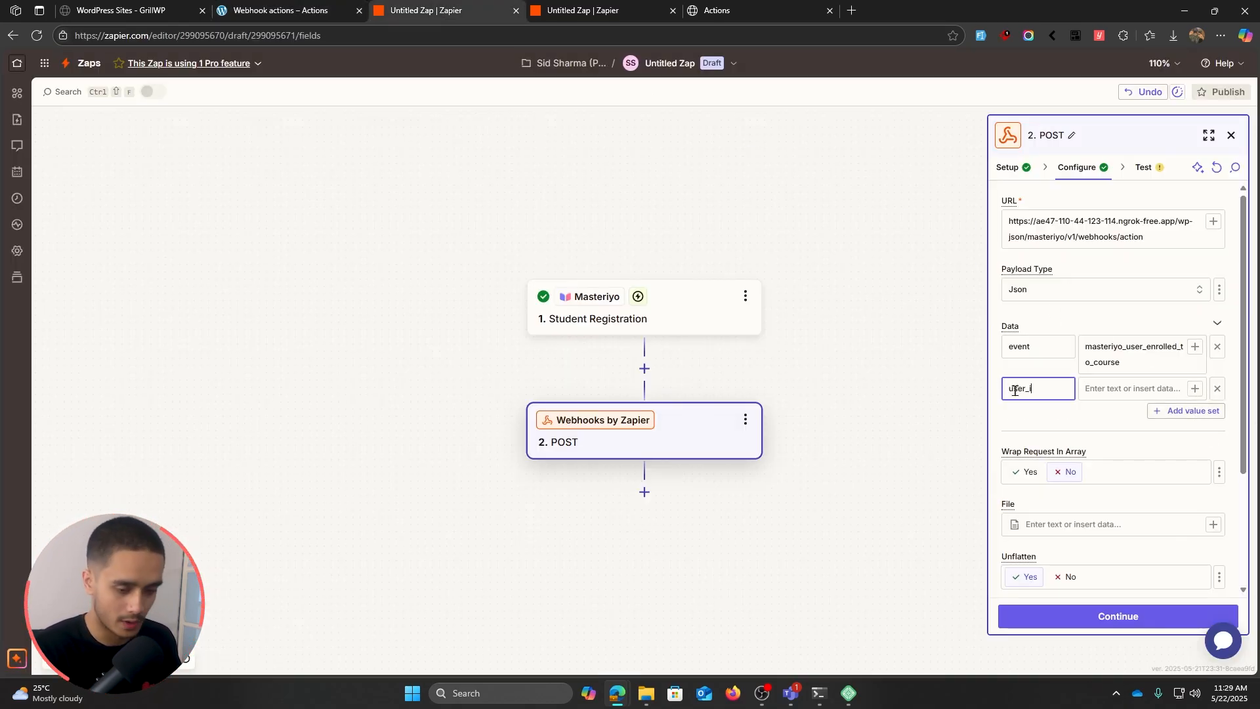
pyautogui.write('d')
pyautogui.click(1175, 411)
pyautogui.click(1028, 428)
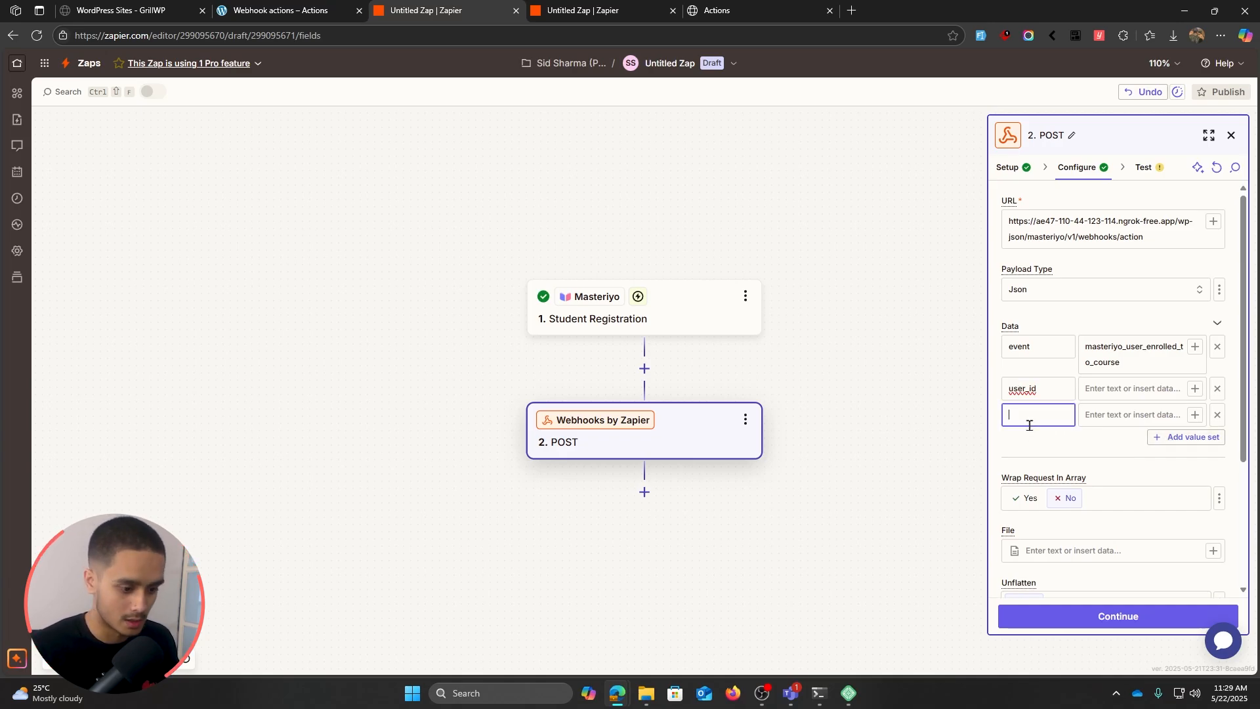
pyautogui.write('course_i')
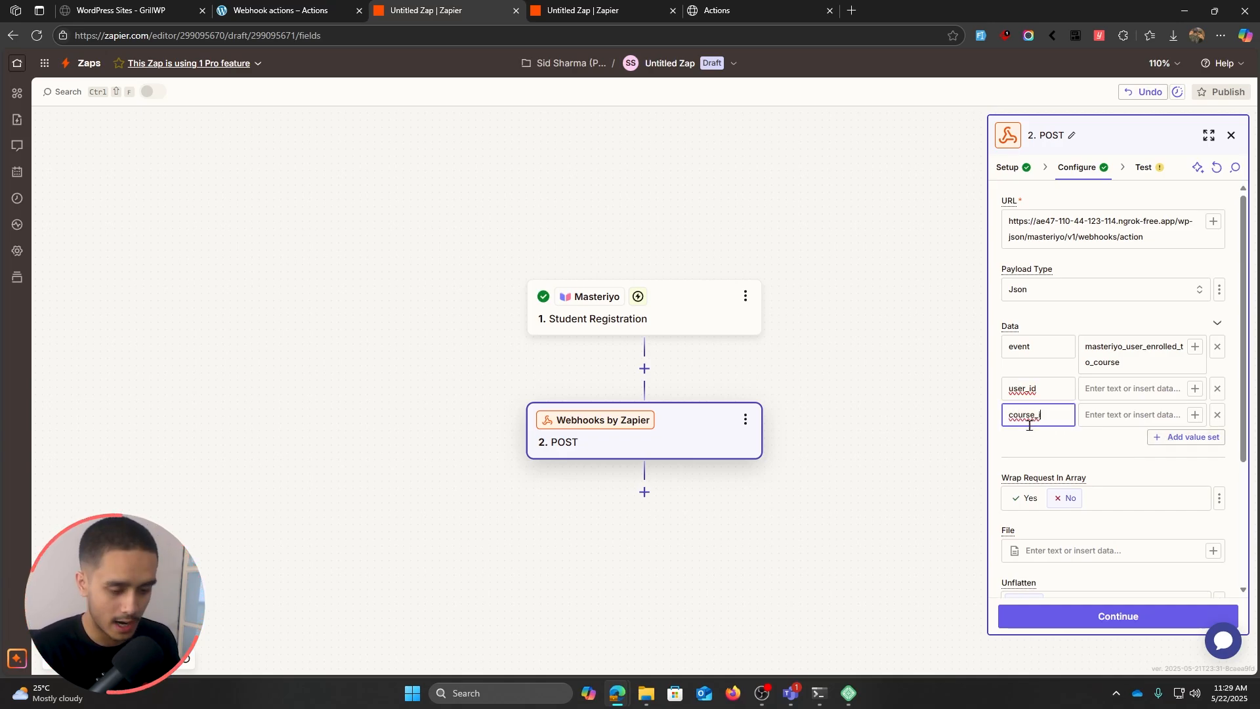
pyautogui.write('d')
# Step: Map the user_id value to the ID field from the Student Registration in Masteriyo trigger
pyautogui.click(1107, 388)
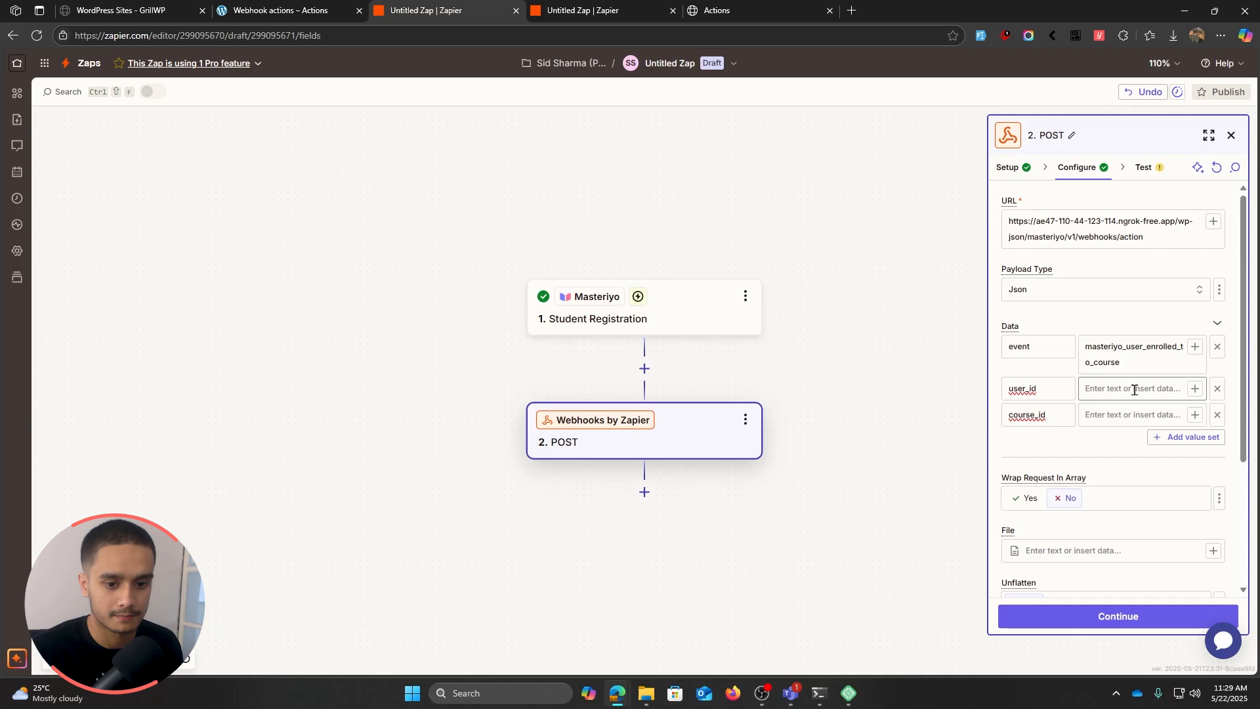
pyautogui.click(1132, 388)
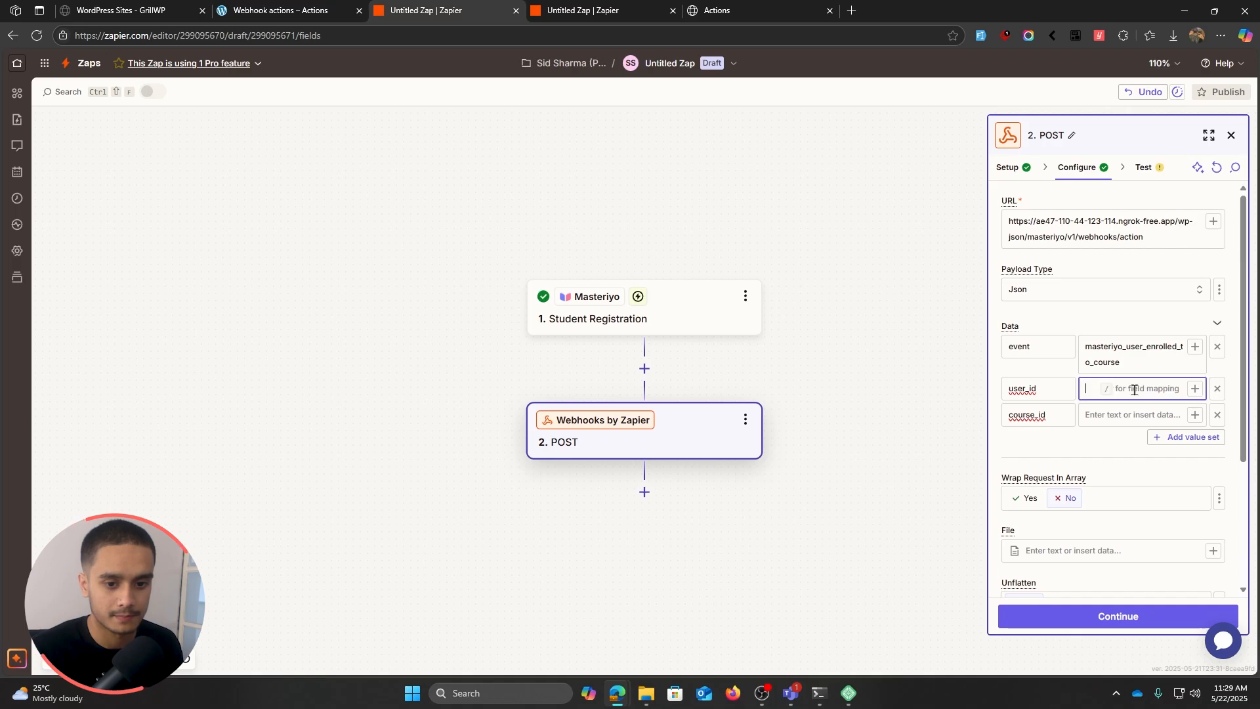
pyautogui.click(1195, 389)
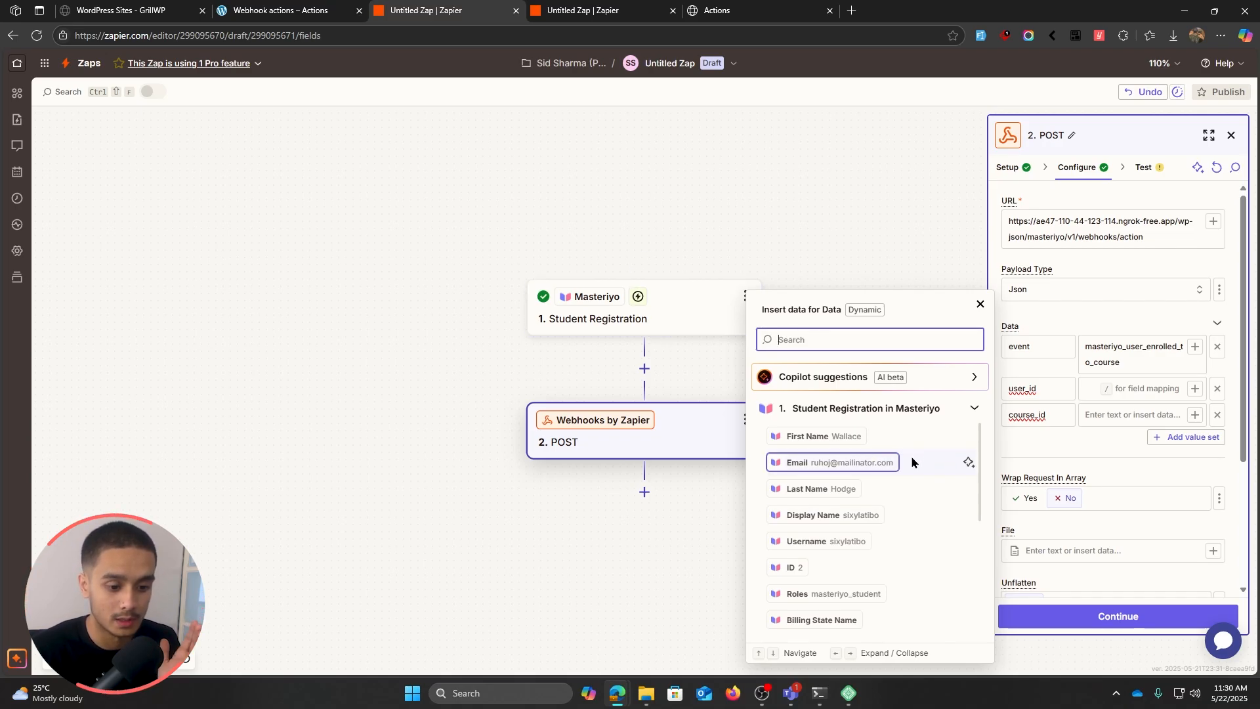
pyautogui.scroll(-1, 910, 463)
pyautogui.scroll(1, 886, 420)
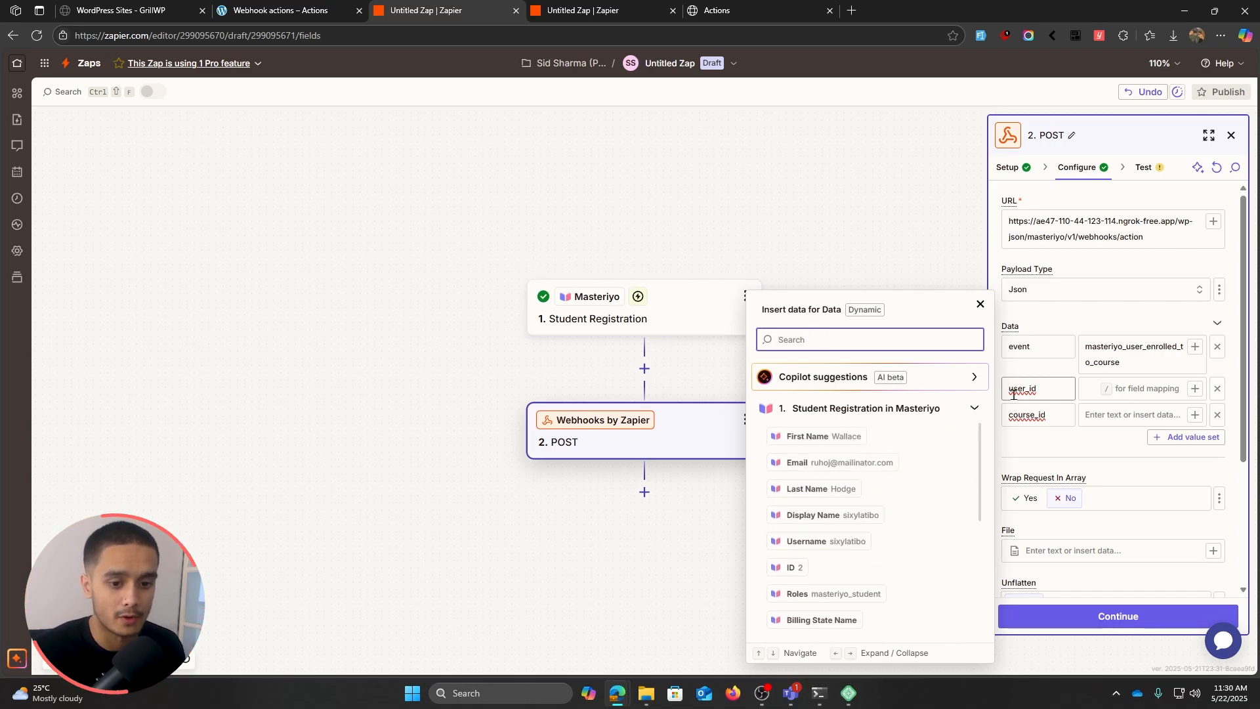
pyautogui.write('iD')
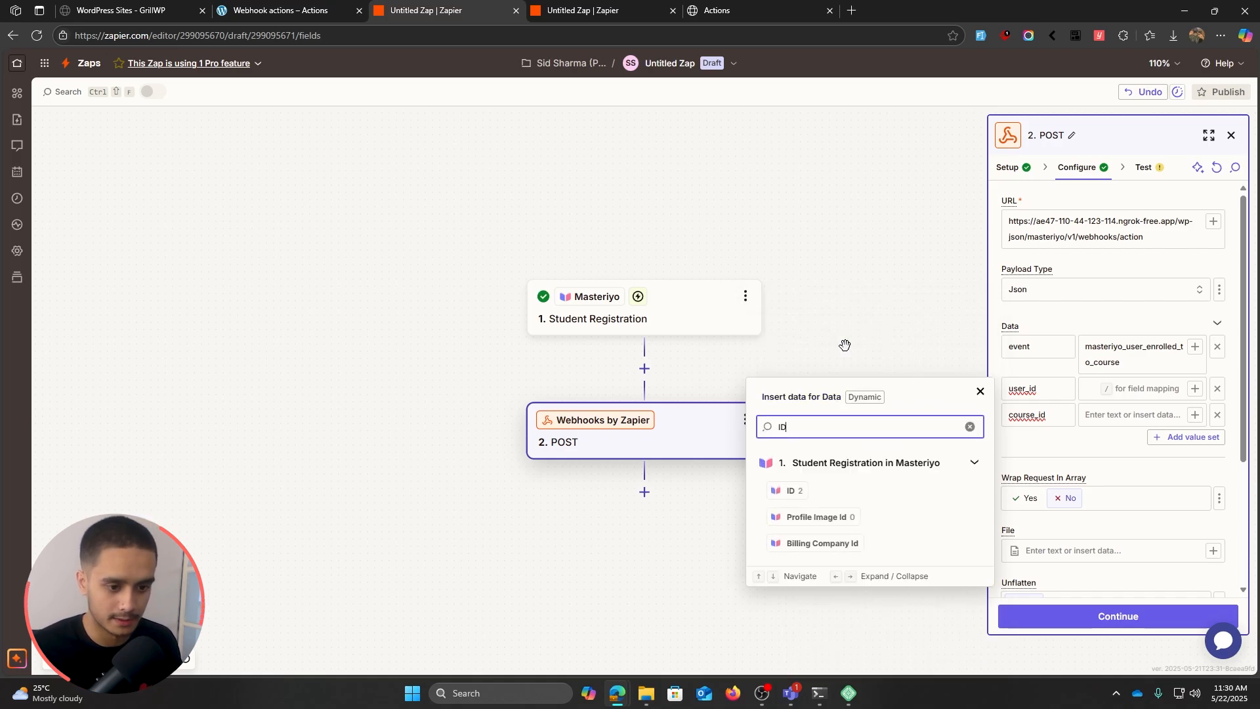
pyautogui.click(791, 491)
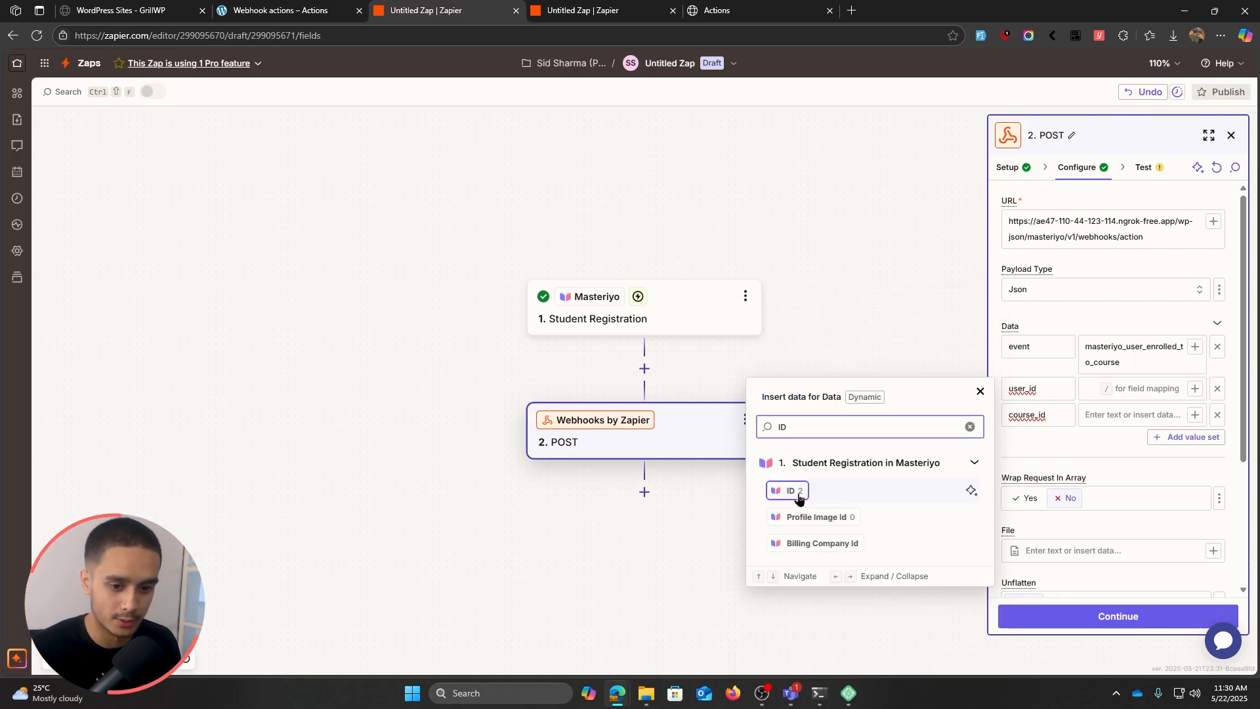
# Step: For the course_id value, open the Modes Master Class course in the WordPress admin and copy its ID, 41, from the page address
pyautogui.click(1102, 416)
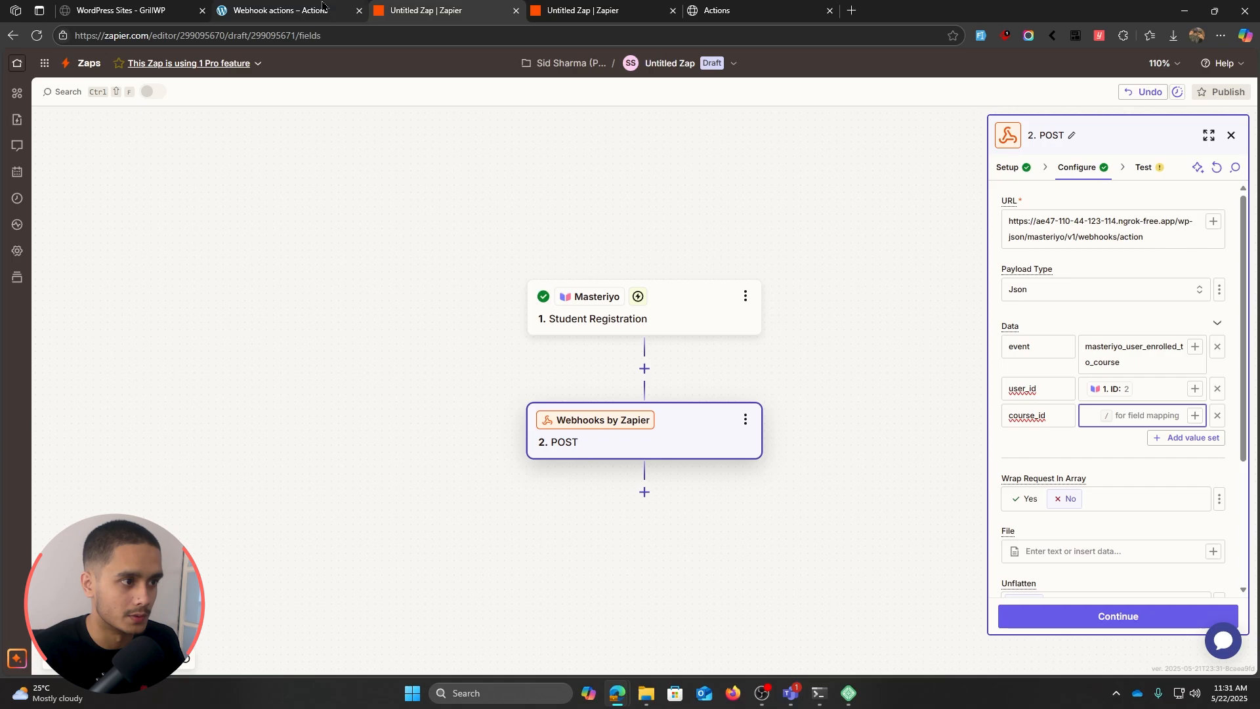
pyautogui.click(282, 10)
pyautogui.moveTo(59, 113)
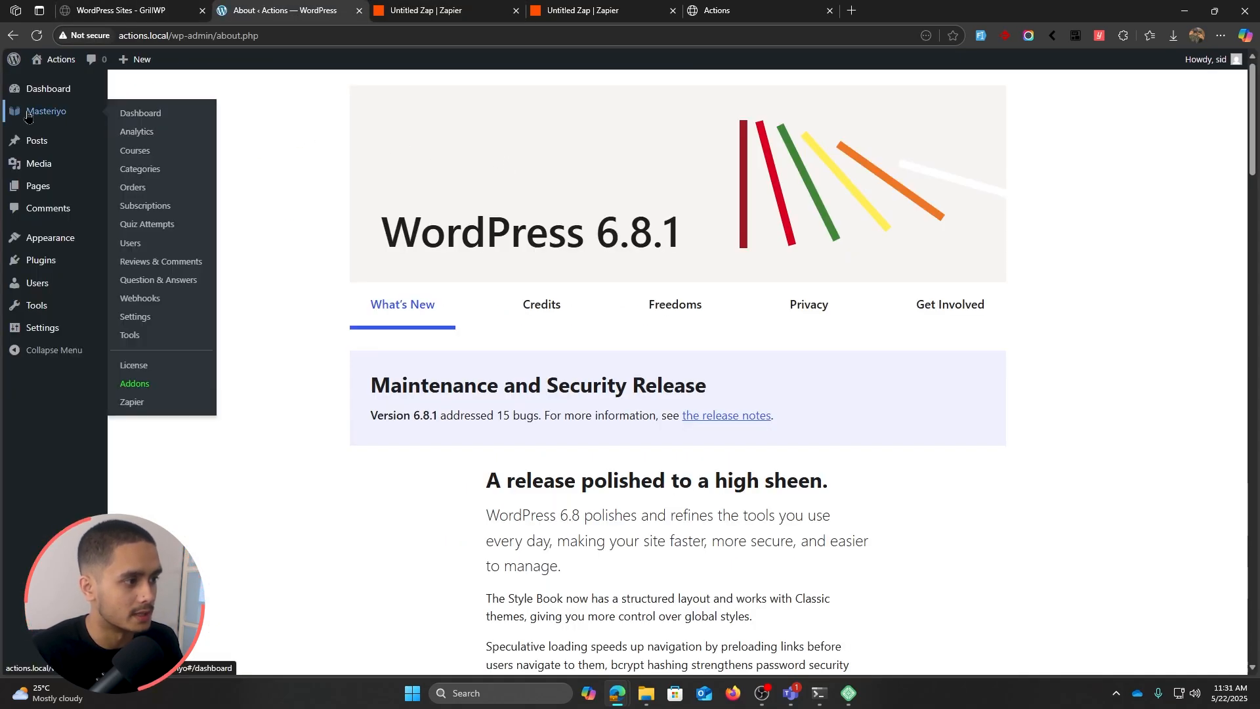
pyautogui.click(173, 152)
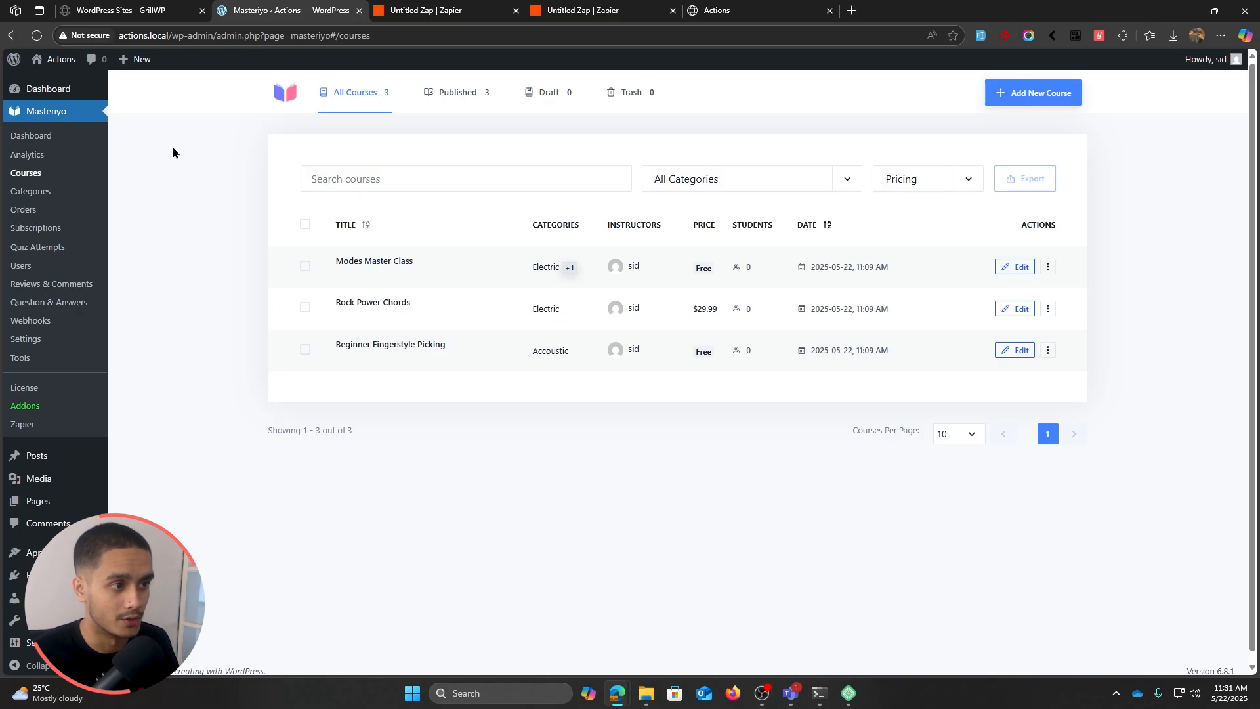
pyautogui.click(407, 262)
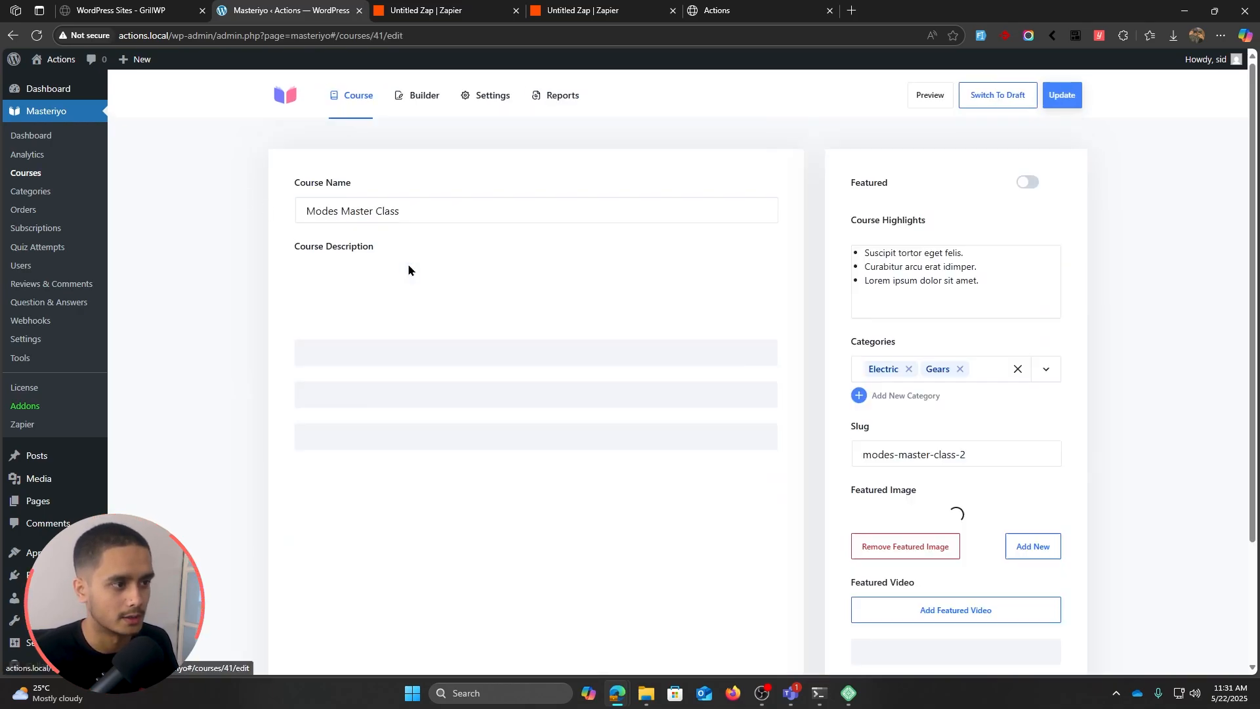
pyautogui.doubleClick(379, 36)
pyautogui.hotkey('ctrl', 'c')
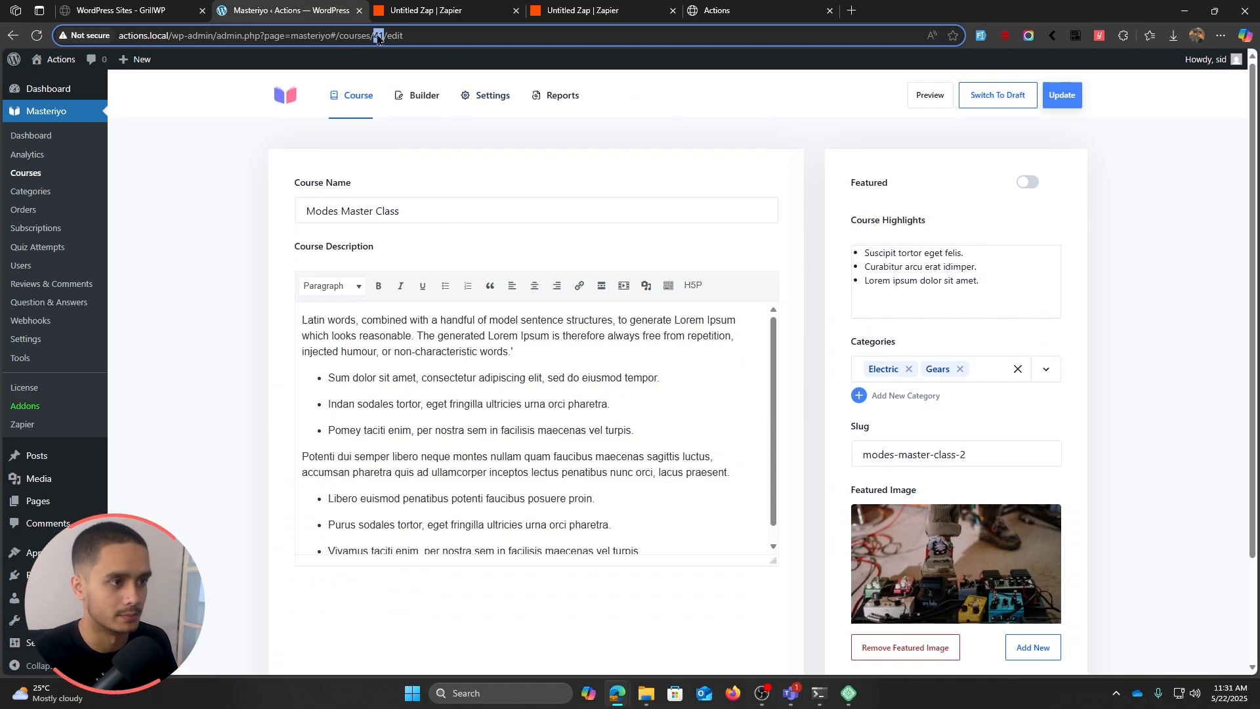
# Step: Back in the Zap, paste 41 as the course_id value
pyautogui.click(467, 10)
pyautogui.hotkey('ctrl', 'v')
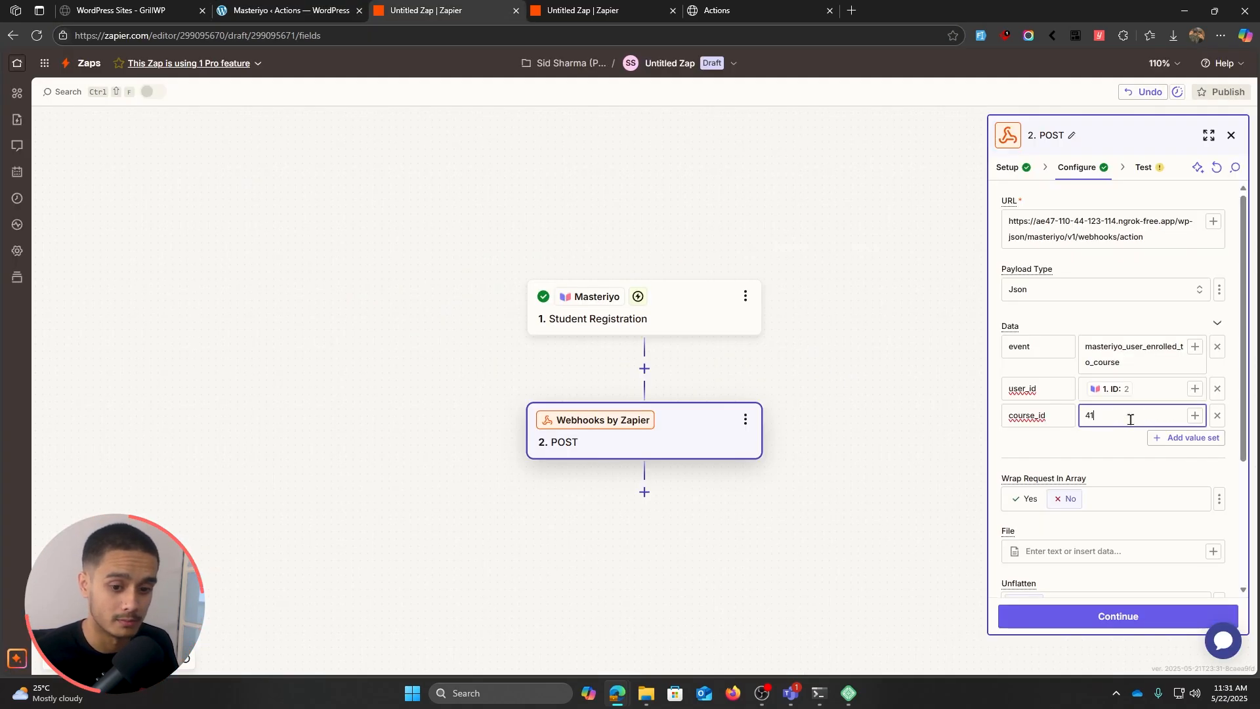
pyautogui.click(1111, 450)
# Step: Set Unflatten to No and add a request header with the key X-WP-Webhook-Token
pyautogui.scroll(-3, 1109, 446)
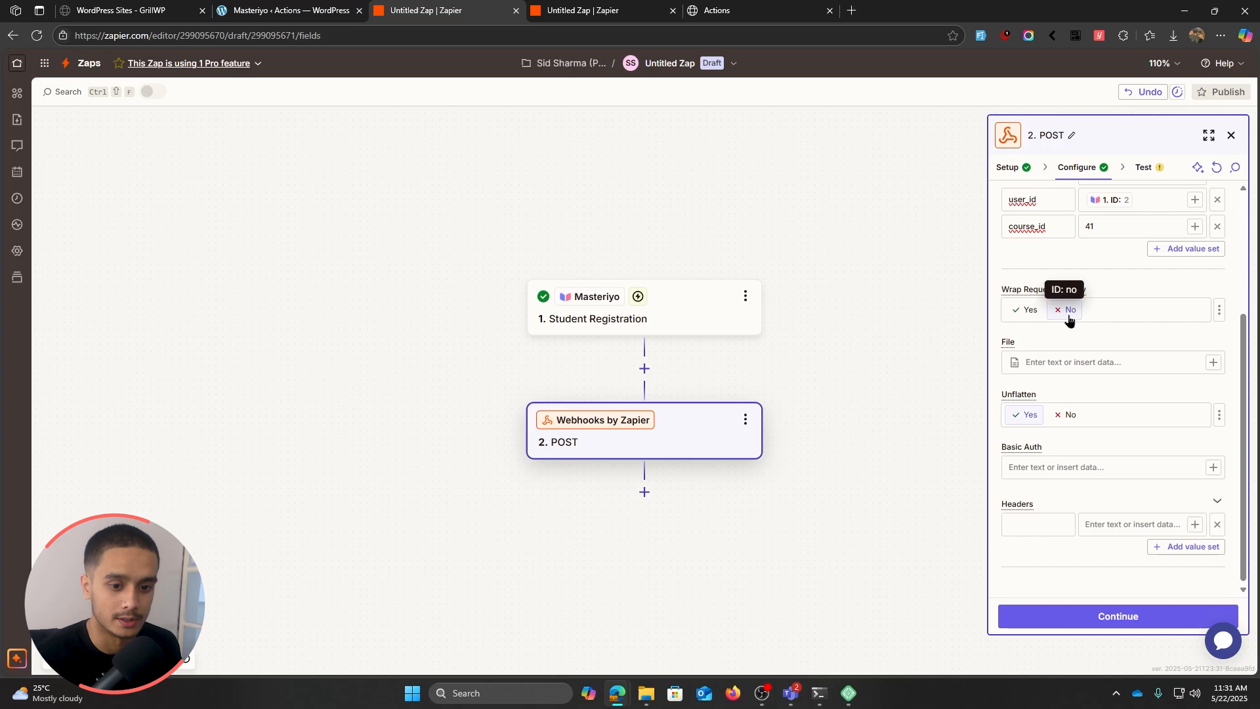
pyautogui.click(1066, 415)
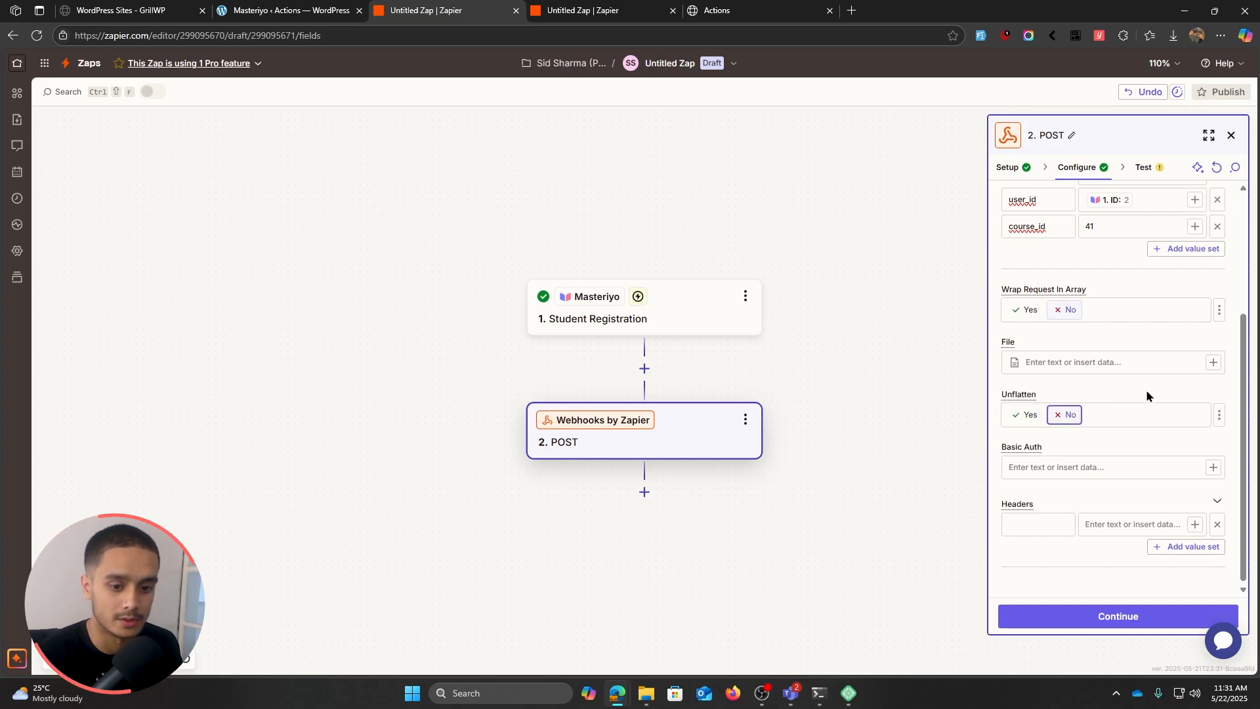
pyautogui.click(1043, 525)
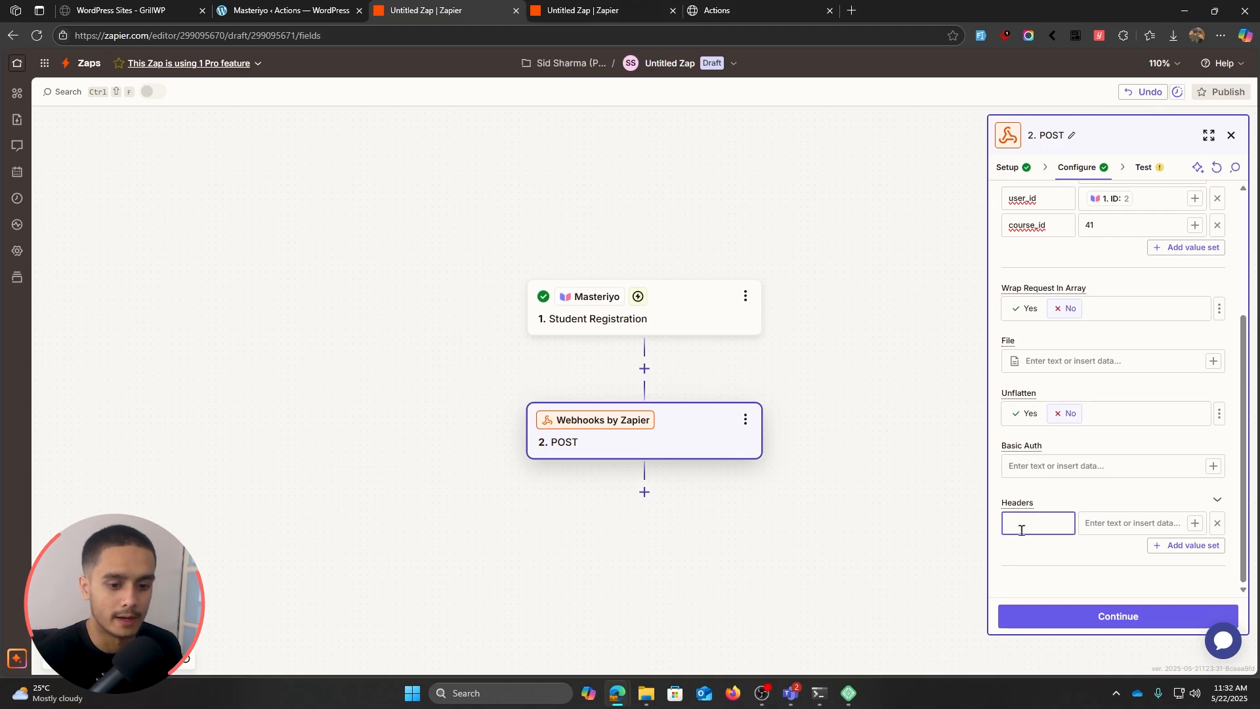
pyautogui.hotkey('ctrl', 'v')
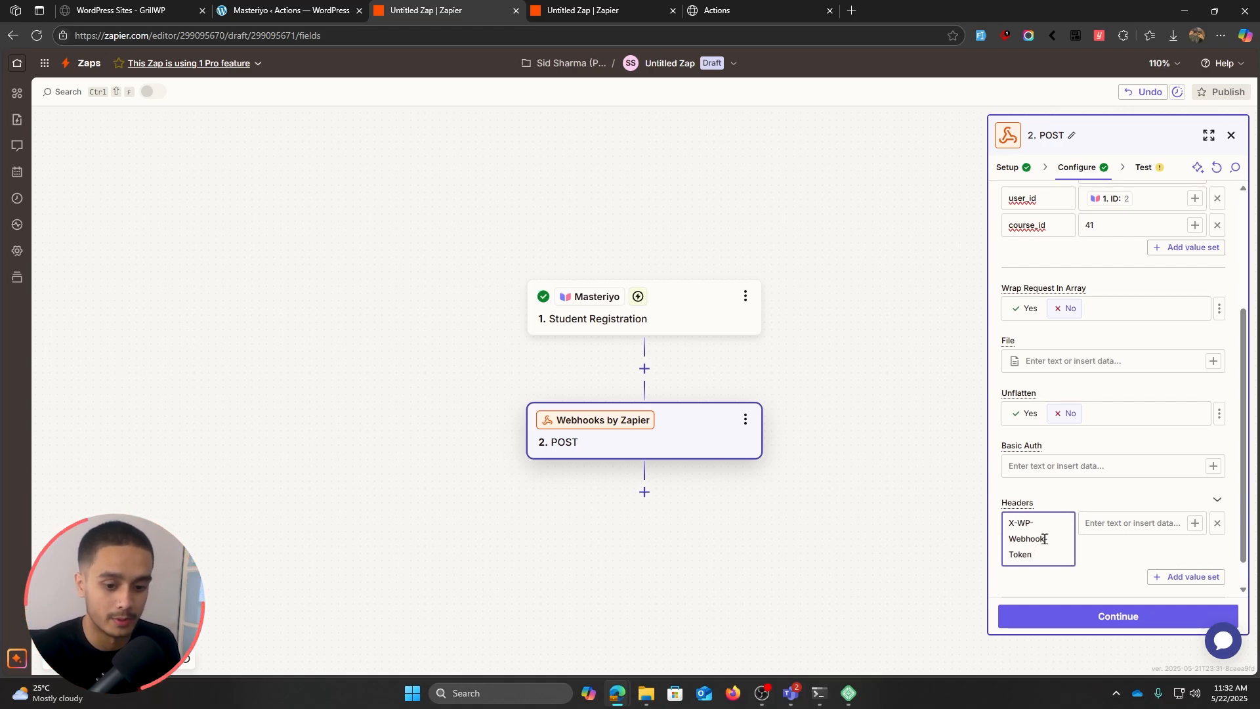
pyautogui.click(1141, 542)
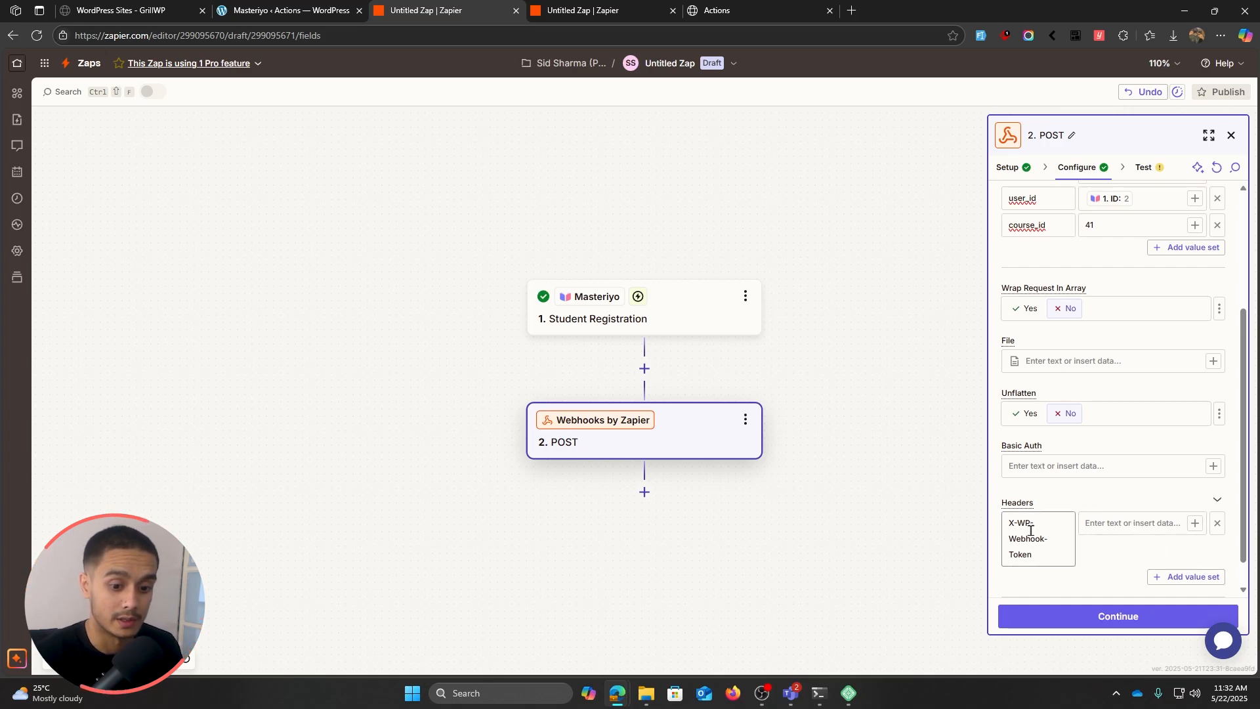
# Step: In the WordPress admin, generate a new webhook action token in Masteriyo's webhook settings and copy it
pyautogui.click(276, 11)
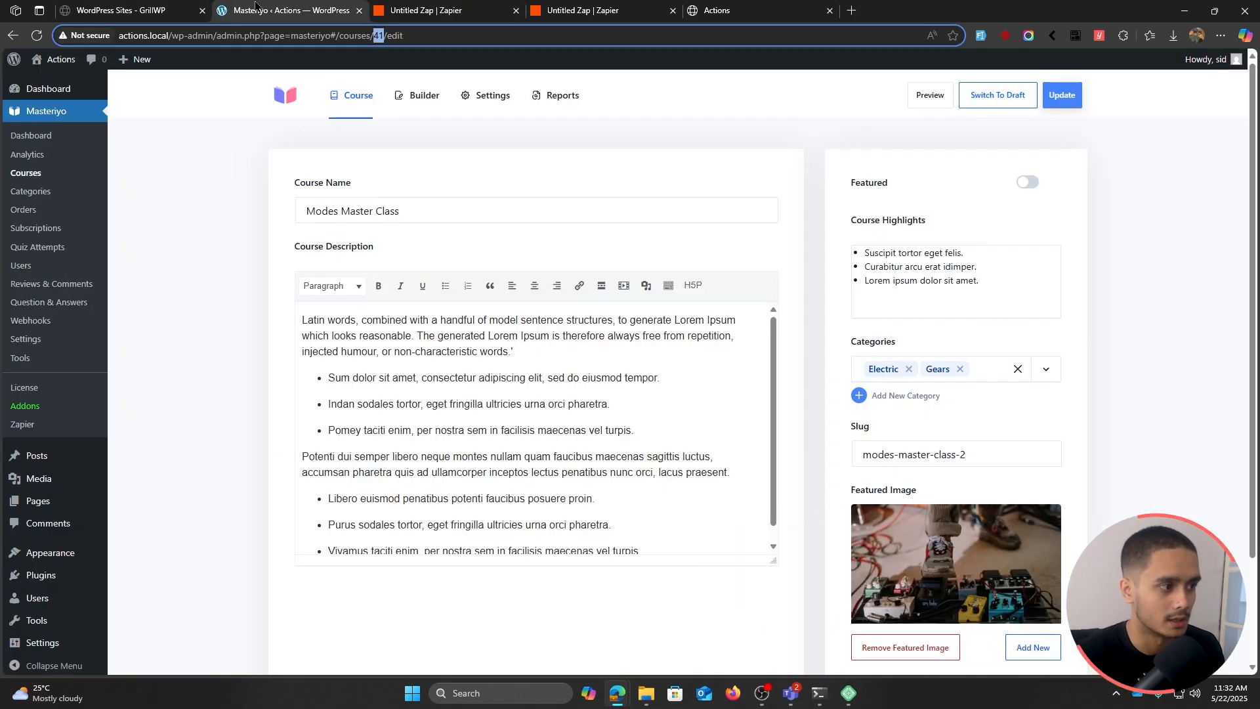
pyautogui.click(30, 321)
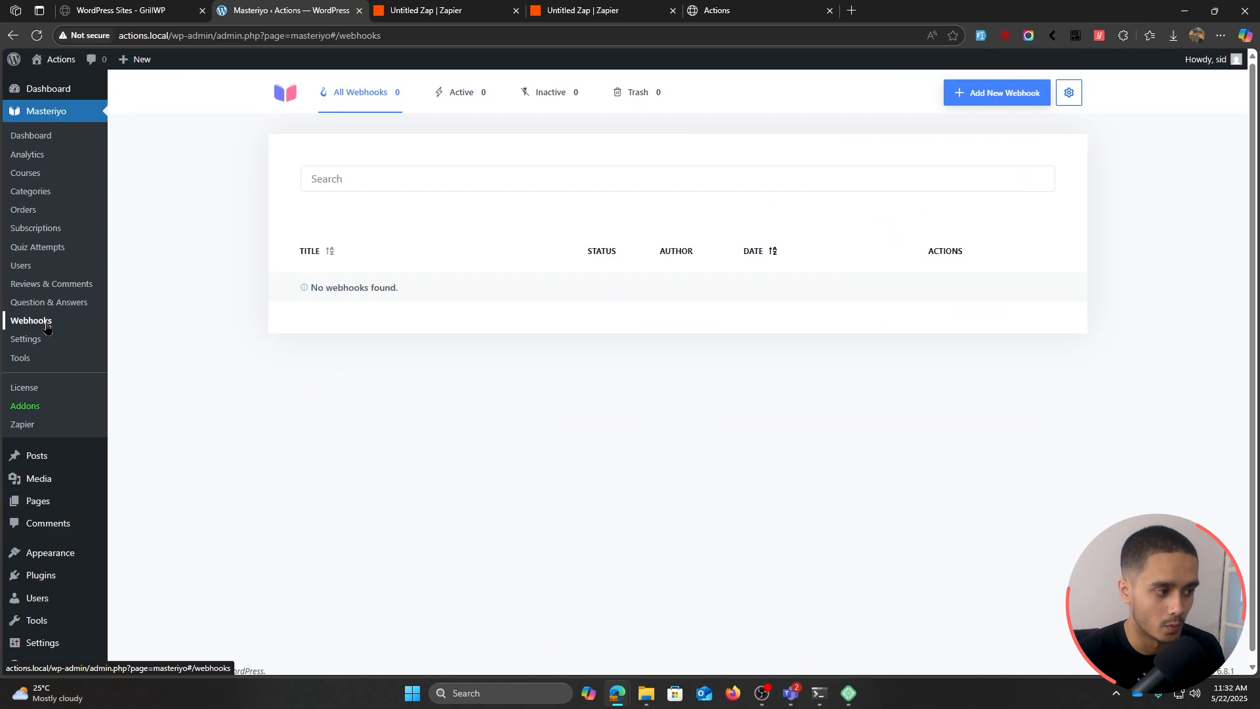
pyautogui.click(1070, 99)
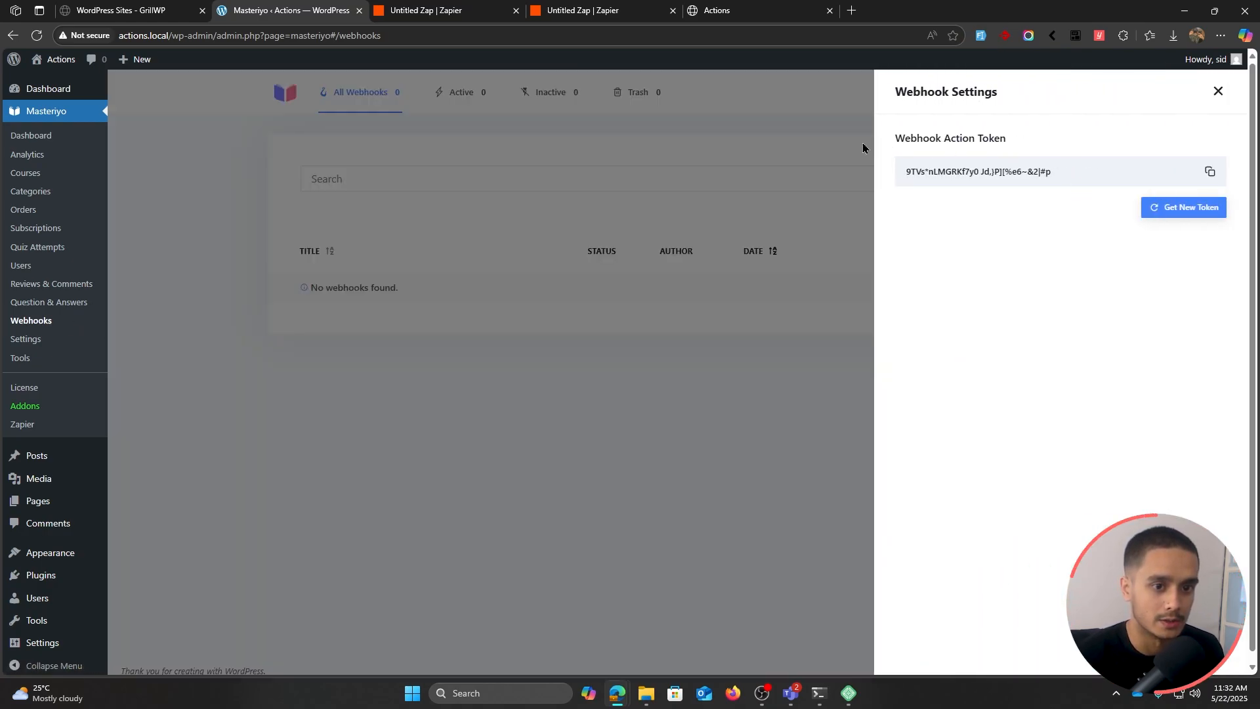
pyautogui.click(1167, 214)
pyautogui.click(1209, 171)
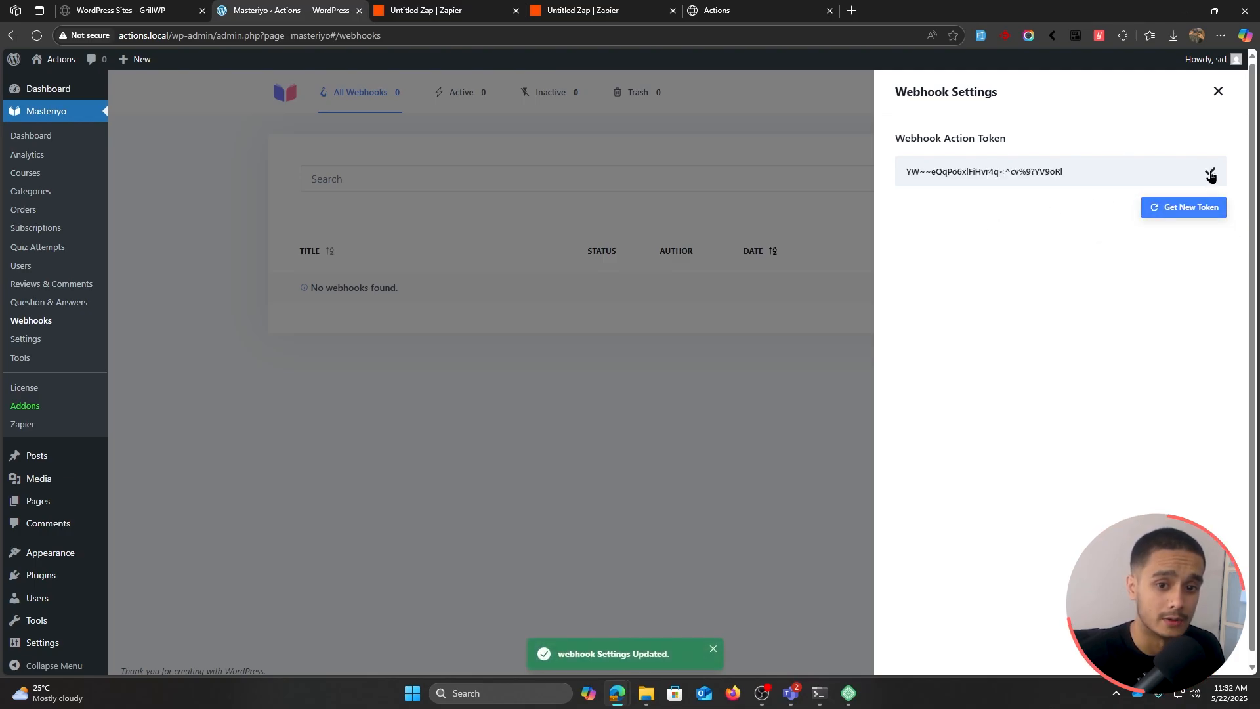
# Step: Back in the Zap, paste the webhook token as the X-WP-Webhook-Token header's value and continue to the test stage
pyautogui.click(446, 11)
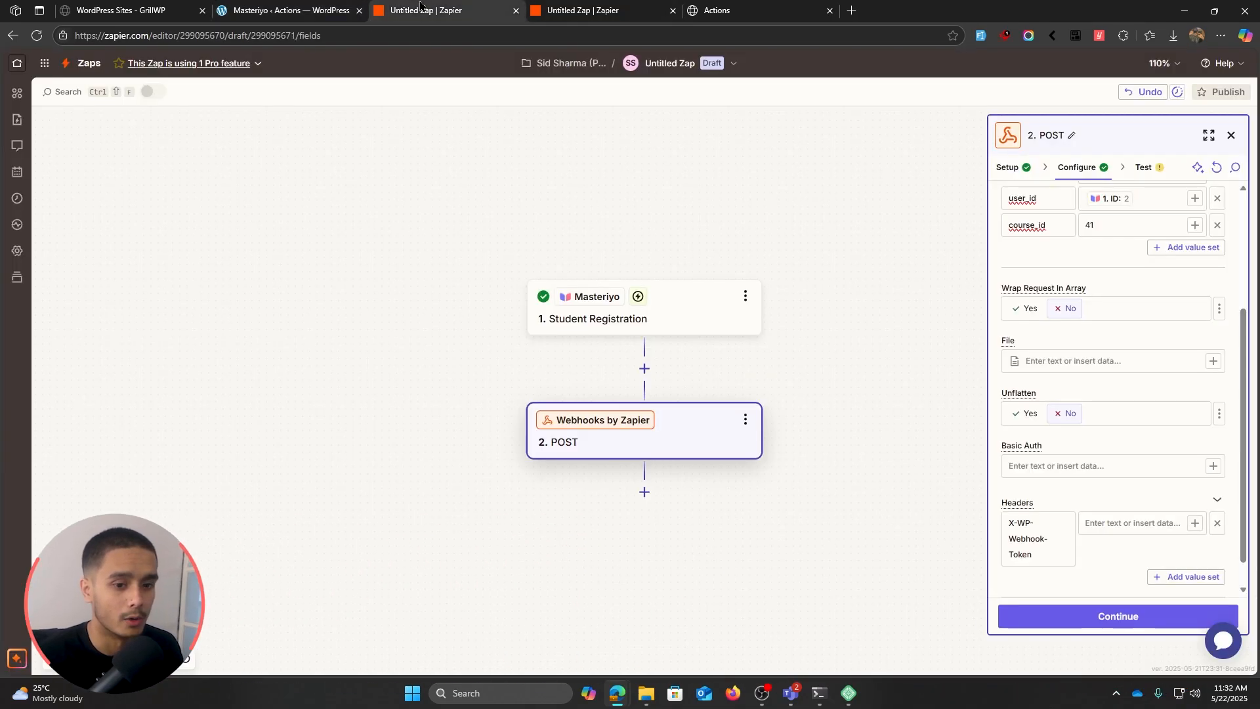
pyautogui.click(1133, 523)
pyautogui.hotkey('ctrl', 'v')
pyautogui.scroll(-1, 1076, 571)
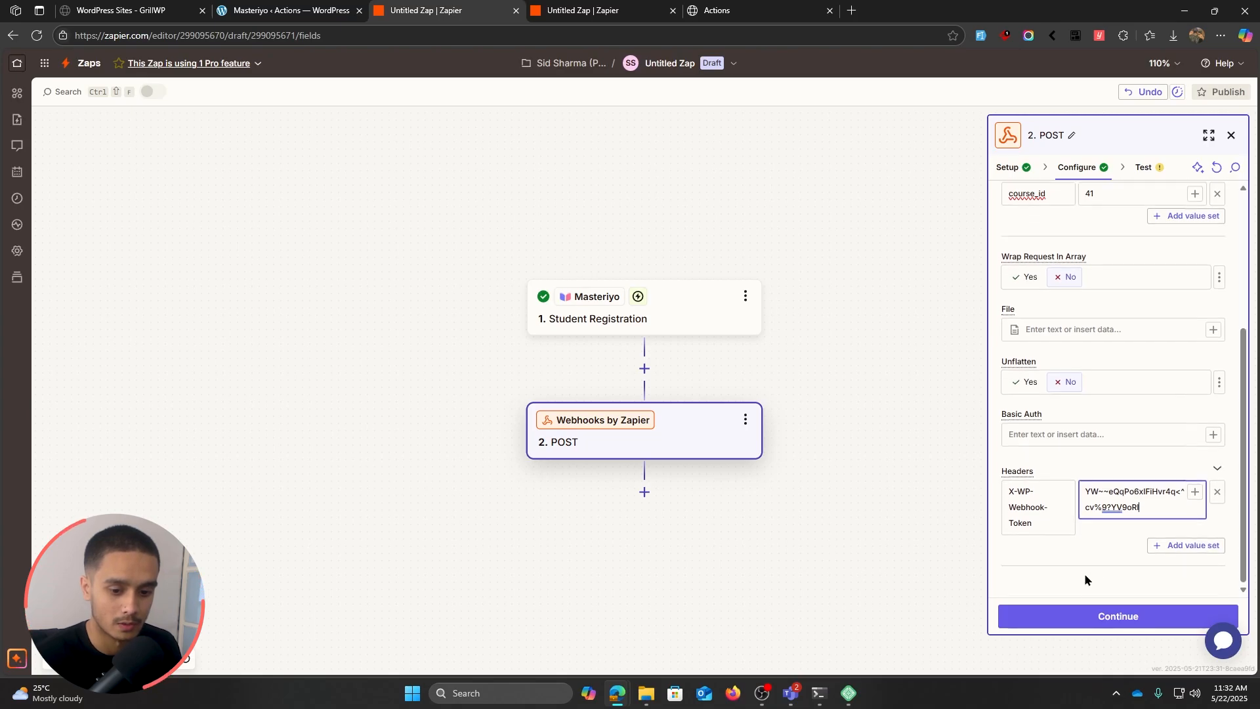
pyautogui.click(1109, 617)
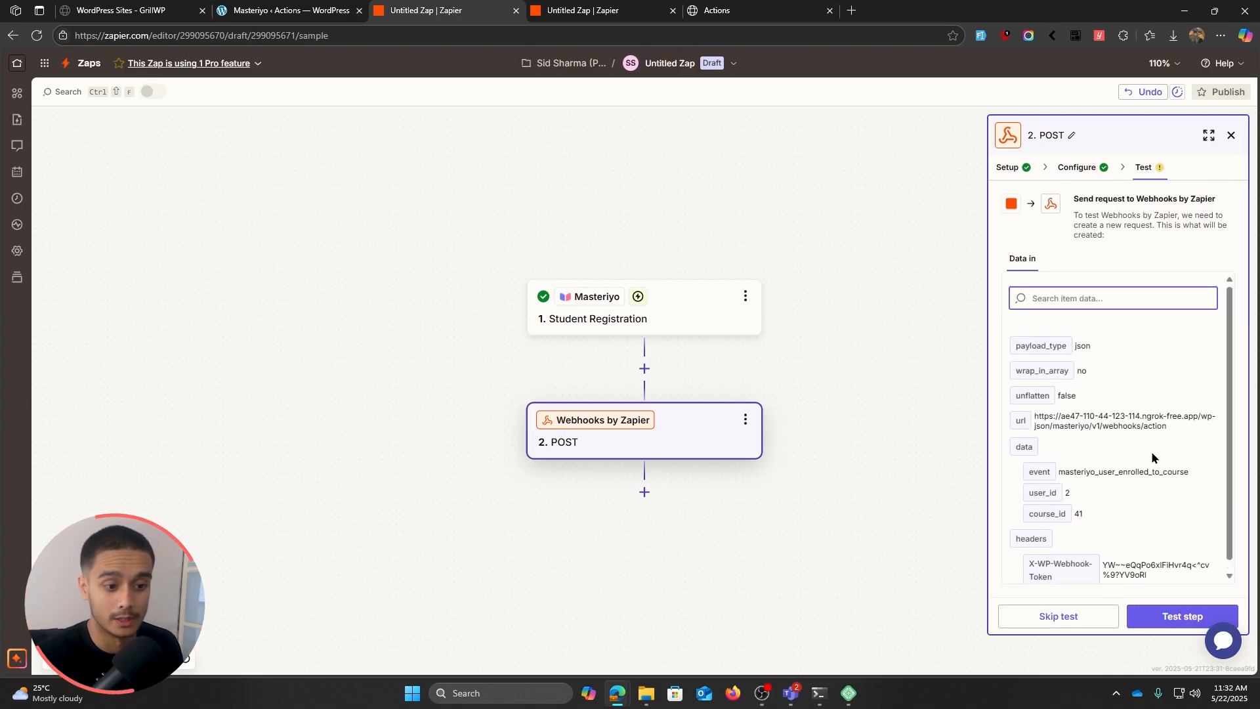
# Step: Test the POST step and review the response data through to its message
pyautogui.click(1168, 618)
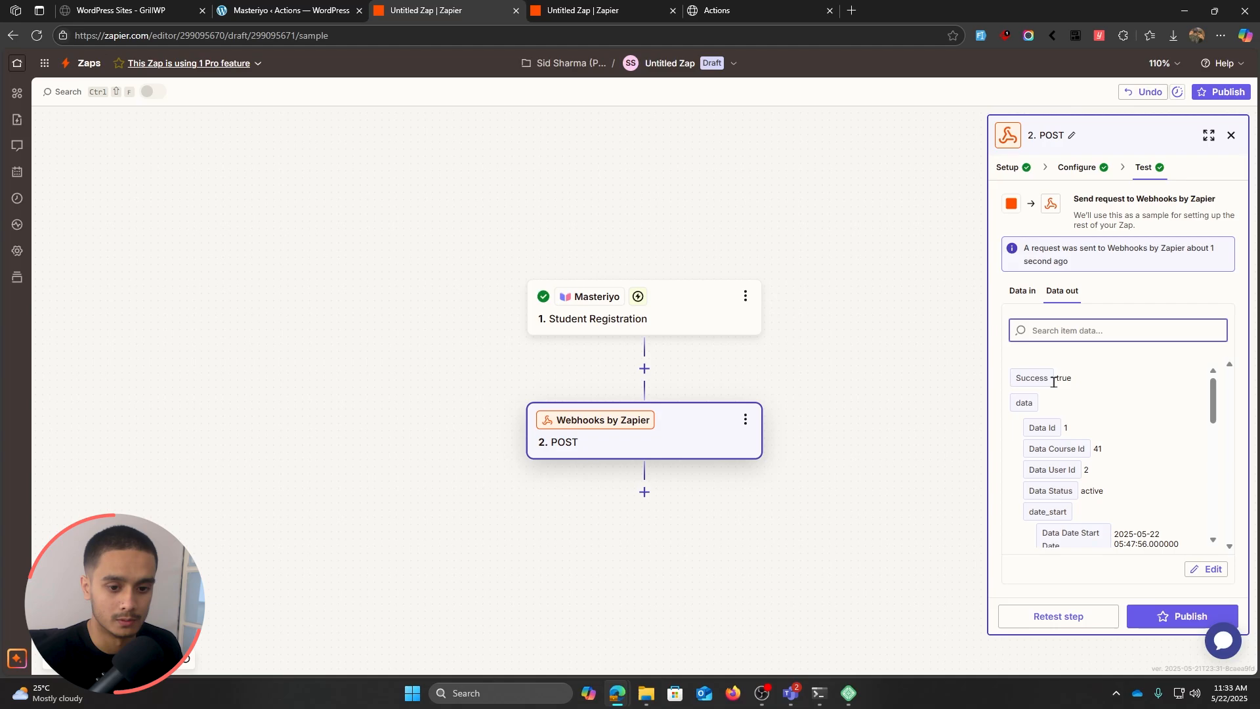
pyautogui.scroll(-10, 1143, 443)
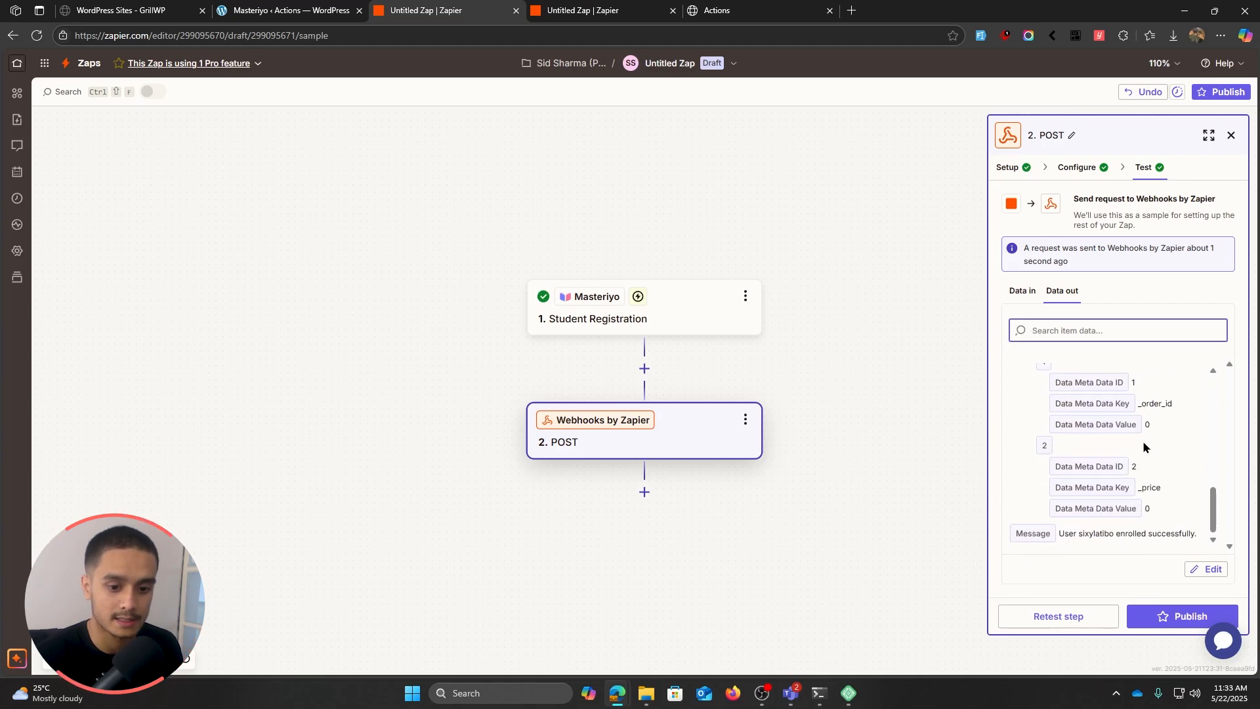
# Step: Try to publish the Zap, dismiss the Pro upgrade offer and return to the start of the test response
pyautogui.click(1166, 620)
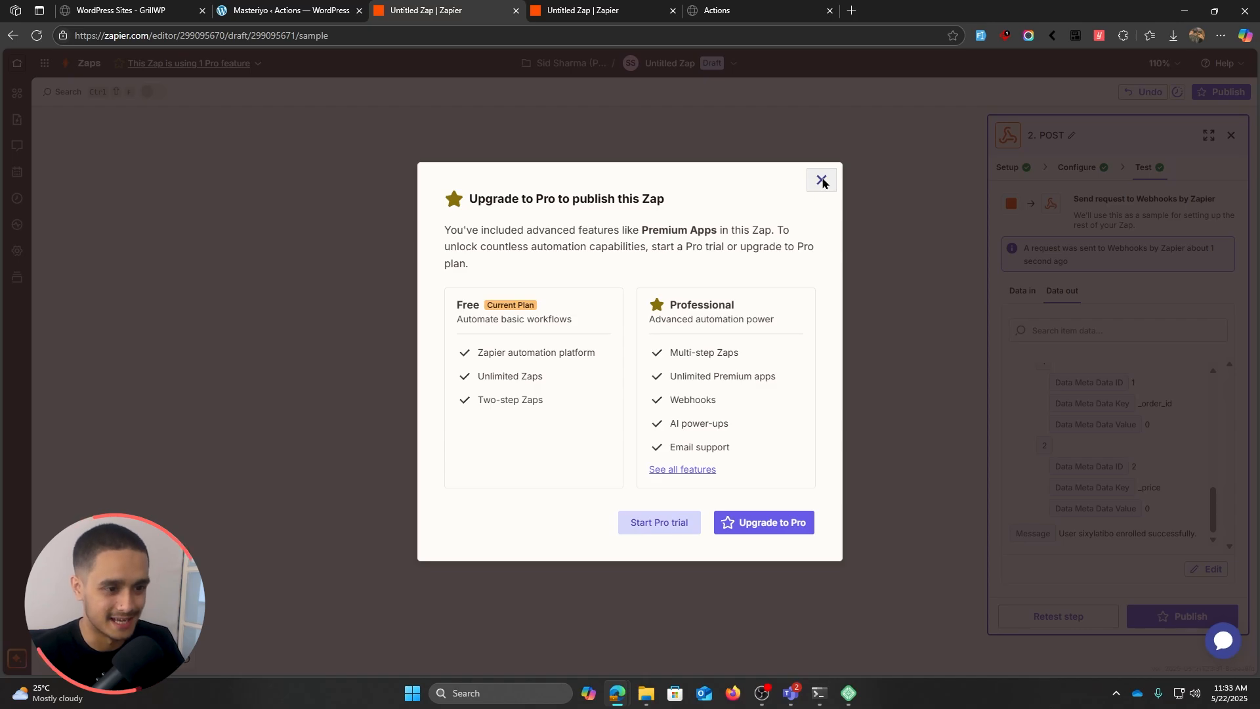
pyautogui.click(821, 180)
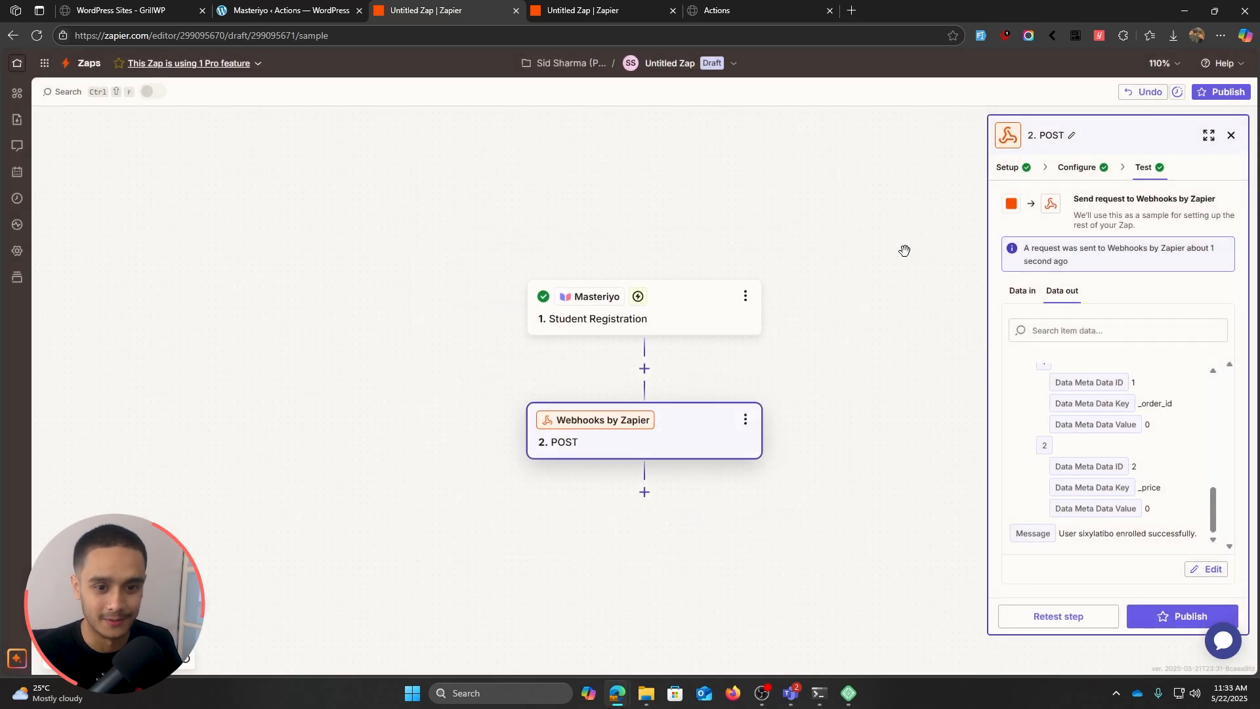
pyautogui.scroll(3, 1134, 432)
pyautogui.scroll(2, 1134, 437)
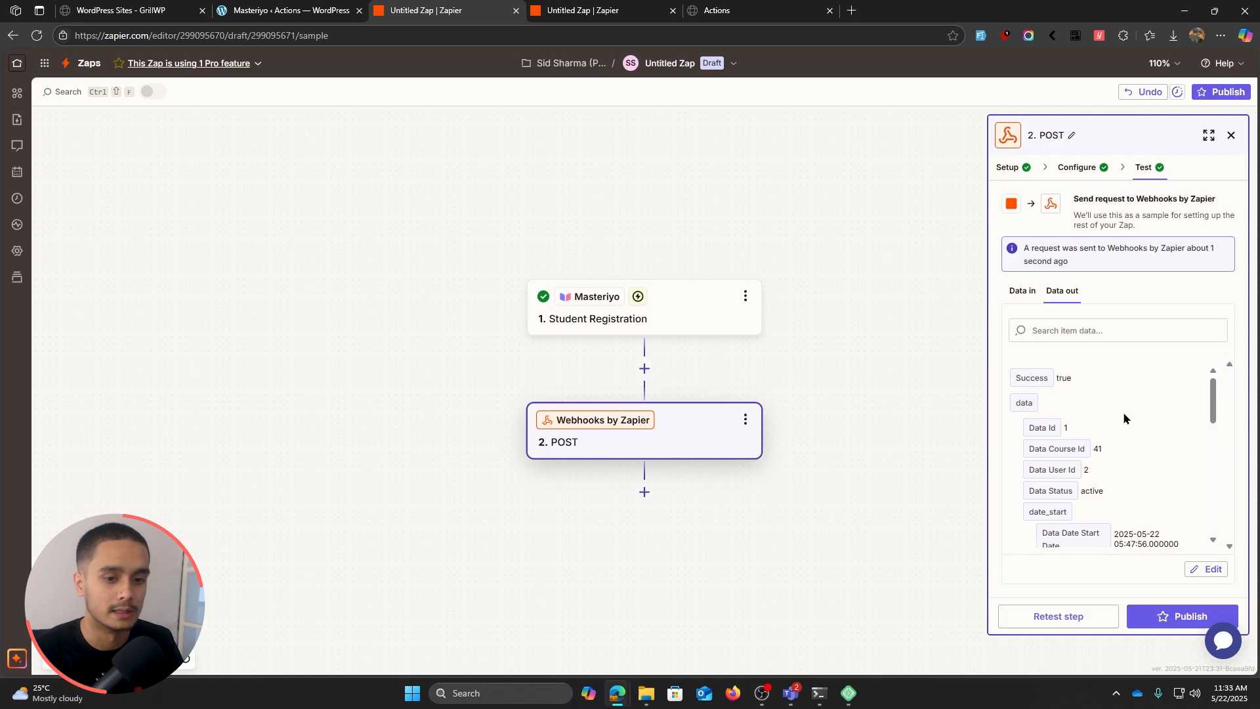
# Step: In the student's private browser window, open the Modes Master Class page from the course list to check its enrollment, and close that window
pyautogui.moveTo(623, 693)
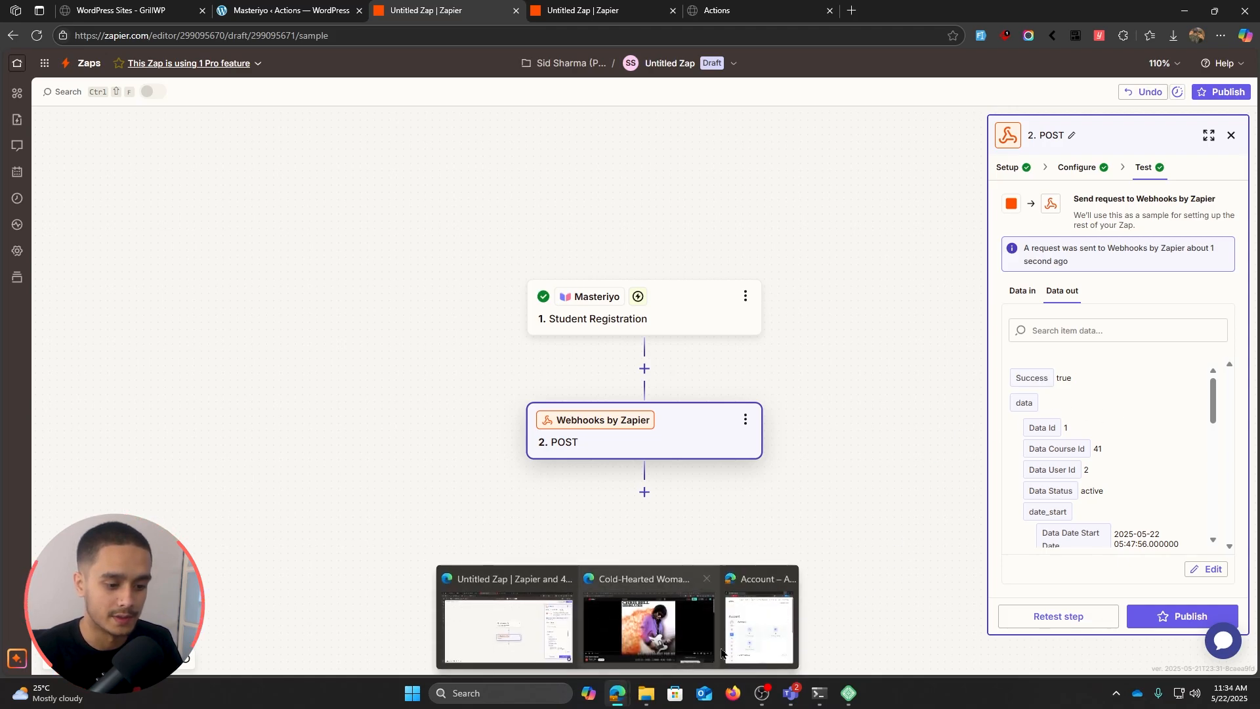
pyautogui.click(760, 630)
pyautogui.doubleClick(358, 160)
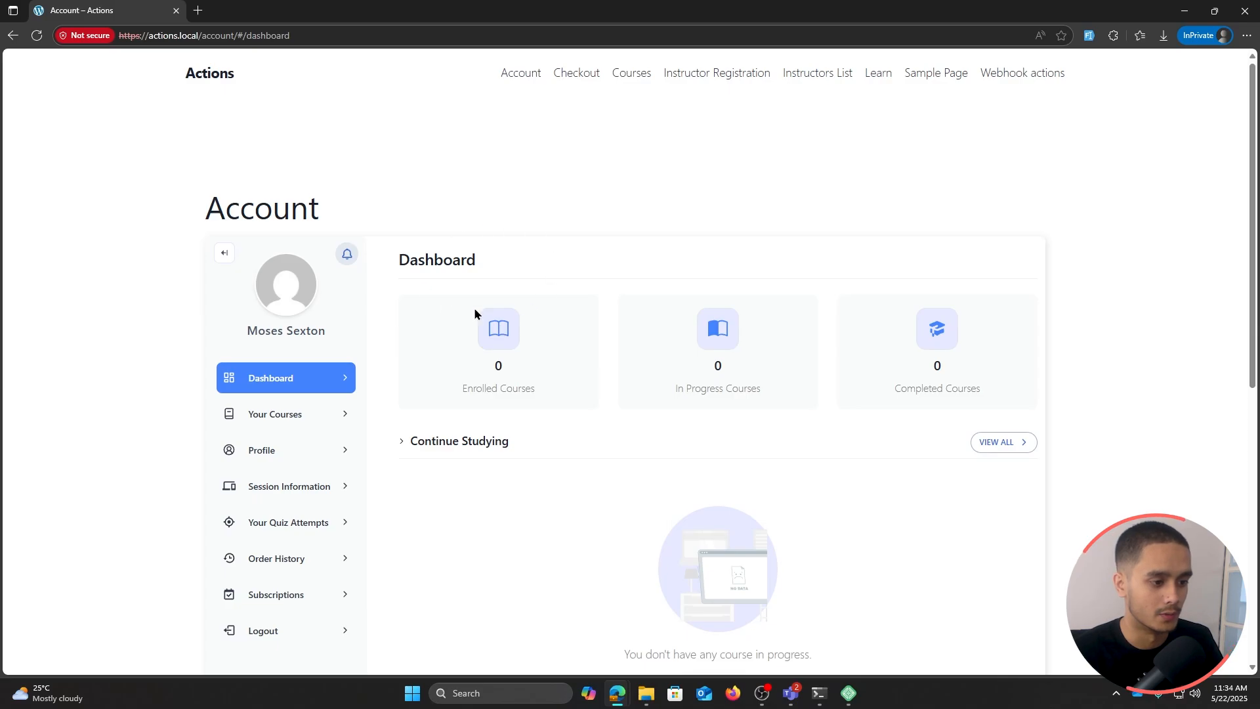
pyautogui.click(631, 74)
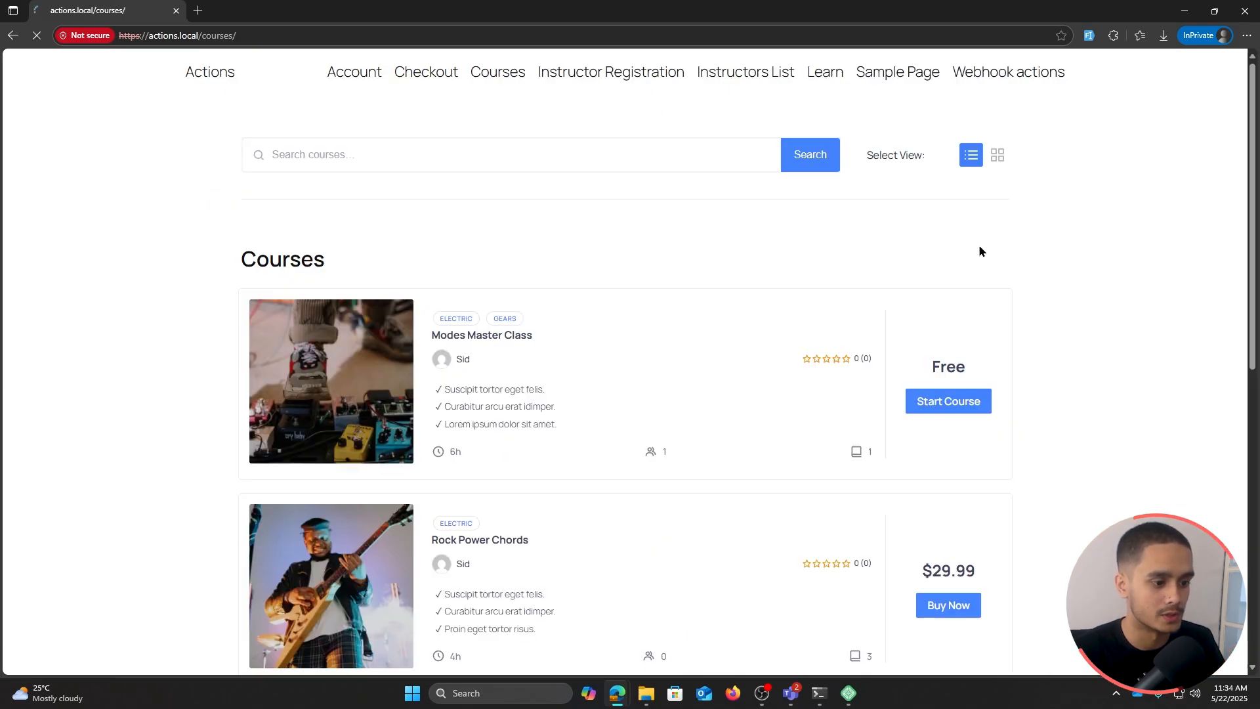
pyautogui.scroll(-1, 899, 263)
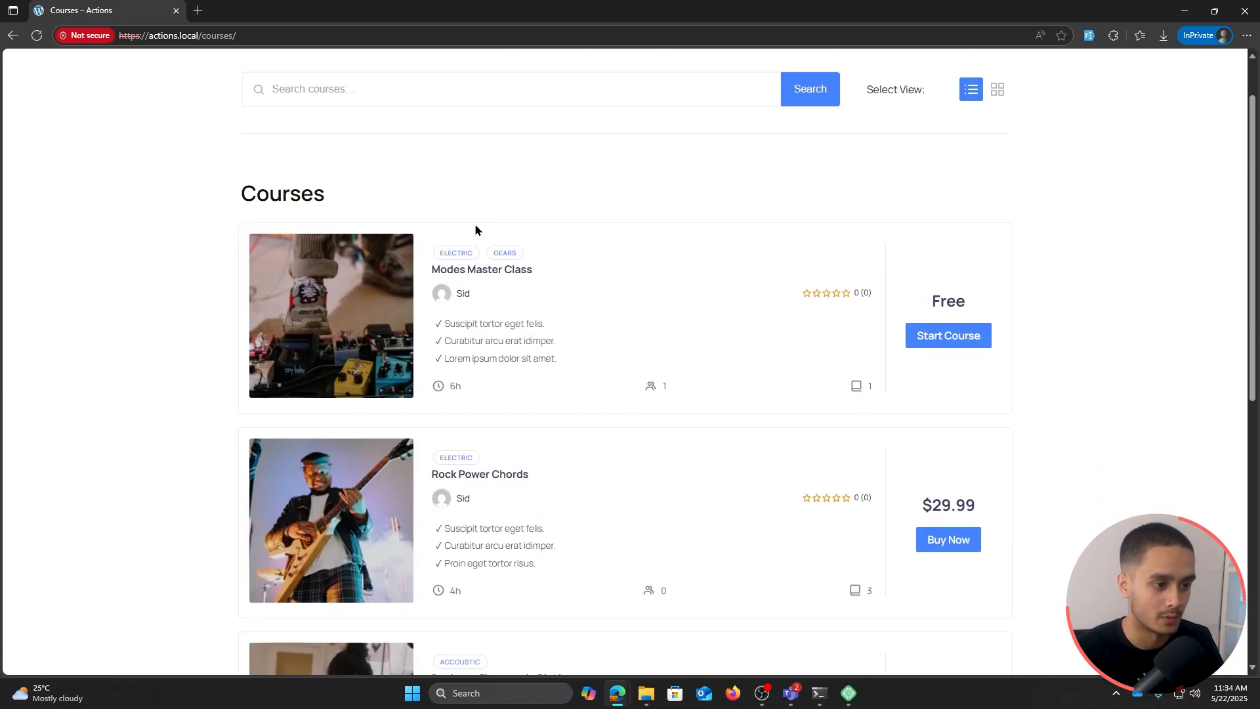
pyautogui.click(481, 270)
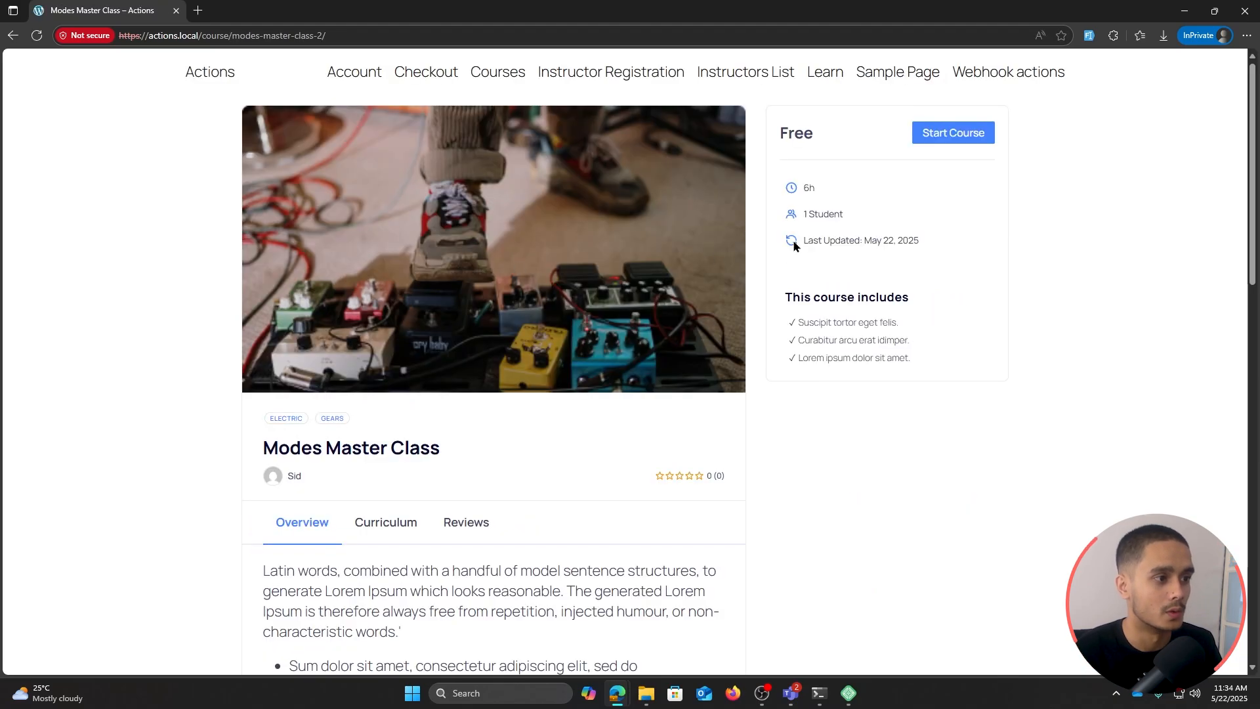
pyautogui.moveTo(795, 10); pyautogui.dragTo(713, 92)
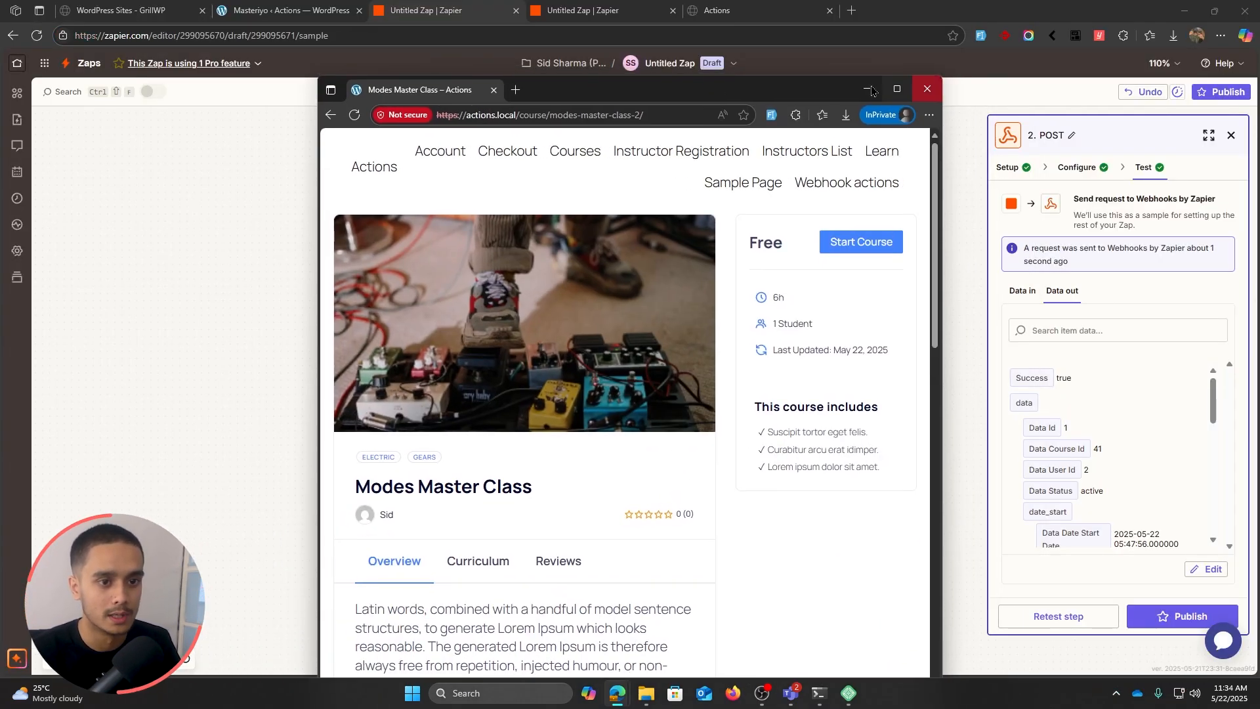
pyautogui.click(924, 90)
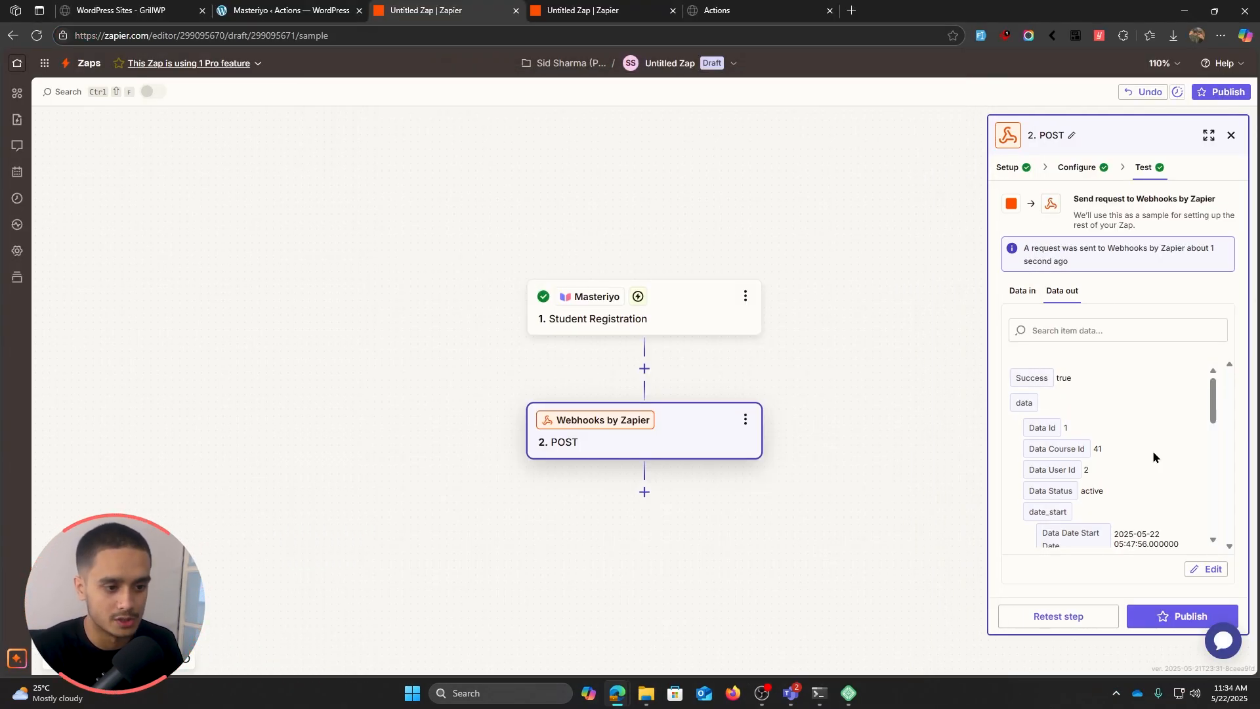